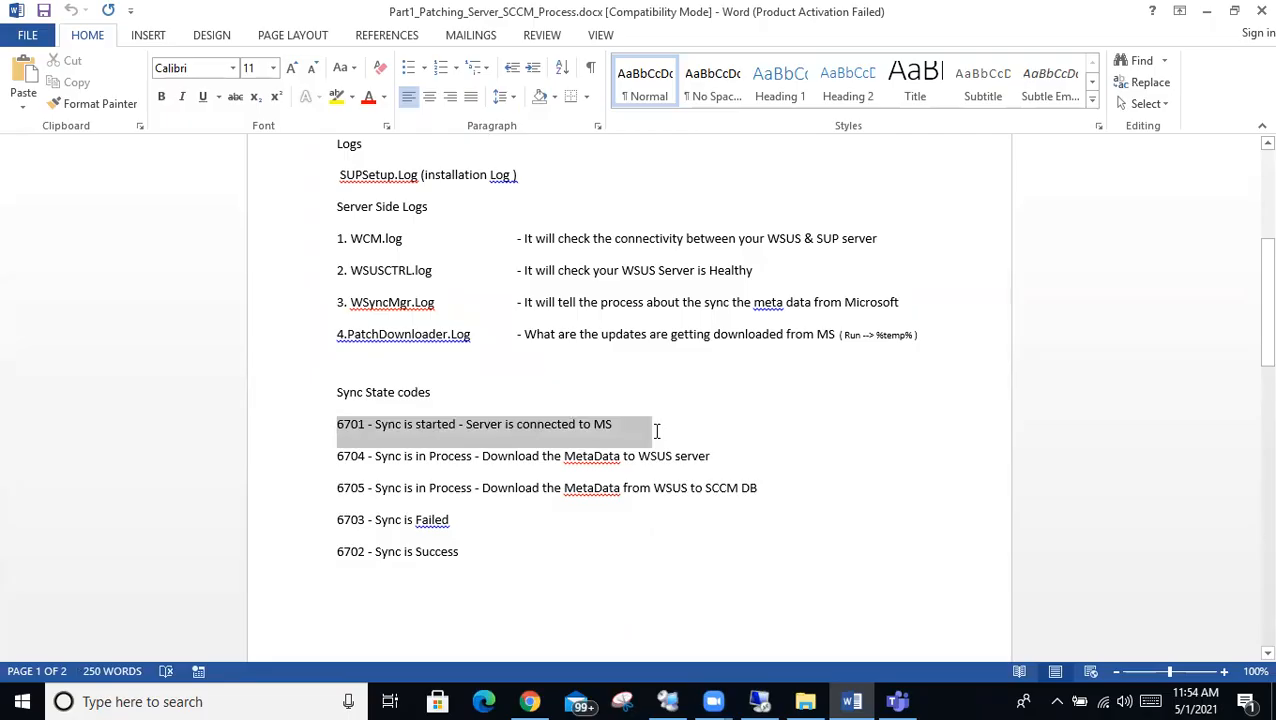
Review the Sync State codes in the Word notes, highlighting each code line and finally the whole list.
{"action": "left_click_drag", "start_coordinate": [656, 431], "coordinate": [731, 465]}
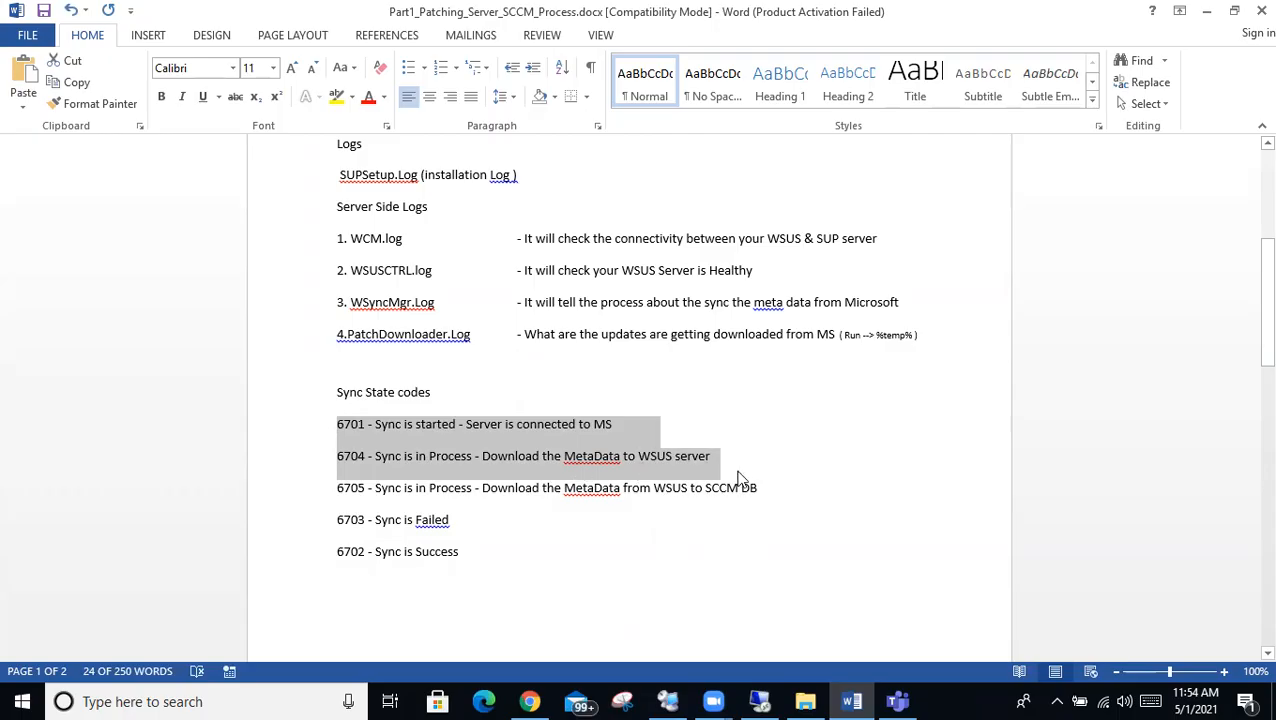
{"action": "left_click", "coordinate": [343, 487]}
{"action": "left_click_drag", "start_coordinate": [340, 487], "coordinate": [757, 507]}
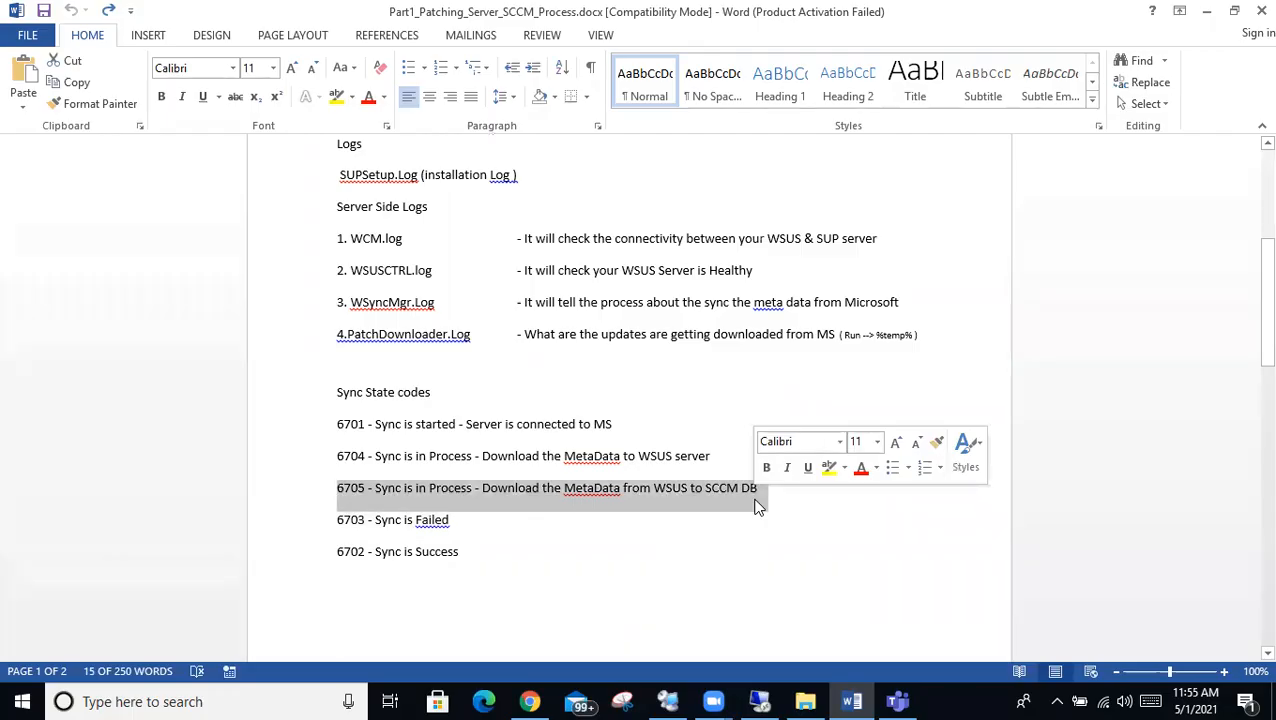
{"action": "left_click_drag", "start_coordinate": [478, 521], "coordinate": [296, 515]}
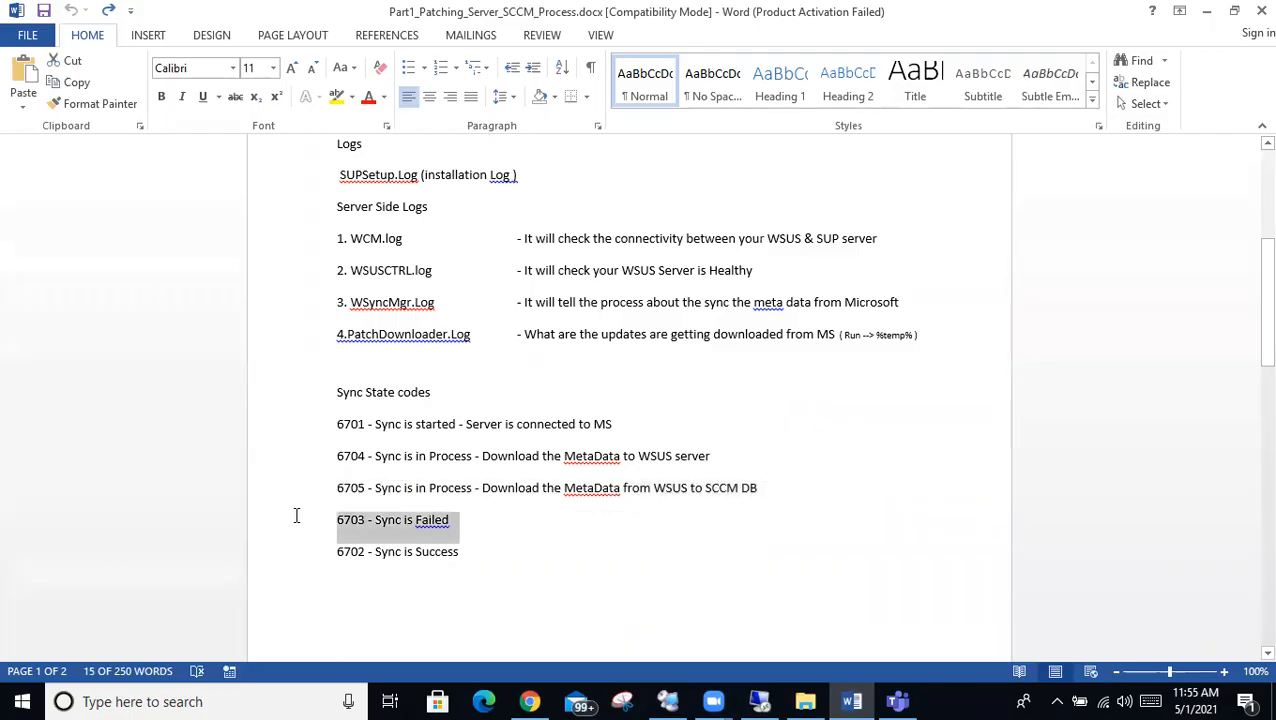
{"action": "left_click_drag", "start_coordinate": [490, 555], "coordinate": [262, 420]}
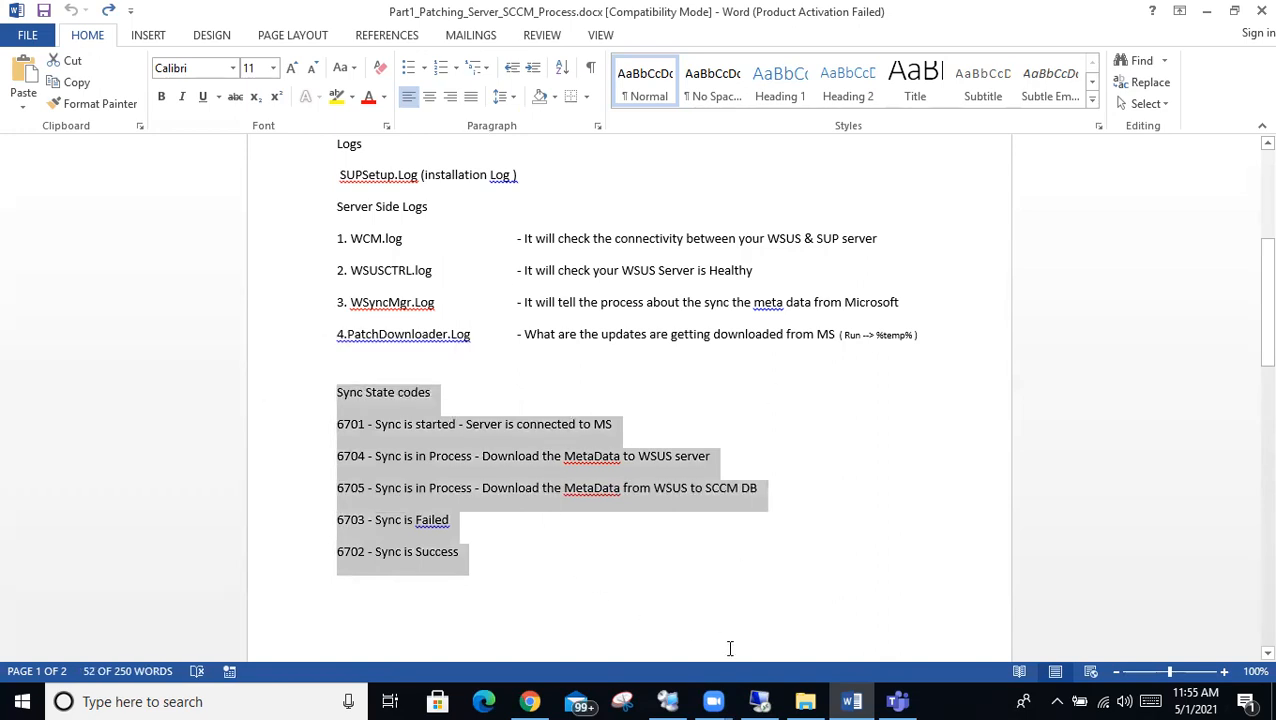
Switch to the remote SCCM server session and unlock it by entering the account password.
{"action": "left_click", "coordinate": [759, 701]}
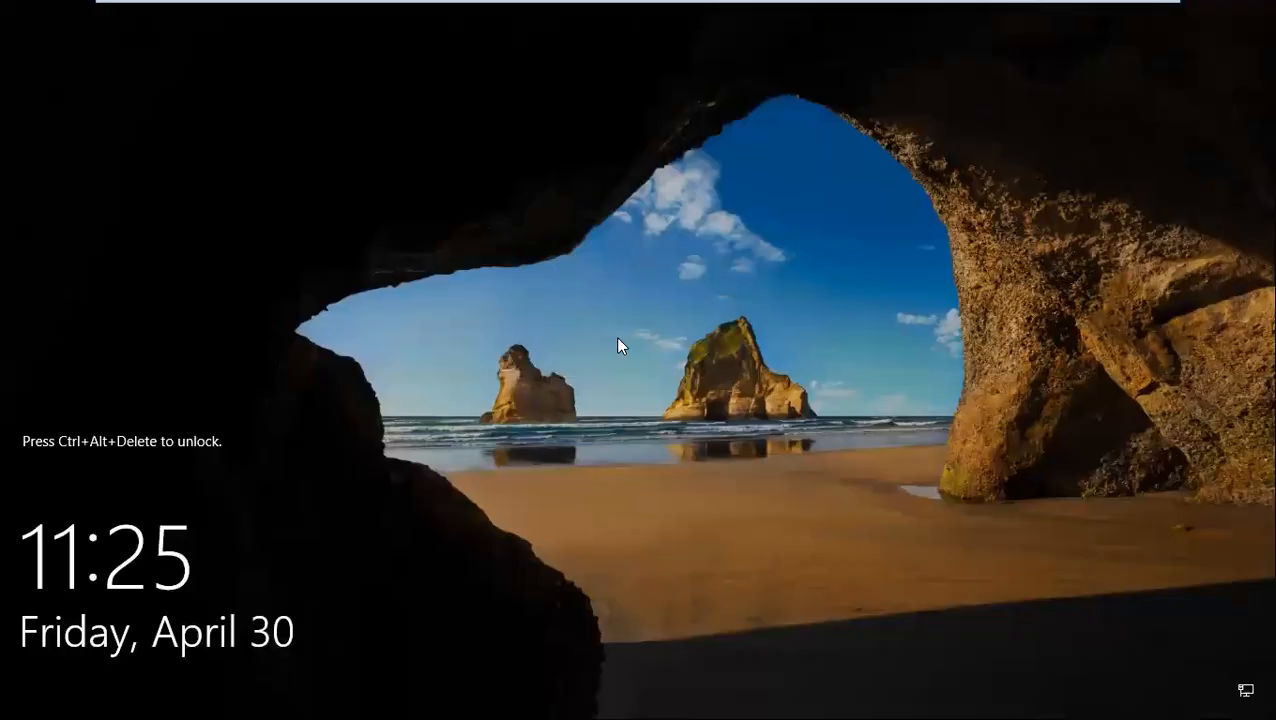
{"action": "key", "text": "ctrl+alt+End"}
{"action": "type", "text": "••••••••••"}
{"action": "key", "text": "Return"}
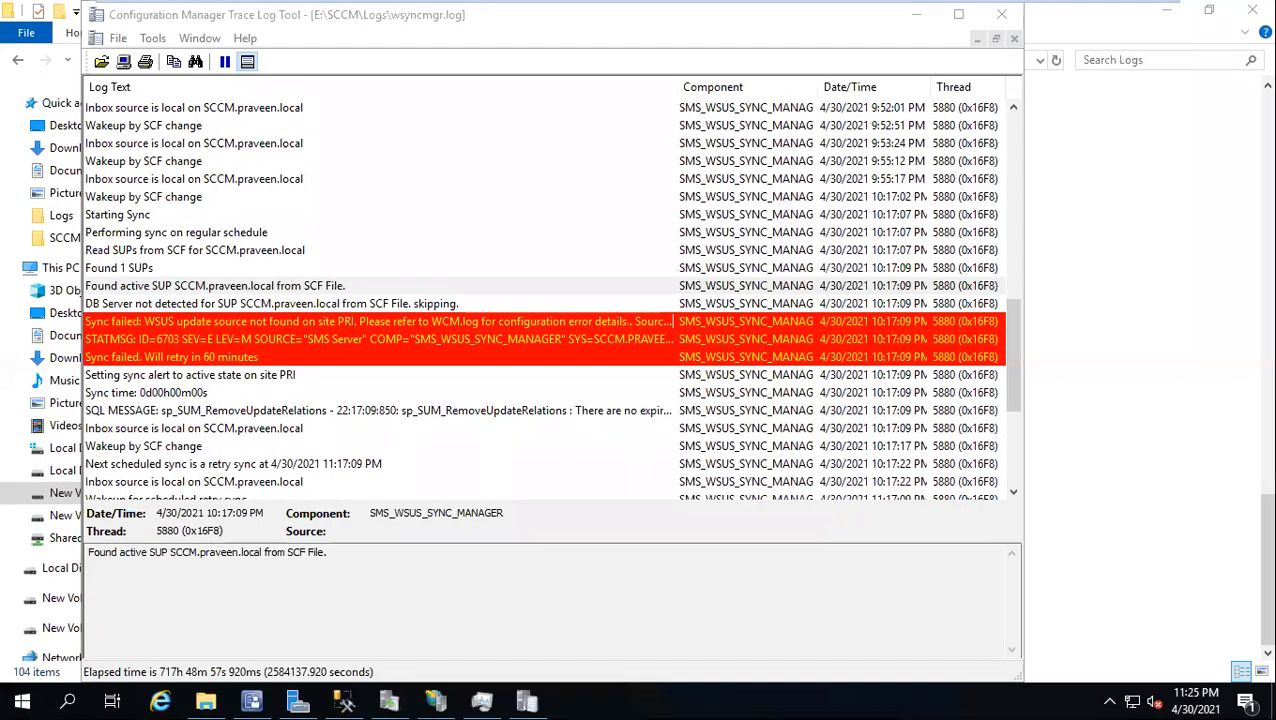
Examine wsyncmgr.log for the 6703, 6701 and 6704 status messages and the latest category synchronization entry.
{"action": "scroll", "coordinate": [420, 395], "scroll_direction": "up", "scroll_amount": 4}
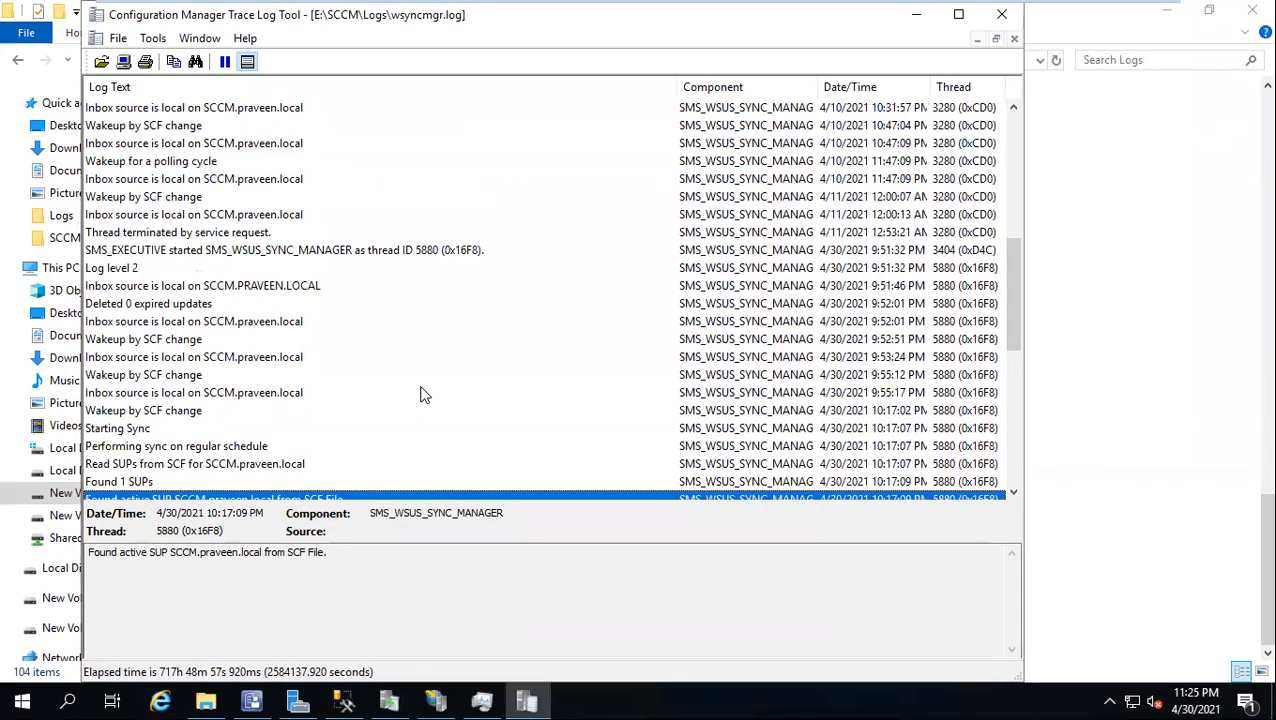
{"action": "scroll", "coordinate": [420, 395], "scroll_direction": "down", "scroll_amount": 2}
{"action": "left_click", "coordinate": [155, 446]}
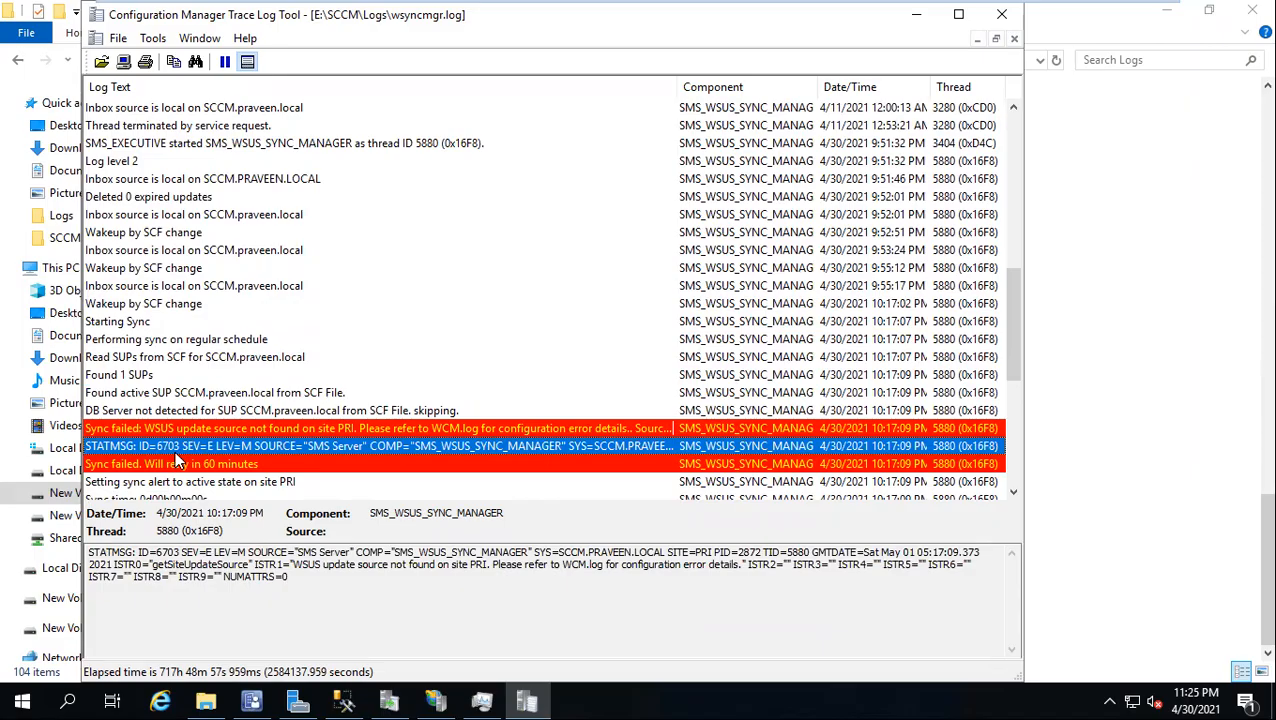
{"action": "scroll", "coordinate": [238, 455], "scroll_direction": "up", "scroll_amount": 10}
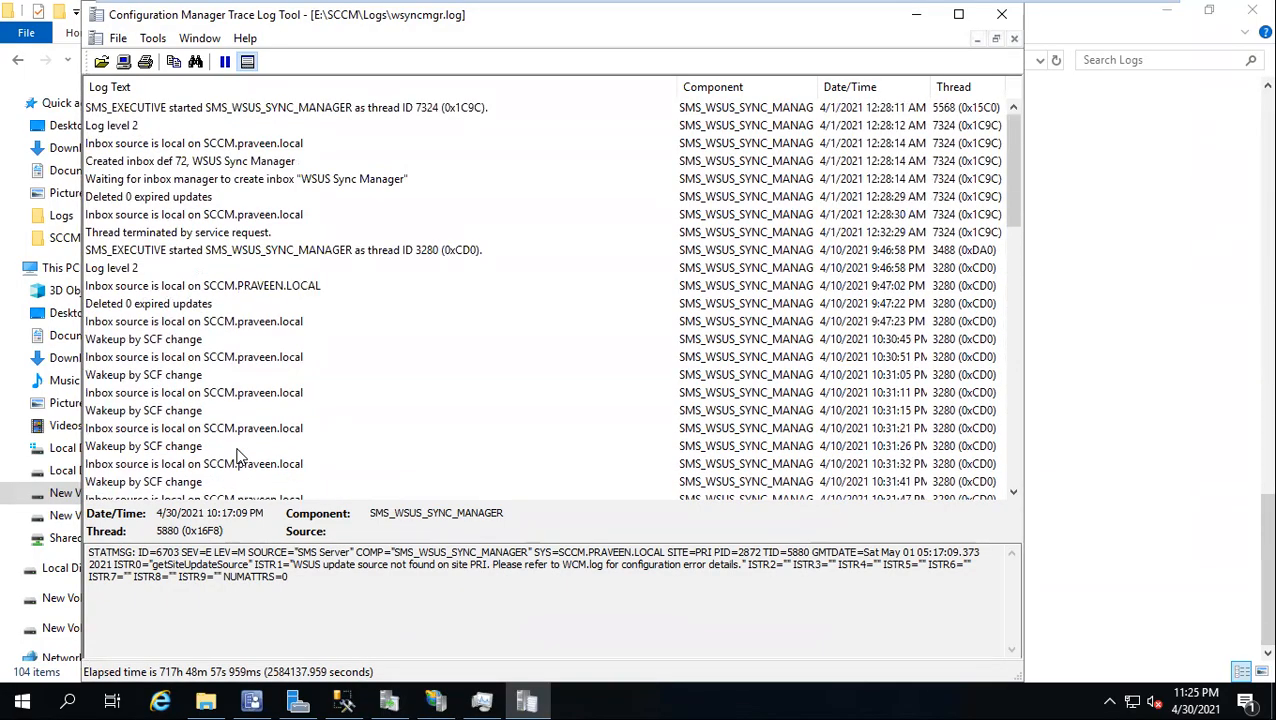
{"action": "scroll", "coordinate": [249, 248], "scroll_direction": "down", "scroll_amount": 10}
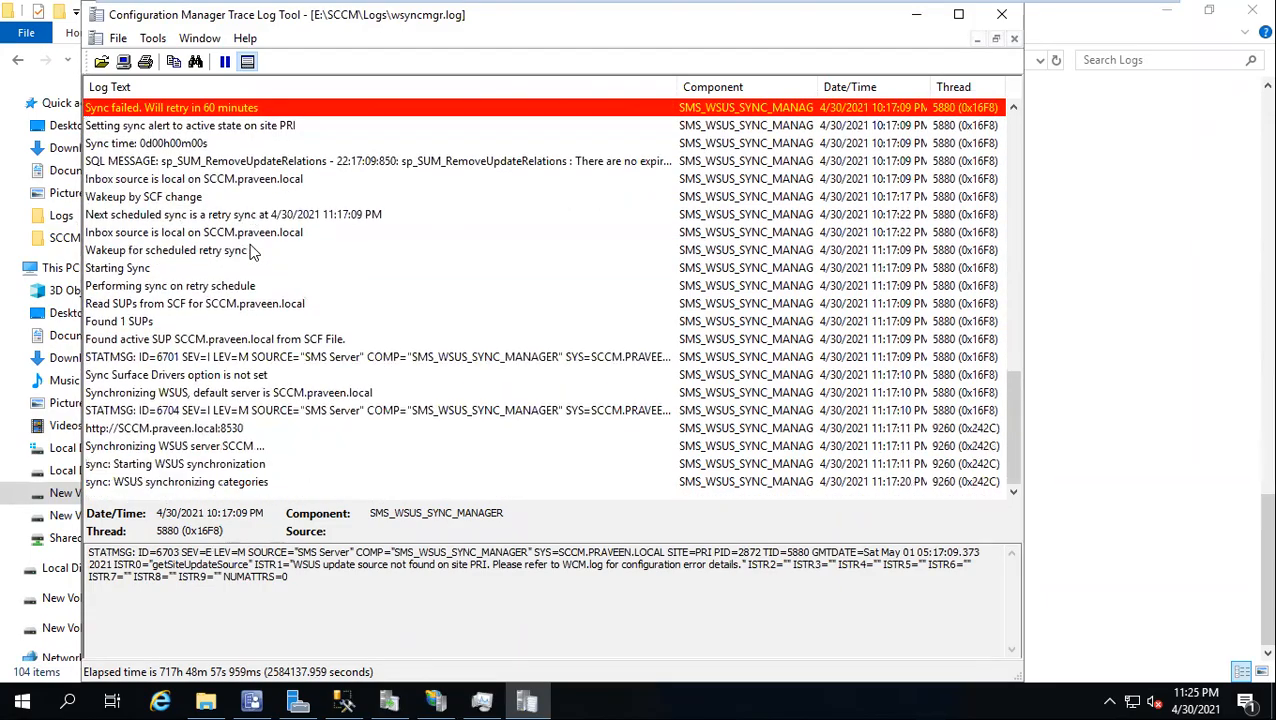
{"action": "left_click", "coordinate": [197, 485]}
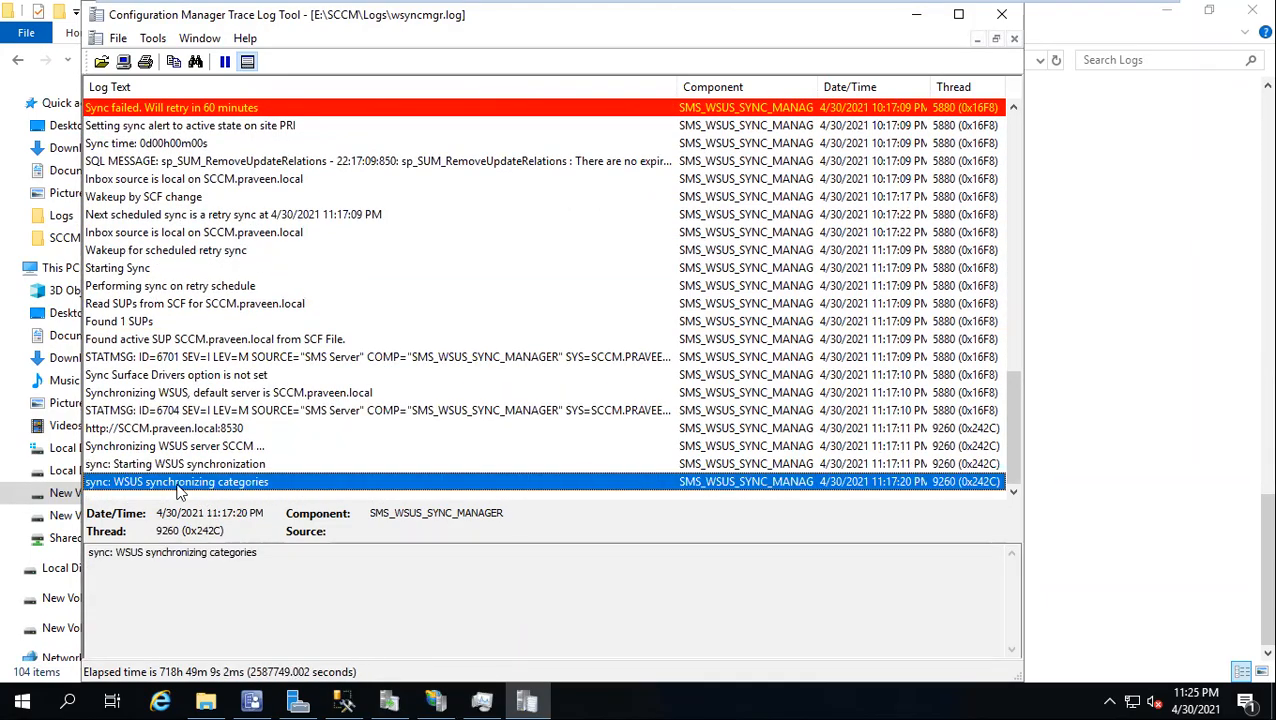
{"action": "left_click", "coordinate": [196, 358]}
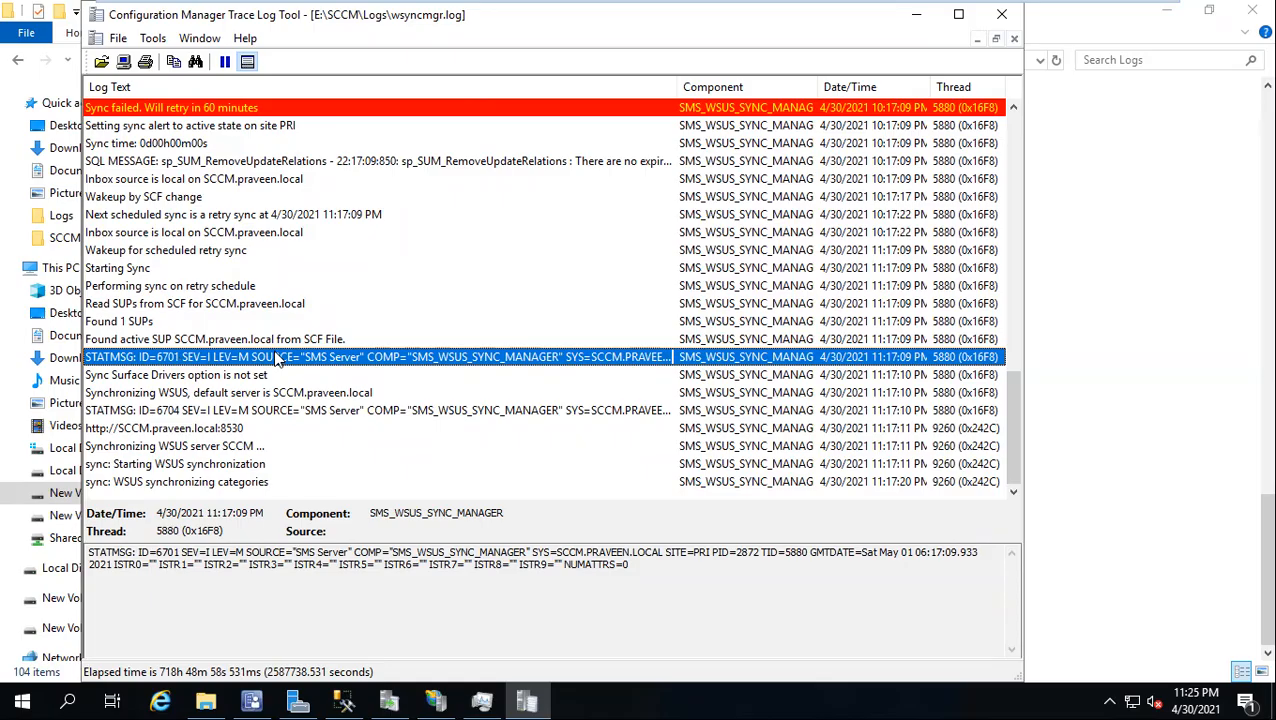
{"action": "left_click", "coordinate": [212, 411]}
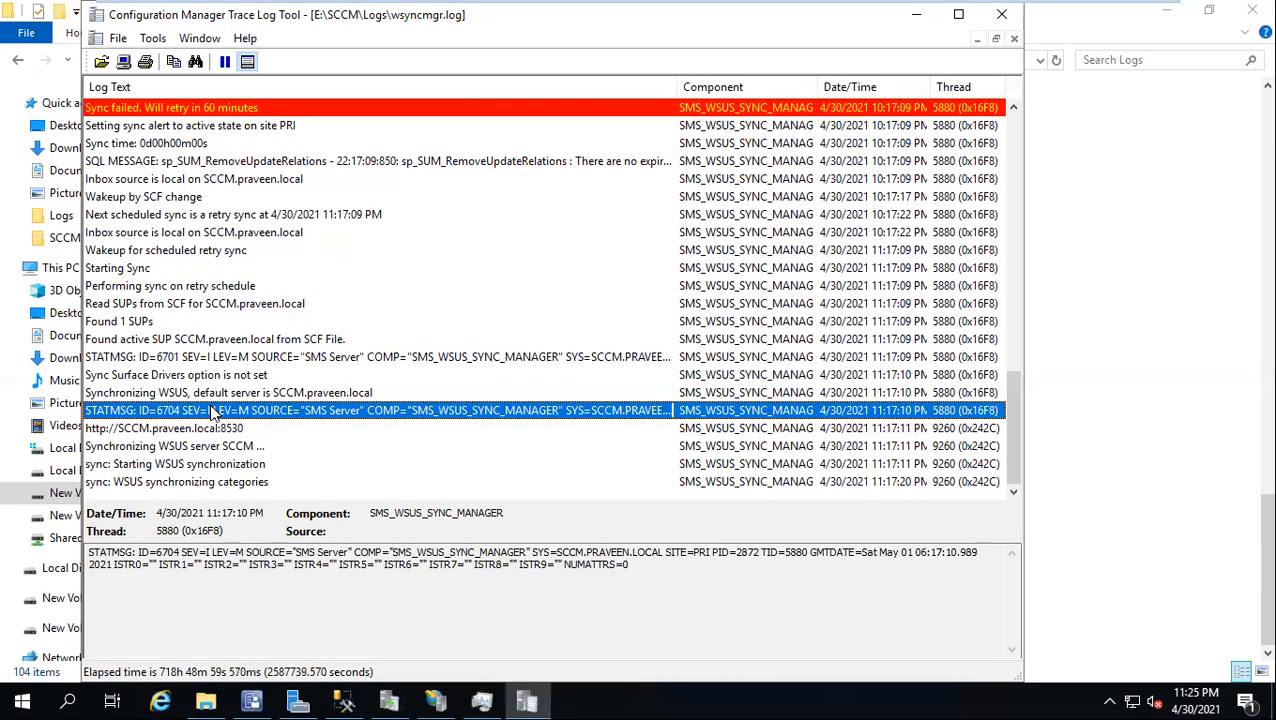
Highlight the 6704 description in the Word notes and compare it with the WSUS server synchronization entry in wsyncmgr.log.
{"action": "mouse_move", "coordinate": [732, 10]}
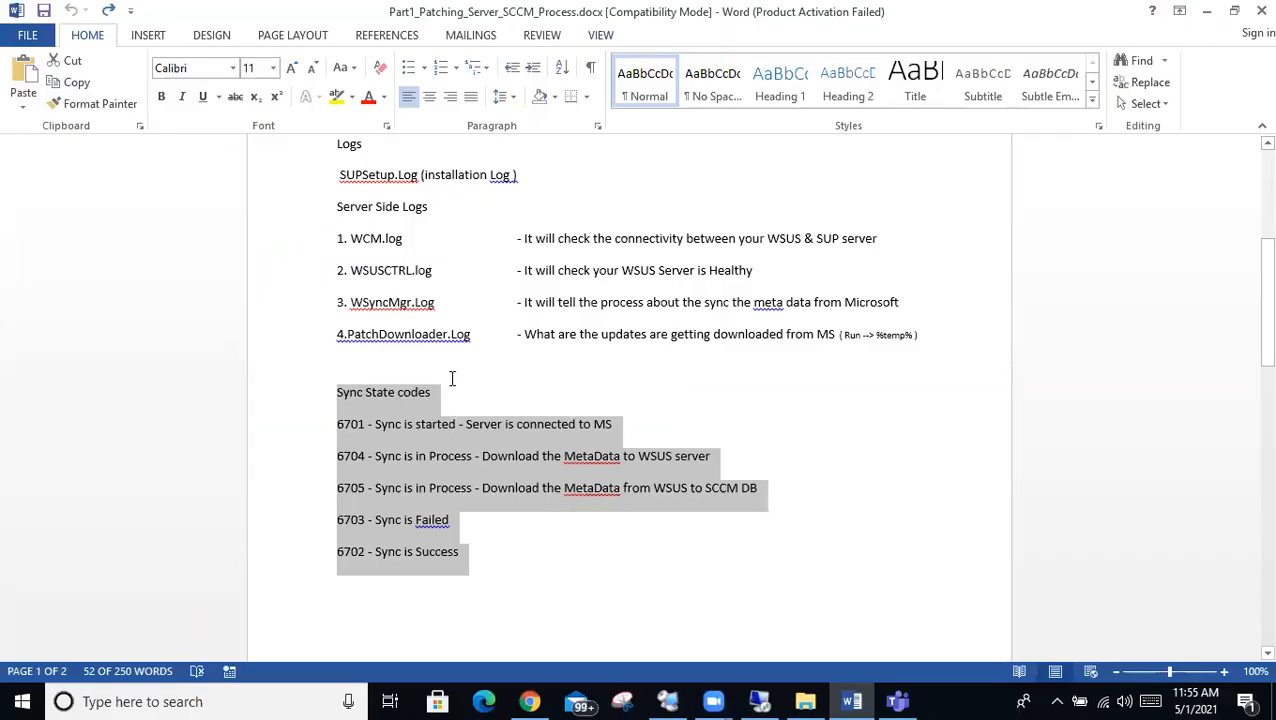
{"action": "left_click", "coordinate": [585, 11]}
{"action": "left_click", "coordinate": [391, 455]}
{"action": "left_click_drag", "start_coordinate": [481, 456], "coordinate": [711, 462]}
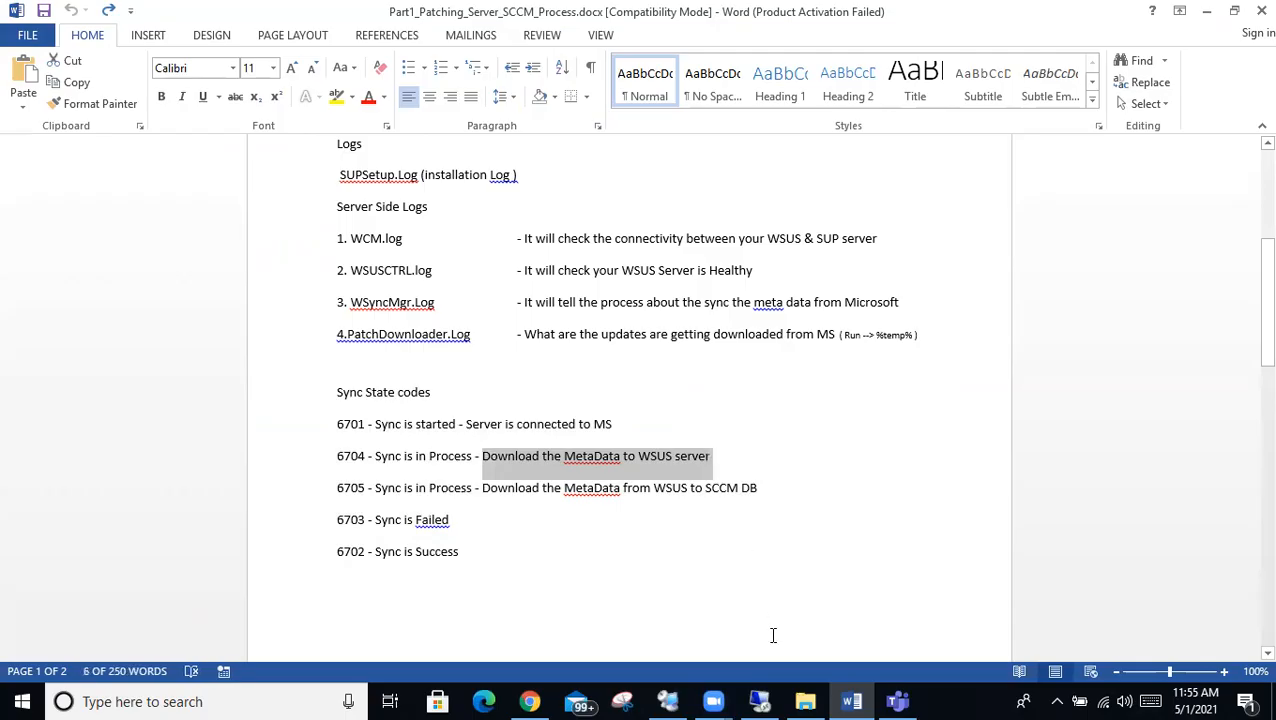
{"action": "left_click", "coordinate": [760, 701]}
{"action": "left_click", "coordinate": [305, 450]}
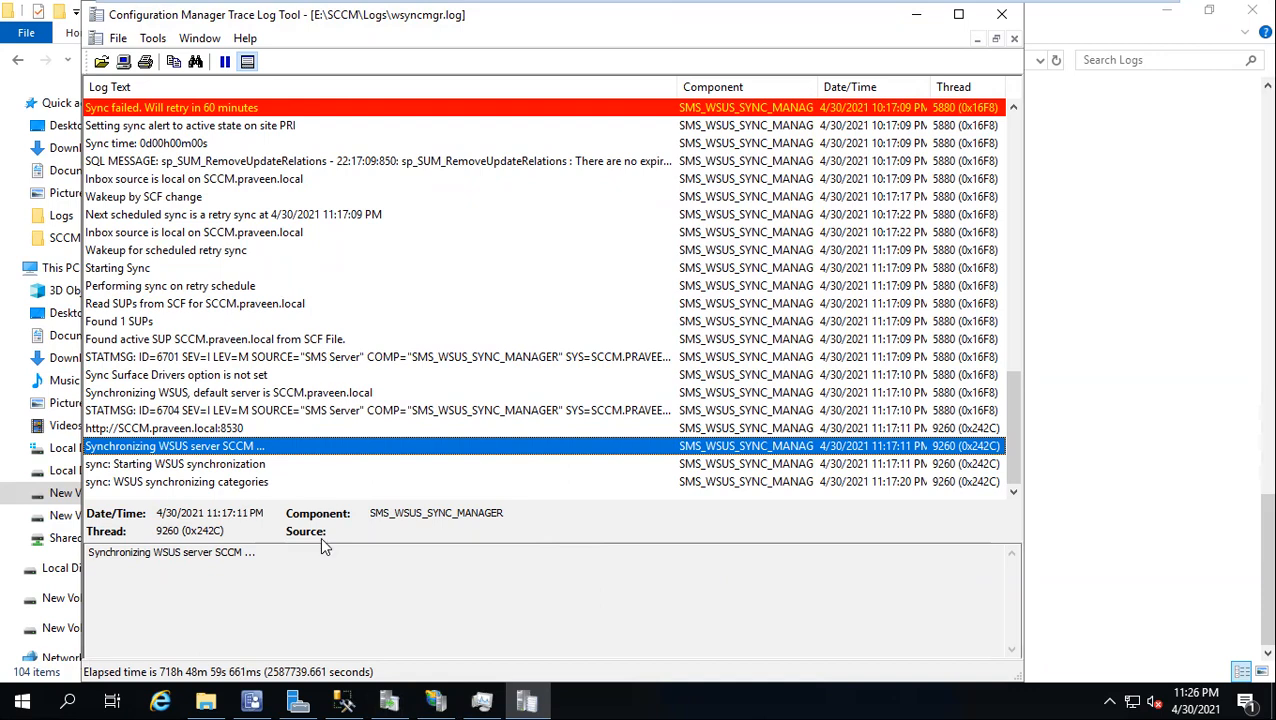
In the Configuration Manager console, open the primary site's Software Update Point component properties and view the Products list.
{"action": "left_click", "coordinate": [266, 698]}
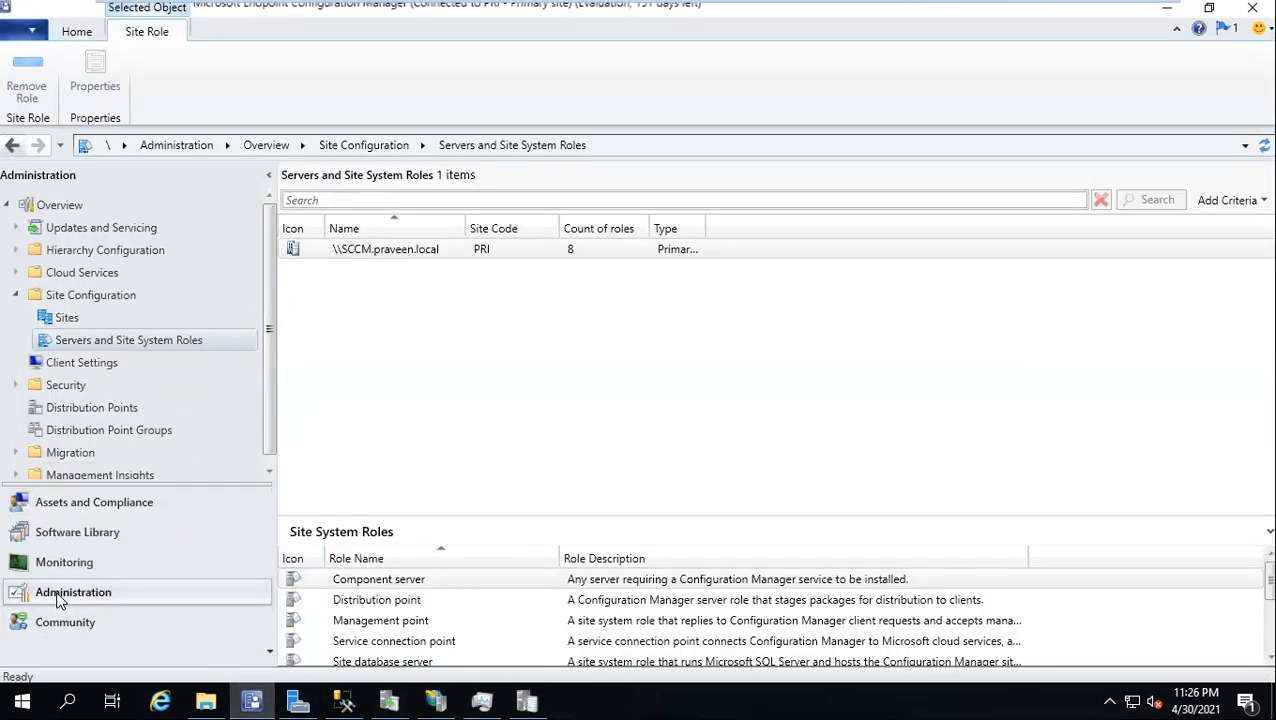
{"action": "left_click", "coordinate": [60, 318]}
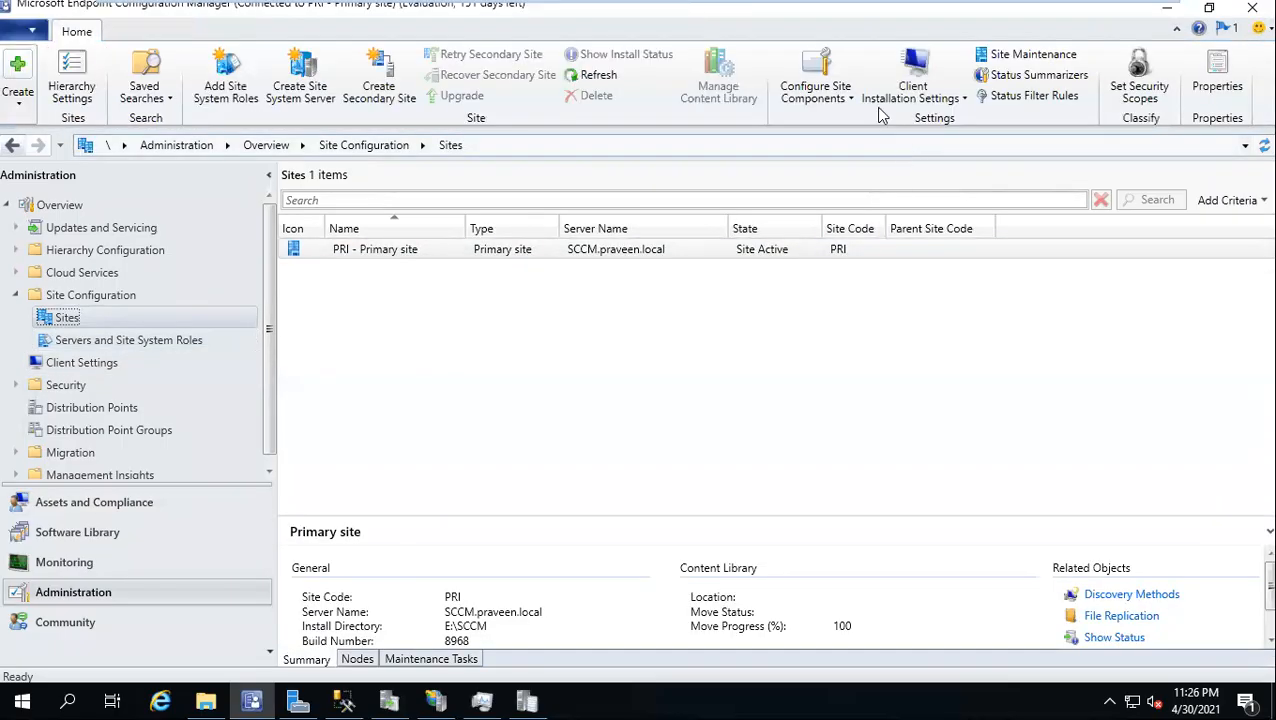
{"action": "left_click", "coordinate": [815, 88]}
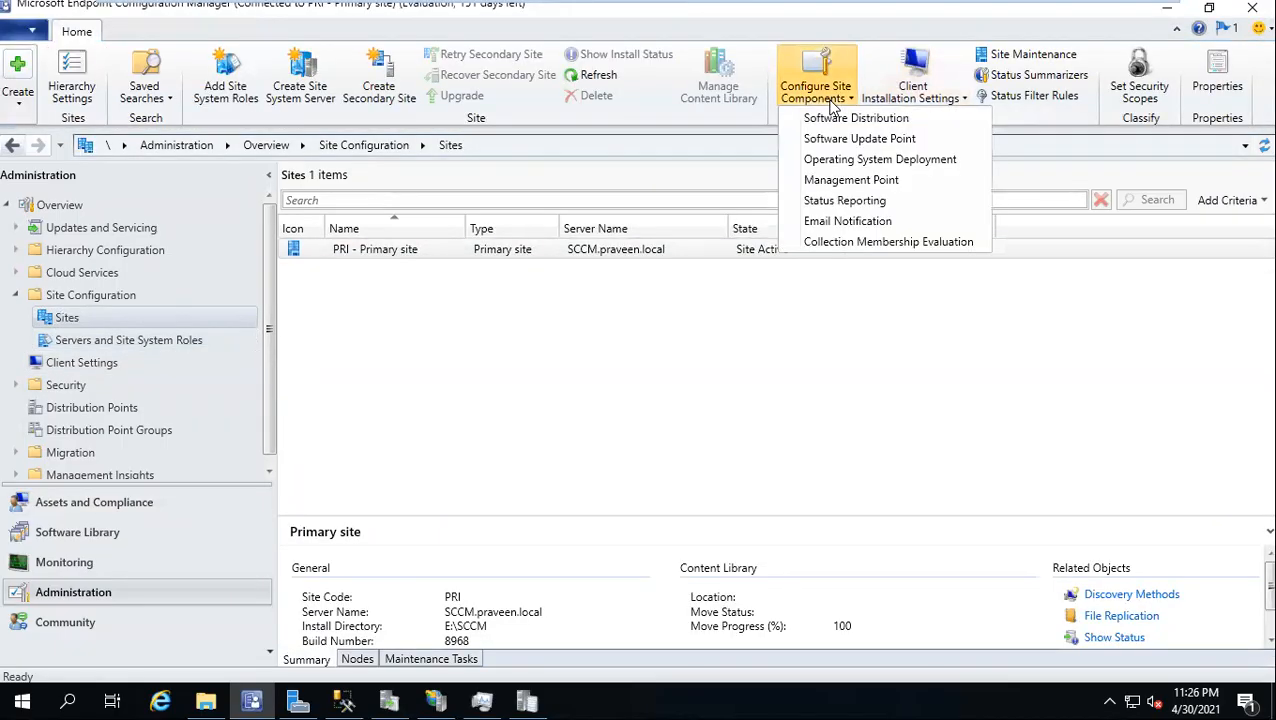
{"action": "left_click", "coordinate": [911, 138]}
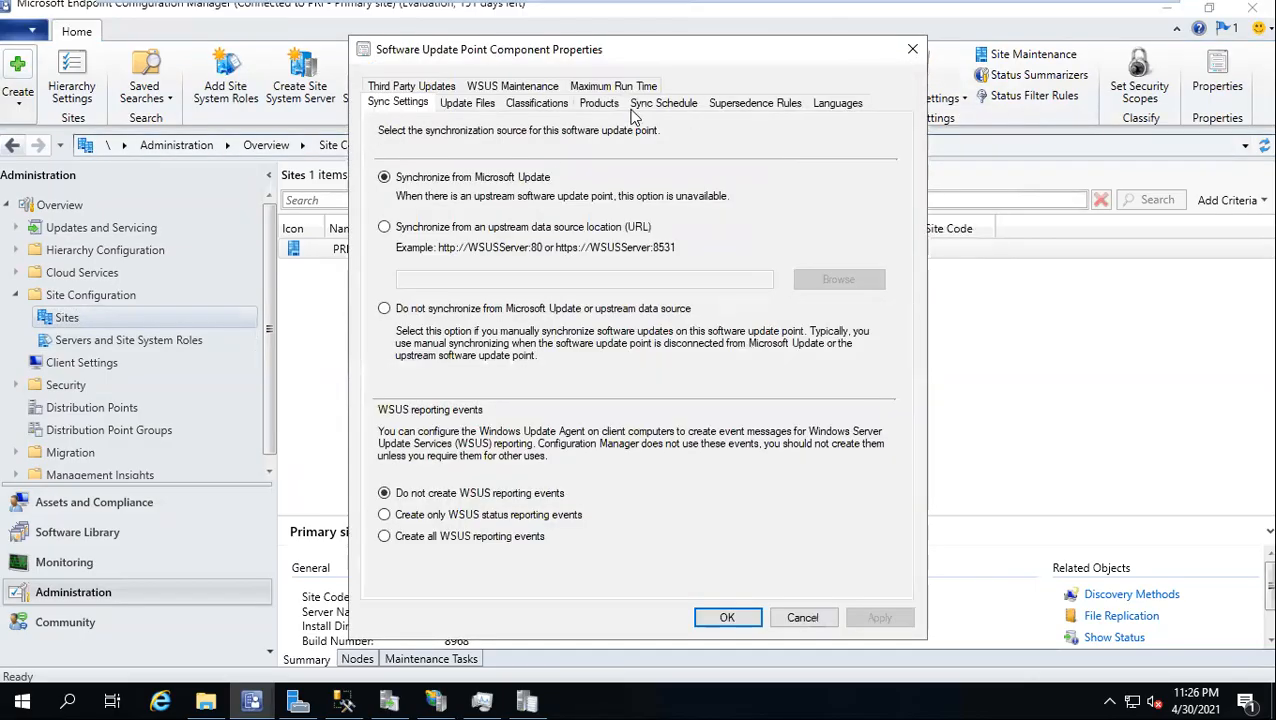
{"action": "left_click", "coordinate": [604, 106]}
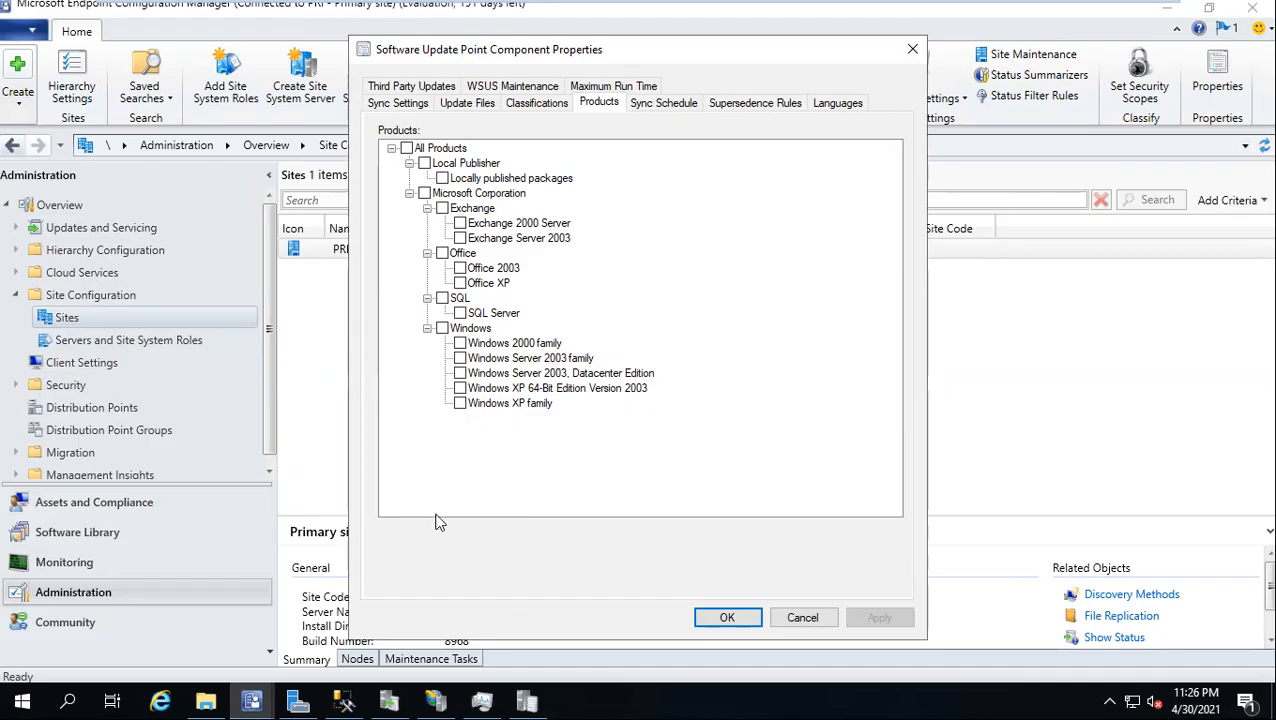
Compare the WSUS category synchronization entries in wsyncmgr.log with the Products list in the Software Update Point properties.
{"action": "left_click", "coordinate": [510, 700]}
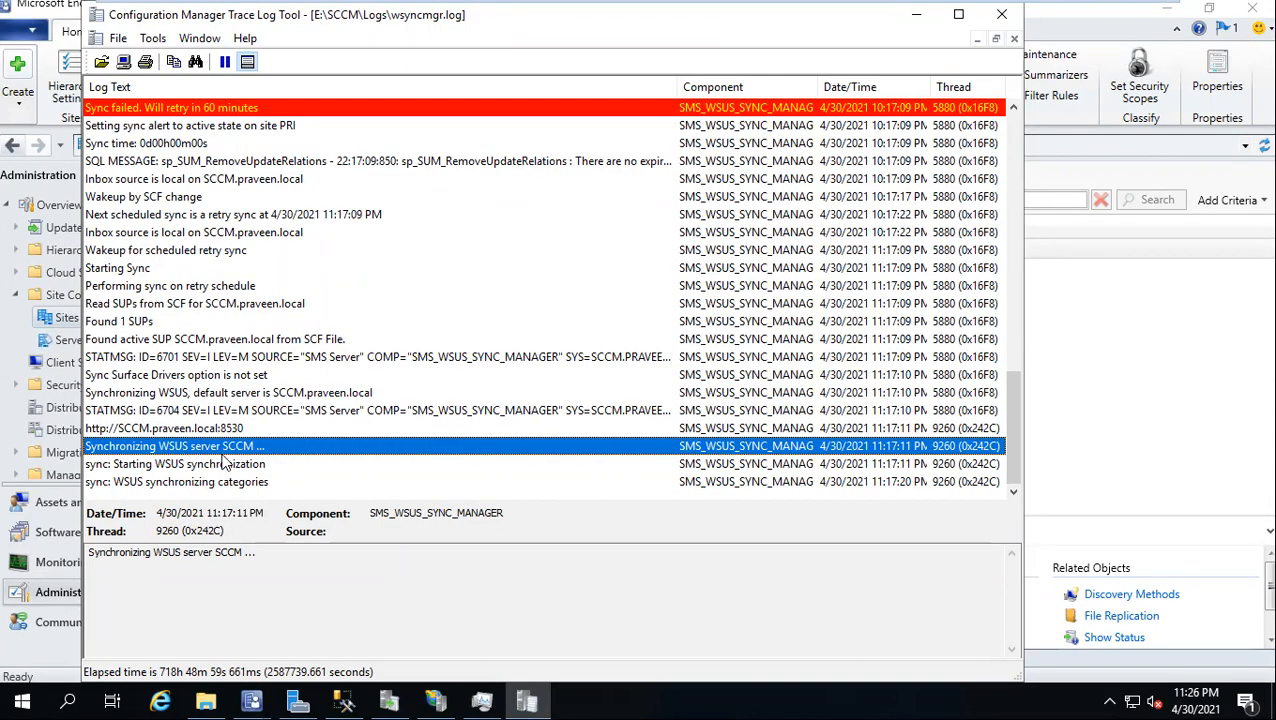
{"action": "left_click", "coordinate": [215, 483]}
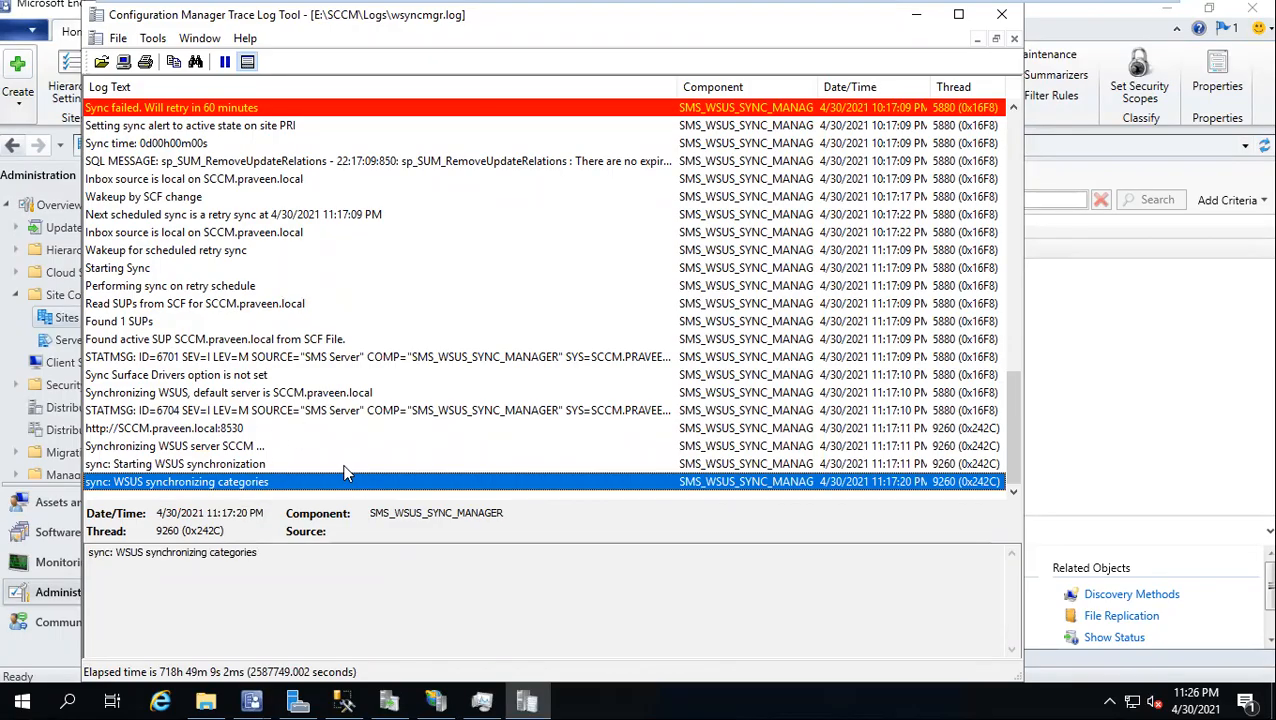
{"action": "left_click", "coordinate": [262, 444]}
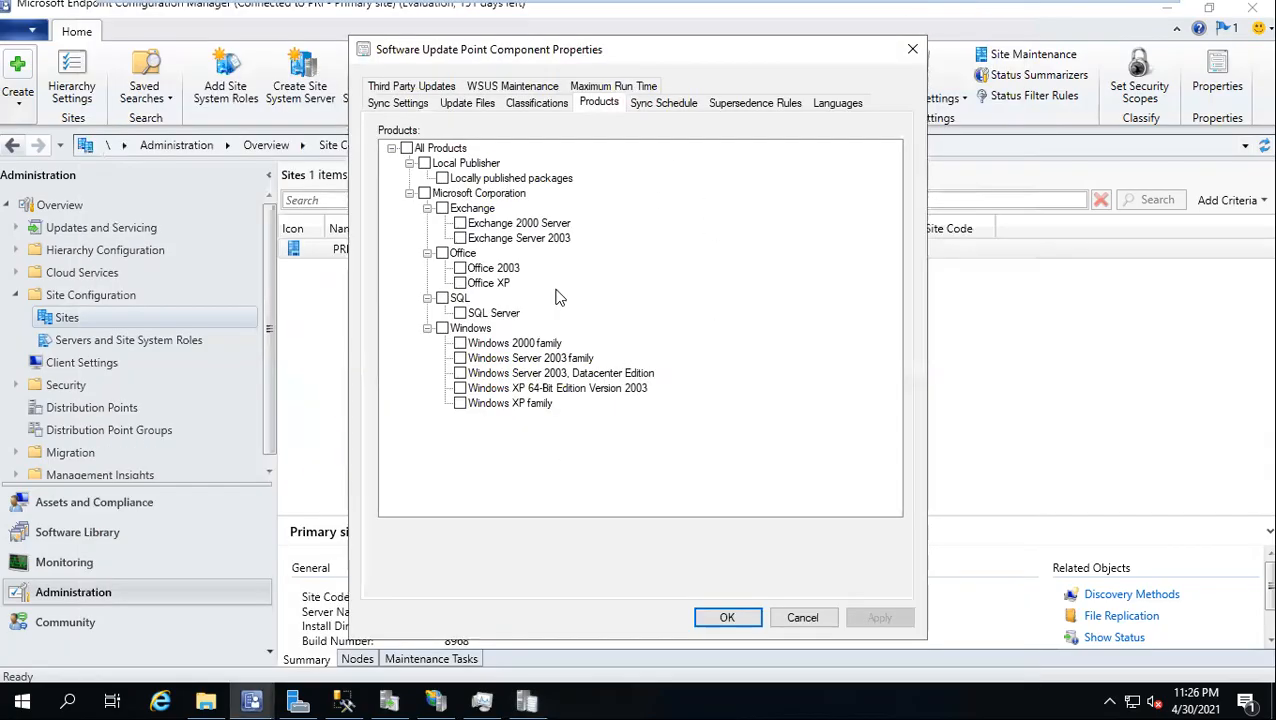
{"action": "left_click", "coordinate": [529, 699]}
{"action": "left_click", "coordinate": [209, 428]}
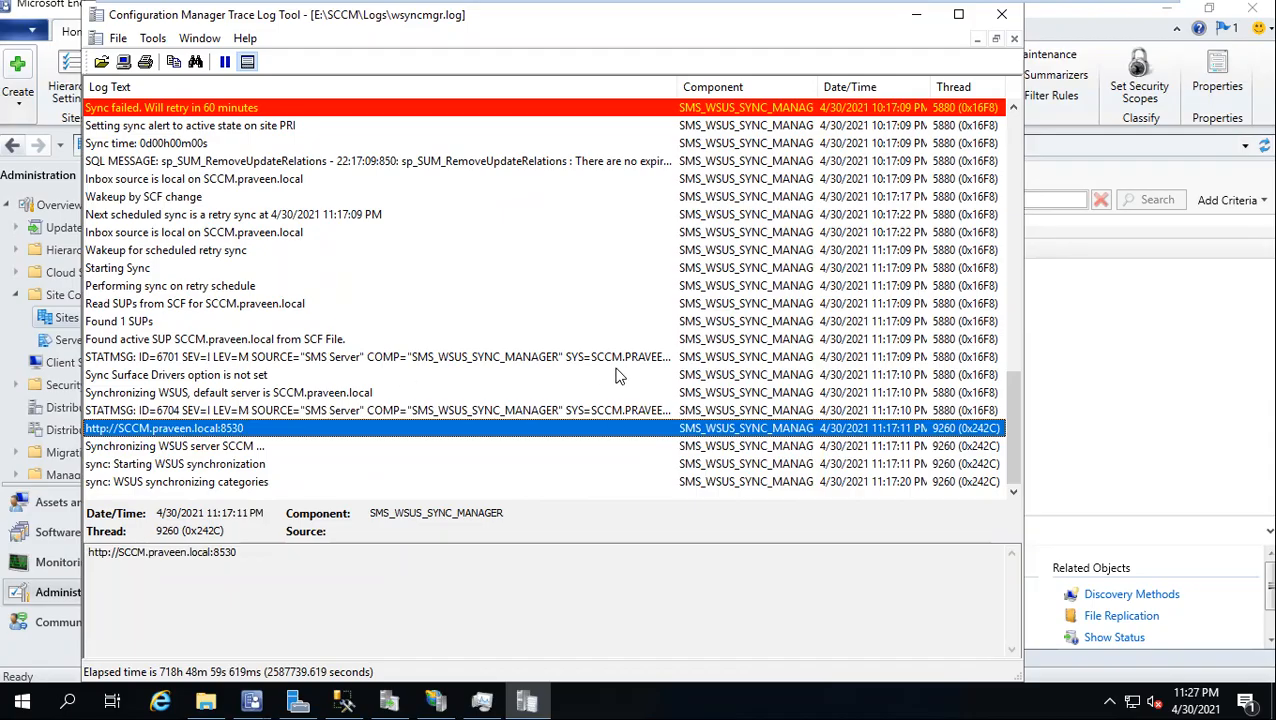
Check the Classifications and Products settings of the Software Update Point component, and return to wsyncmgr.log.
{"action": "left_click", "coordinate": [916, 15]}
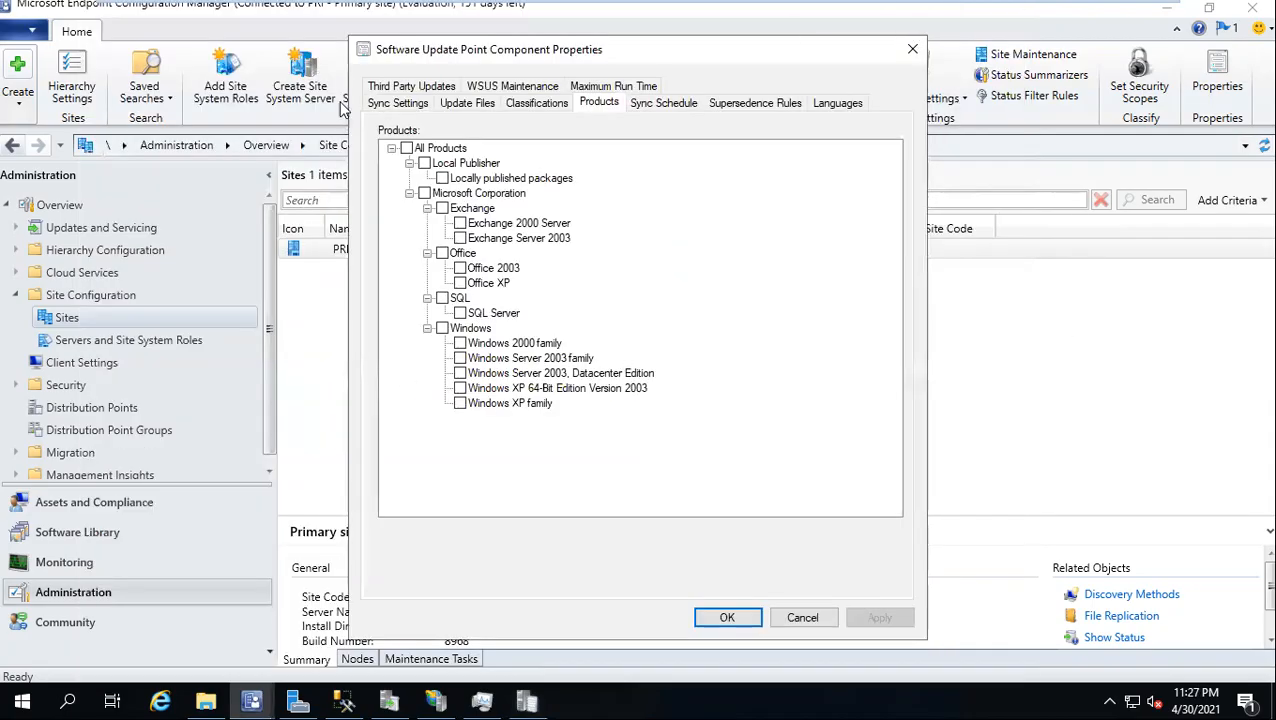
{"action": "left_click", "coordinate": [538, 108]}
{"action": "left_click", "coordinate": [600, 104]}
{"action": "left_click", "coordinate": [527, 703]}
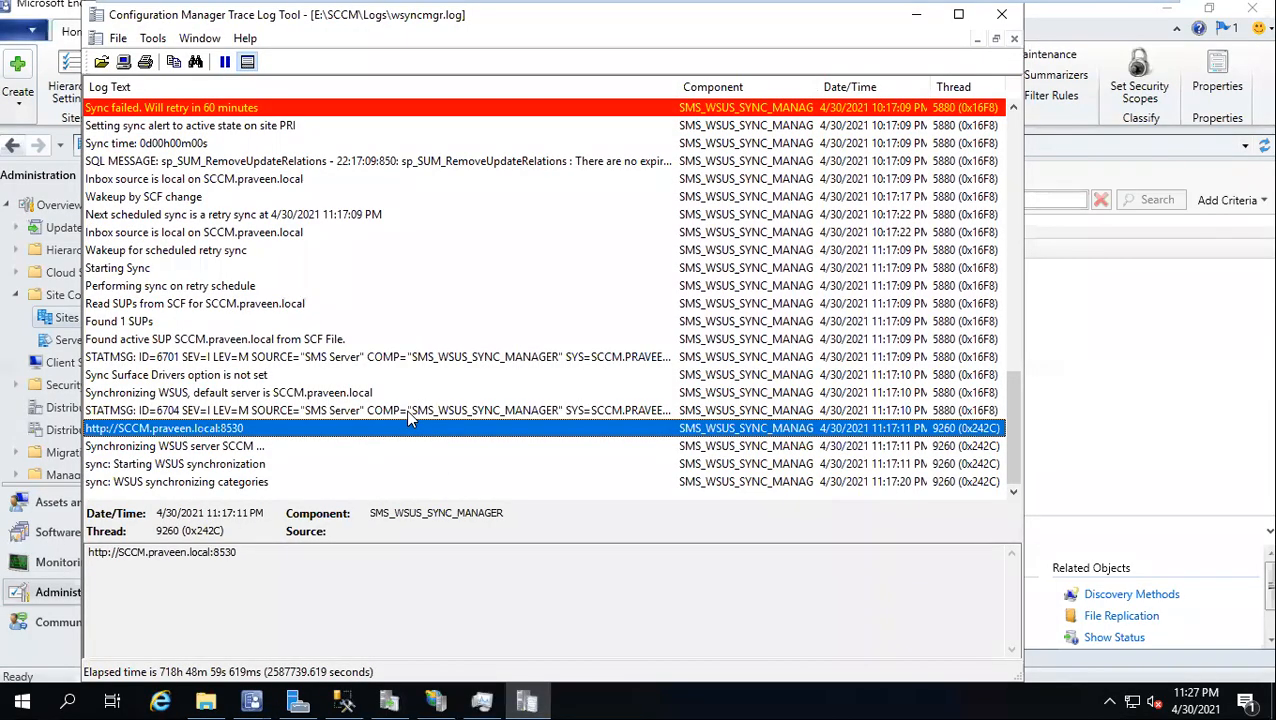
{"action": "mouse_move", "coordinate": [976, 9]}
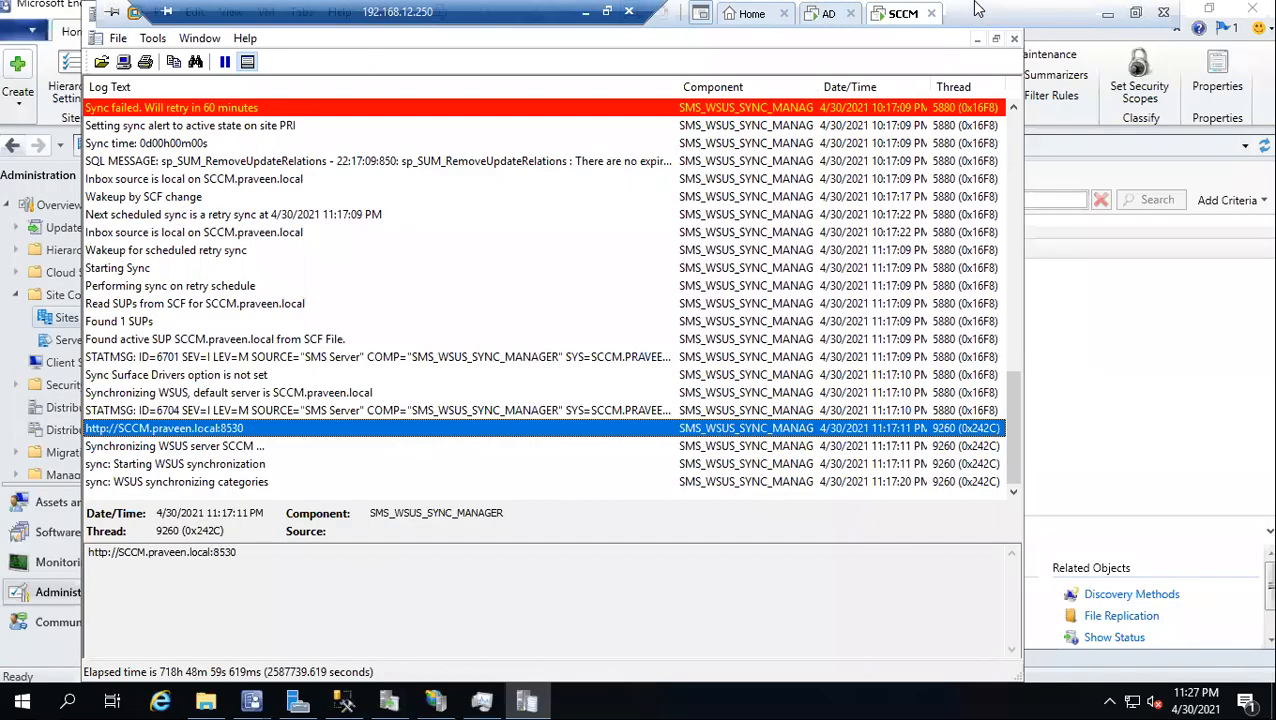
{"action": "left_click", "coordinate": [829, 13]}
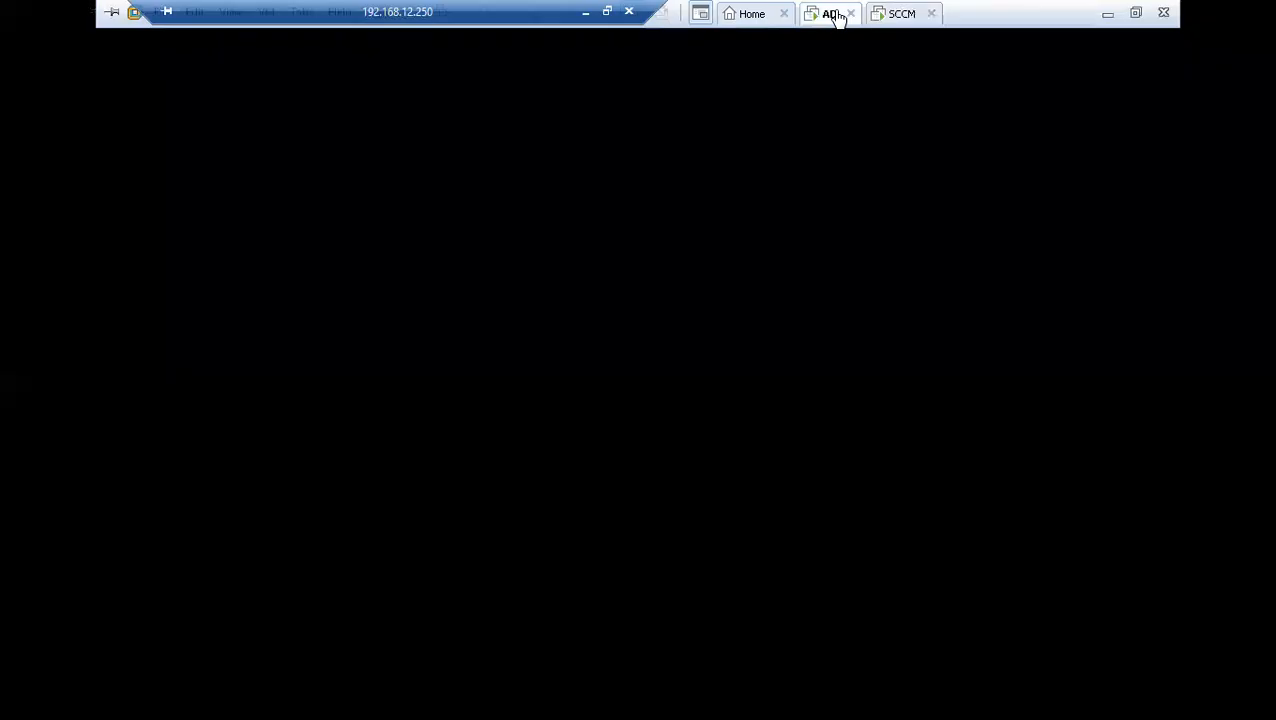
{"action": "left_click", "coordinate": [889, 14]}
Review the WSUS default server entry and the 6704 and 6701 status messages in wsyncmgr.log.
{"action": "left_click", "coordinate": [376, 393]}
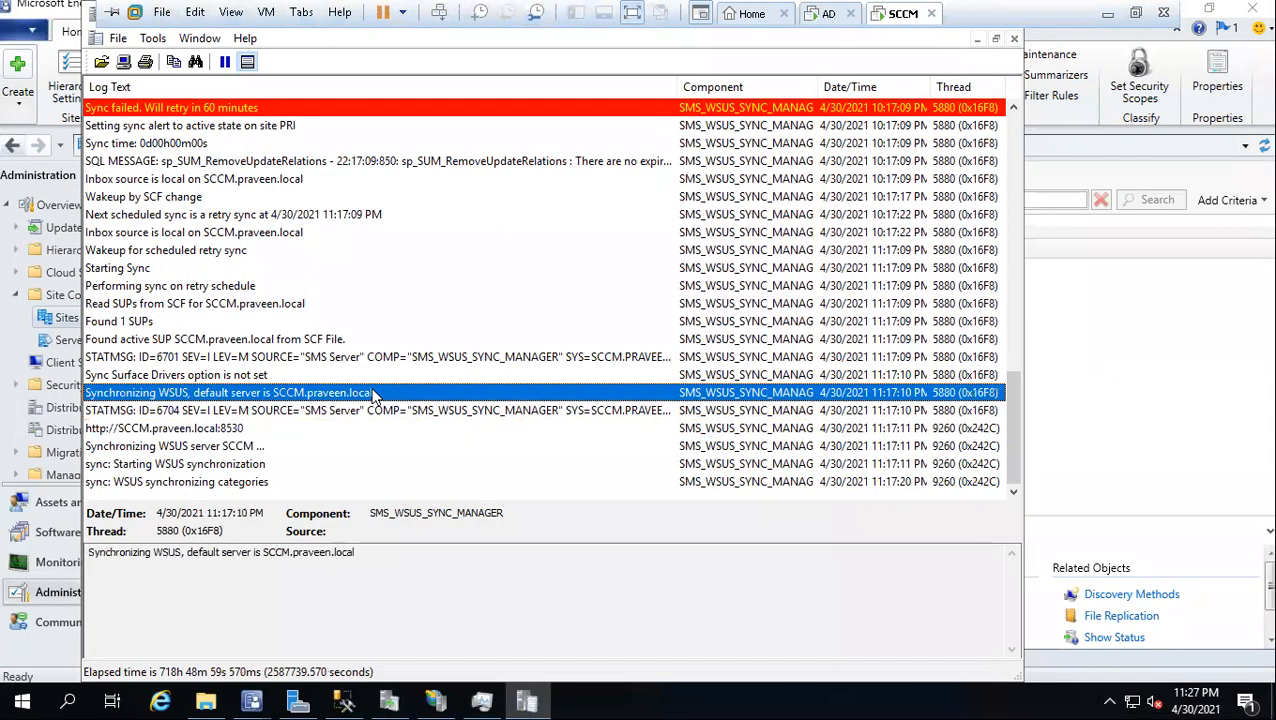
{"action": "left_click", "coordinate": [224, 412]}
{"action": "left_click", "coordinate": [203, 360]}
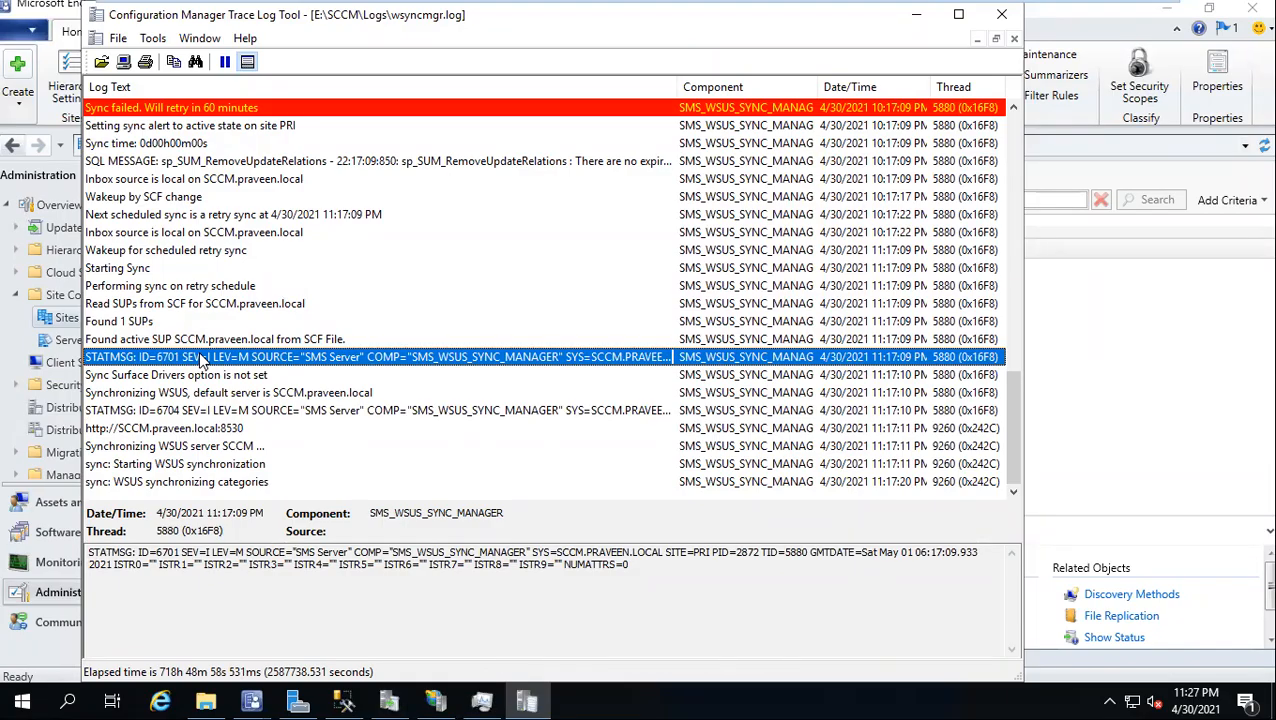
{"action": "scroll", "coordinate": [203, 361], "scroll_direction": "up", "scroll_amount": 3}
{"action": "scroll", "coordinate": [203, 361], "scroll_direction": "down", "scroll_amount": 3}
Move the log window aside, locate the Synchronize Software Updates command for All Software Updates in the Software Library, and return to wsyncmgr.log.
{"action": "left_click_drag", "start_coordinate": [274, 18], "coordinate": [527, 35]}
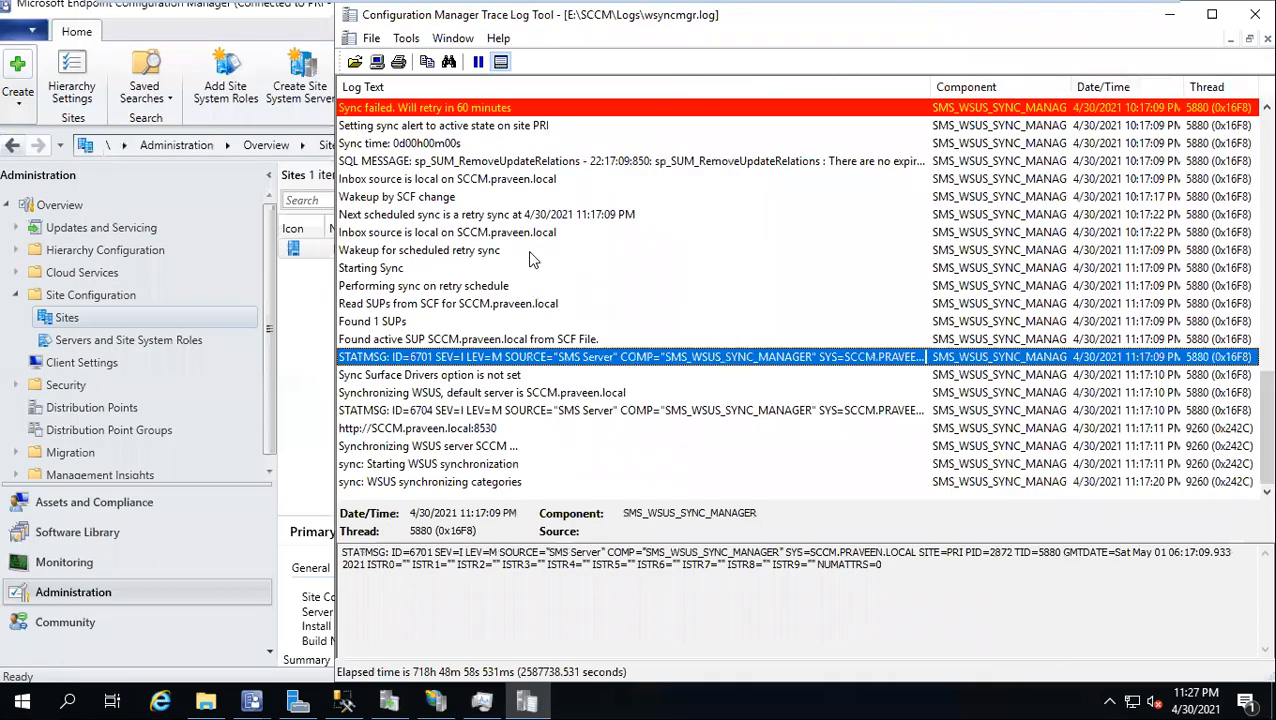
{"action": "left_click", "coordinate": [90, 533]}
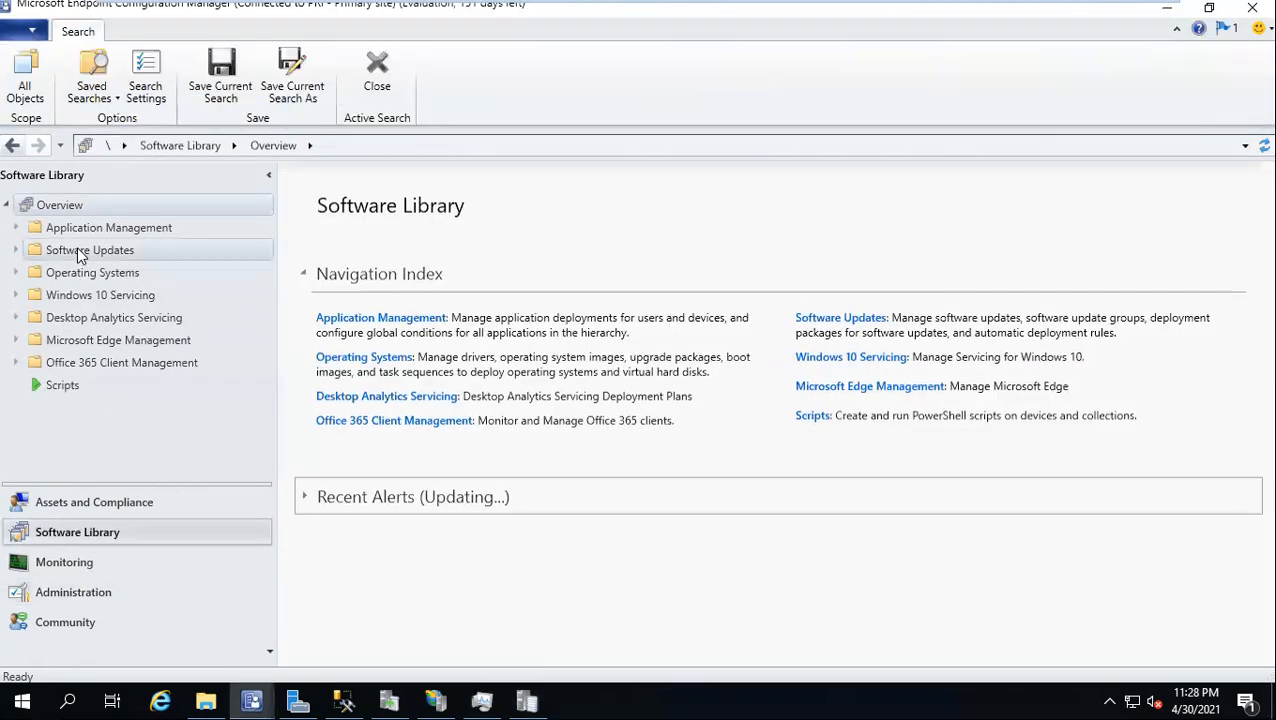
{"action": "left_click", "coordinate": [80, 250]}
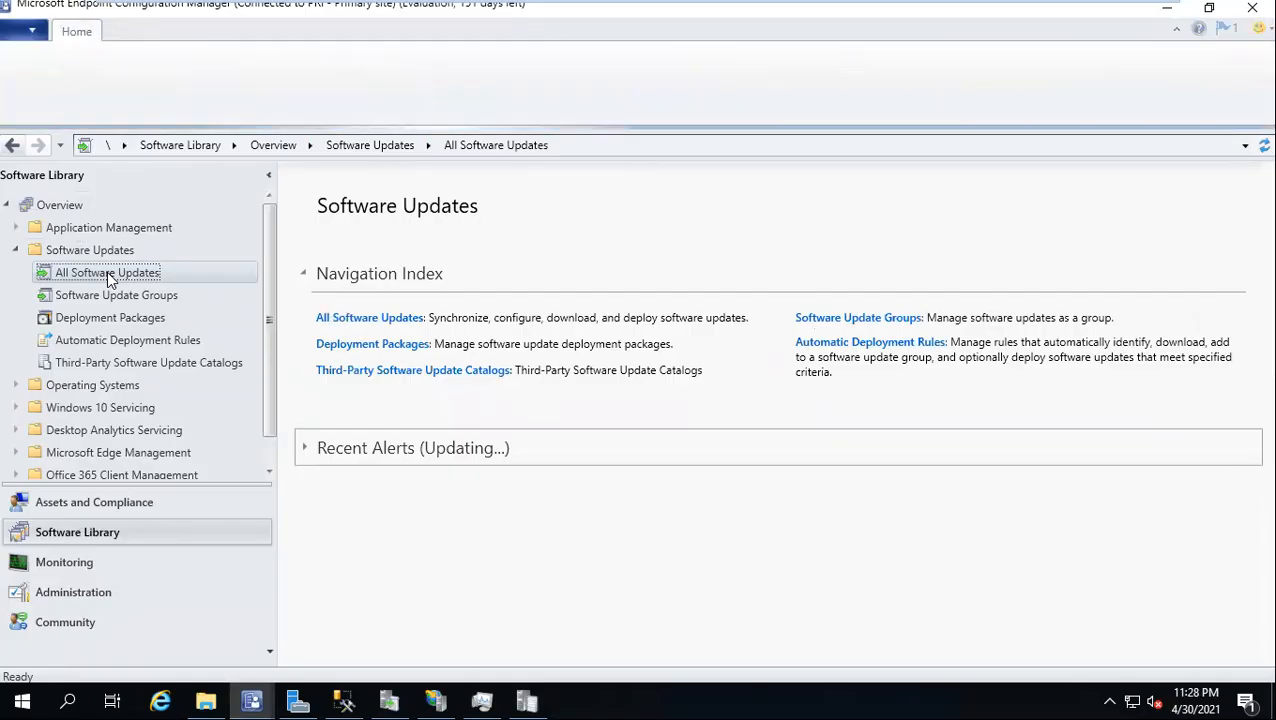
{"action": "right_click", "coordinate": [110, 278]}
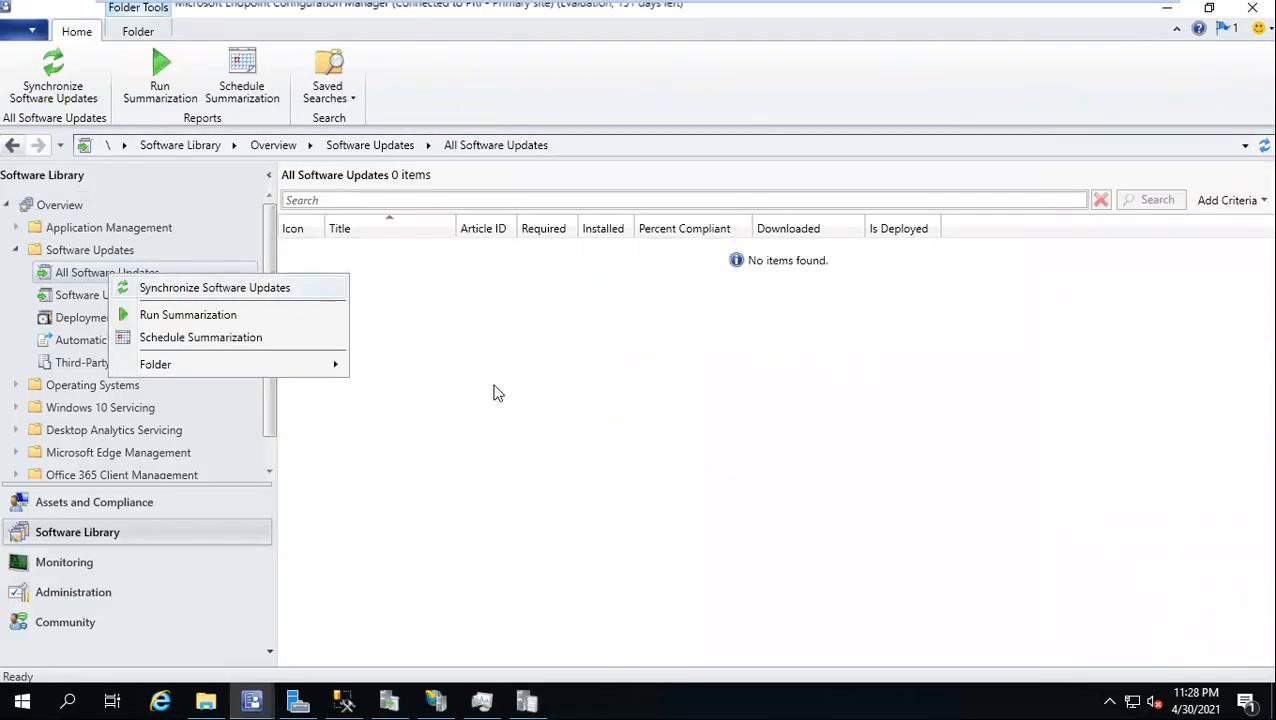
{"action": "left_click", "coordinate": [533, 700]}
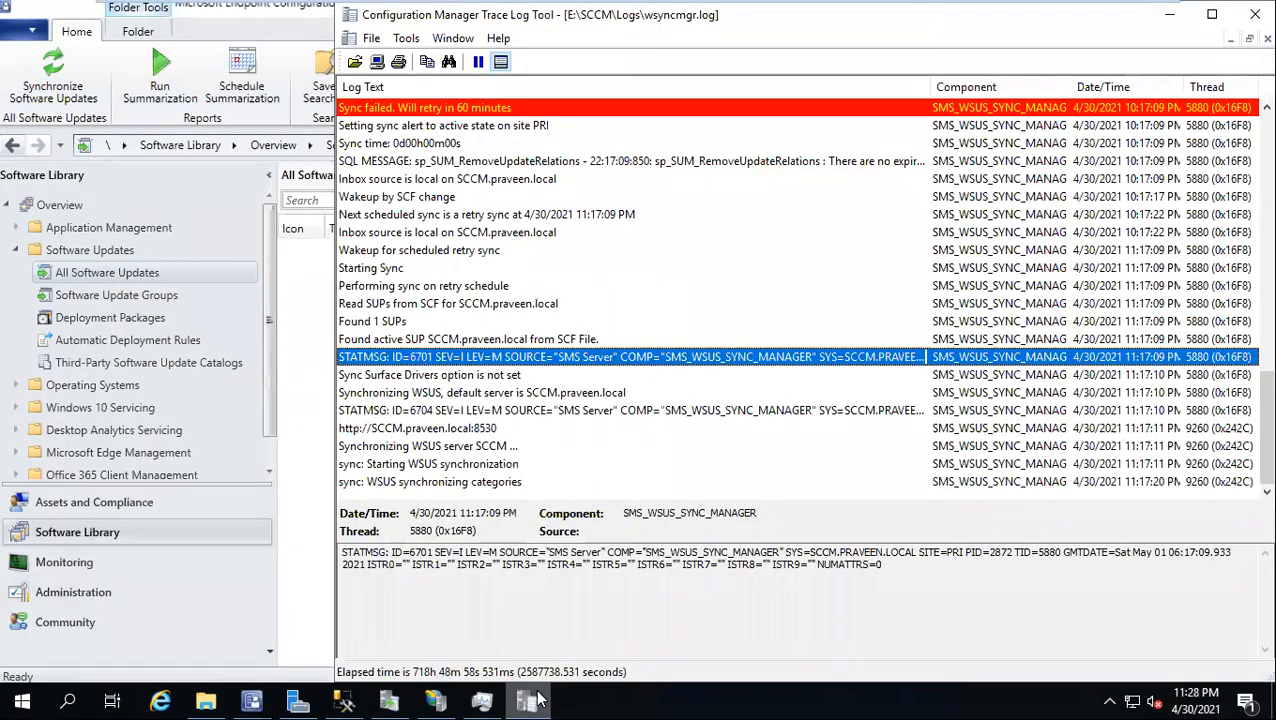
Review the wsyncmgr.log entries for the retry schedule, the SUP lookup, the default WSUS server, its URL and category synchronization.
{"action": "left_click", "coordinate": [555, 464]}
{"action": "left_click", "coordinate": [465, 303]}
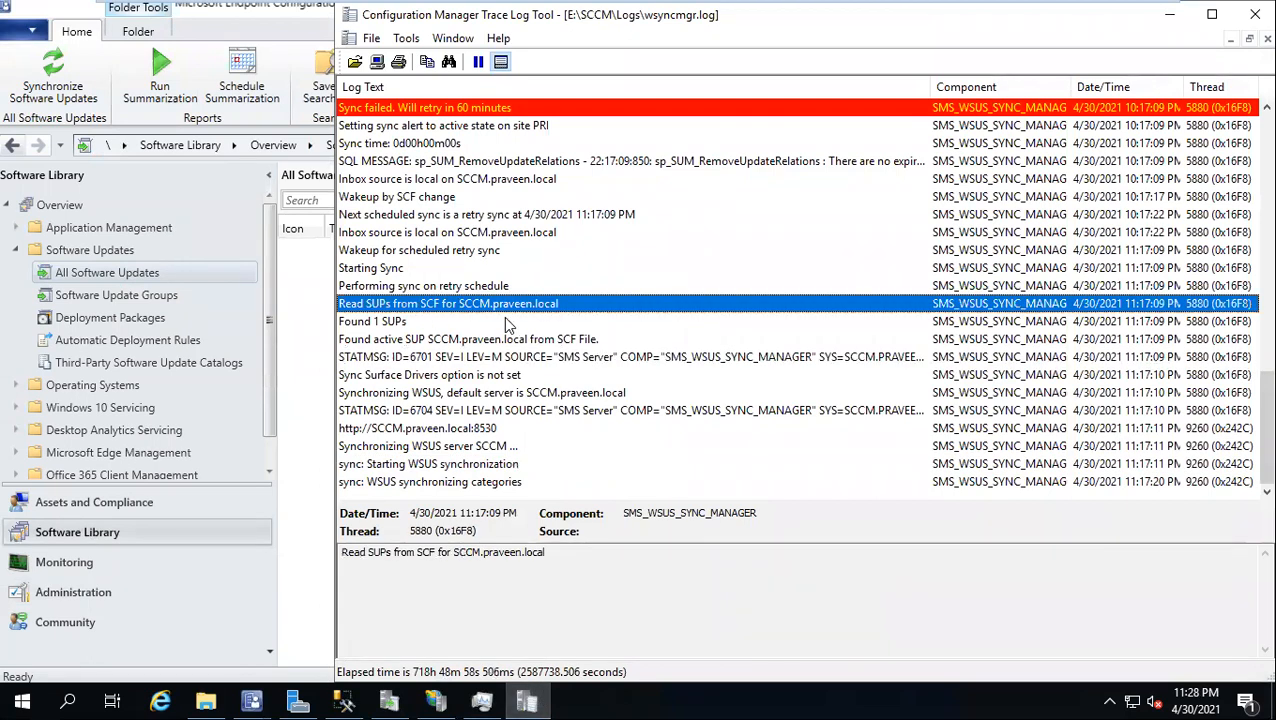
{"action": "left_click", "coordinate": [436, 287]}
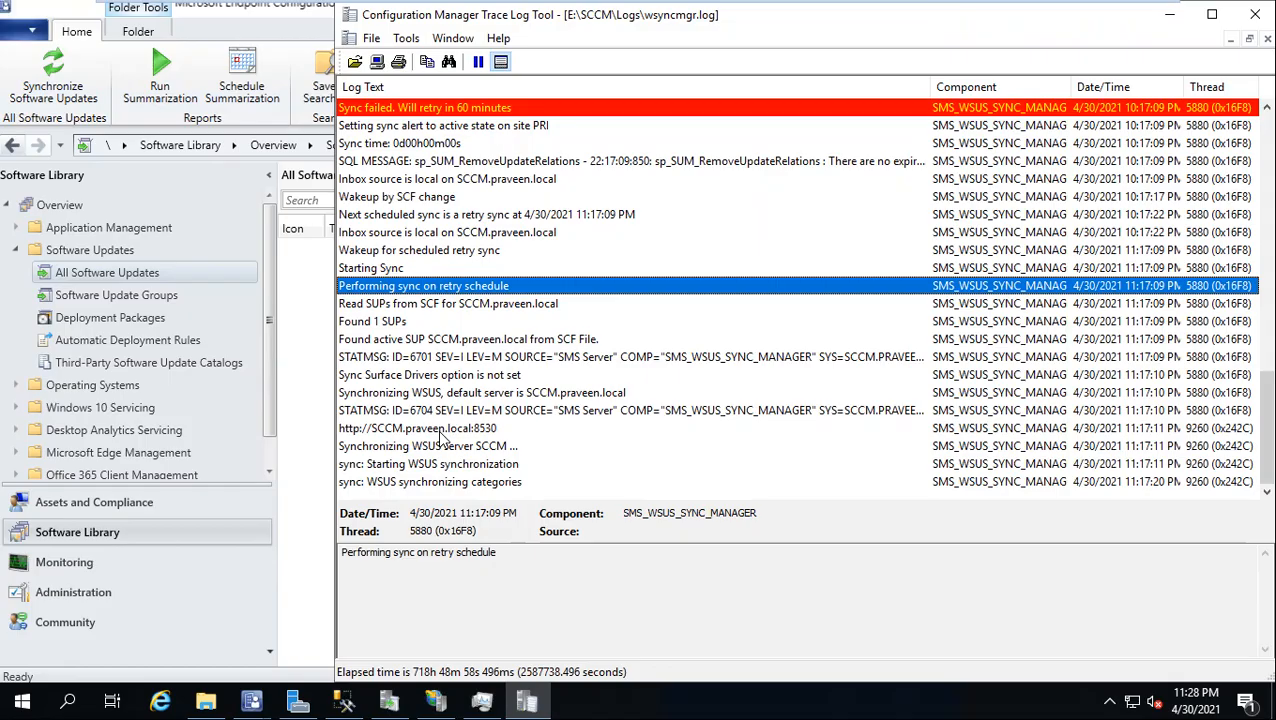
{"action": "left_click", "coordinate": [489, 393]}
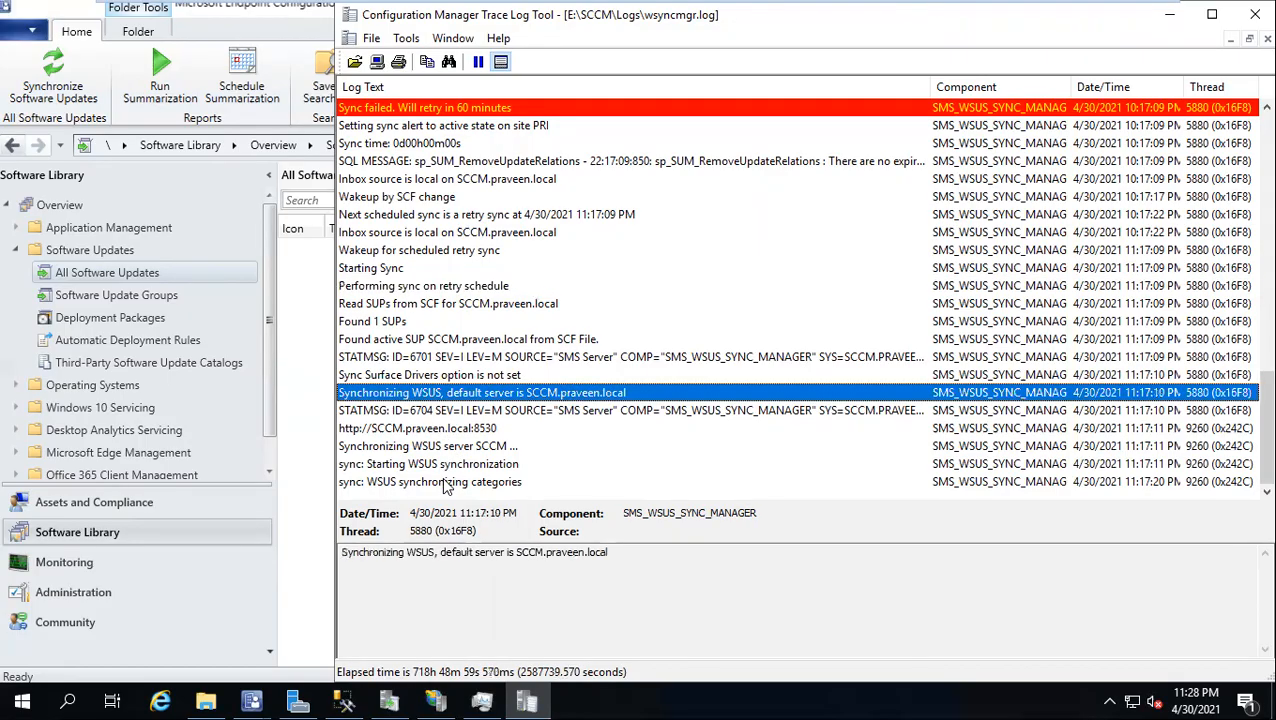
{"action": "left_click", "coordinate": [447, 482]}
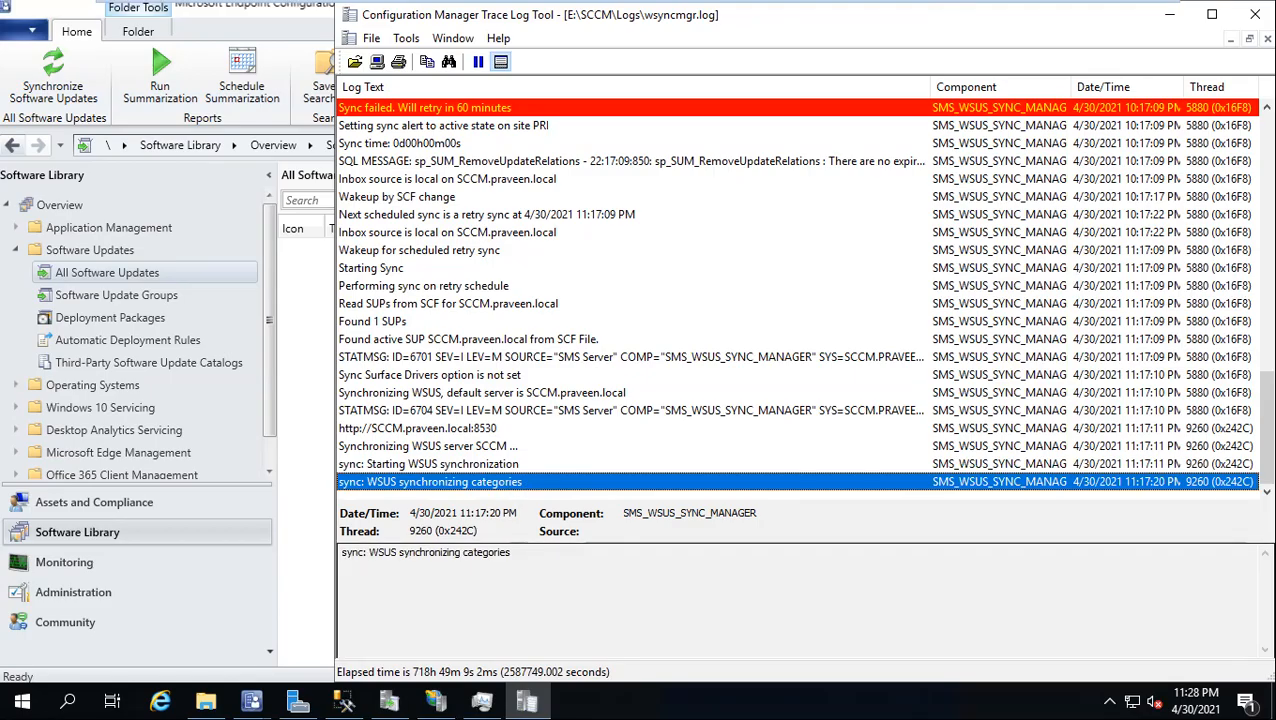
{"action": "left_click", "coordinate": [432, 429]}
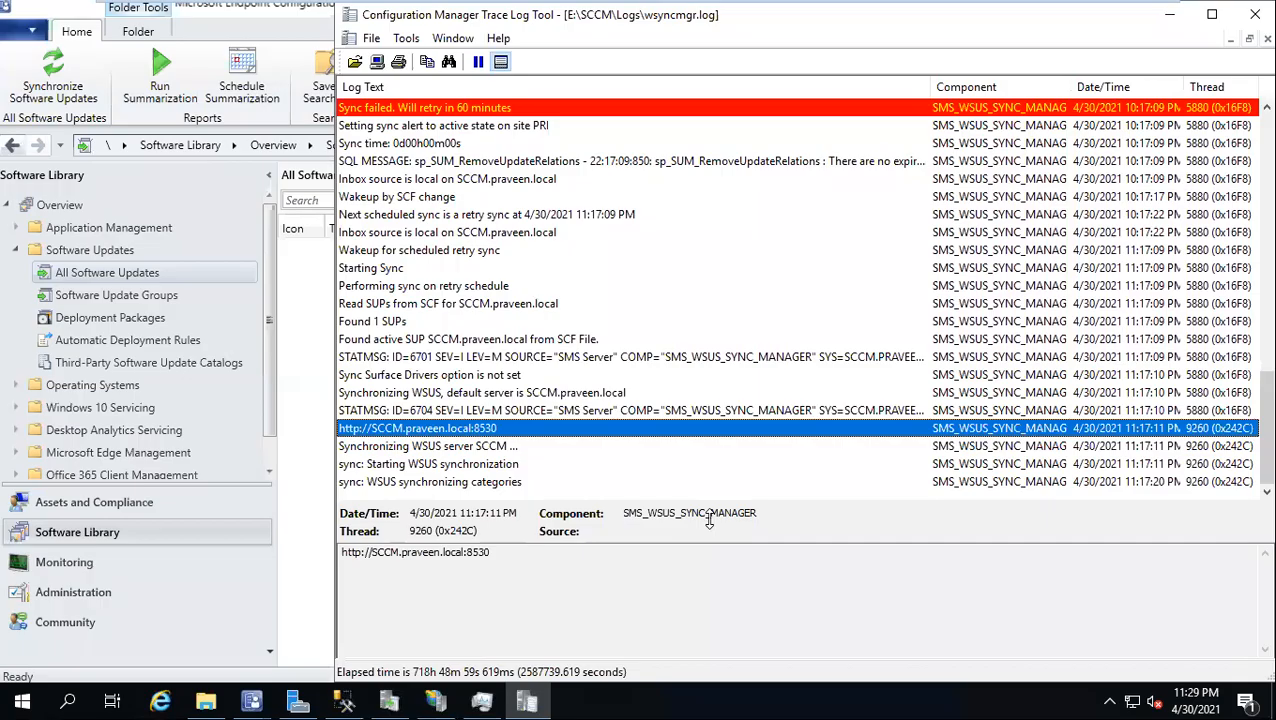
{"action": "left_click", "coordinate": [537, 485]}
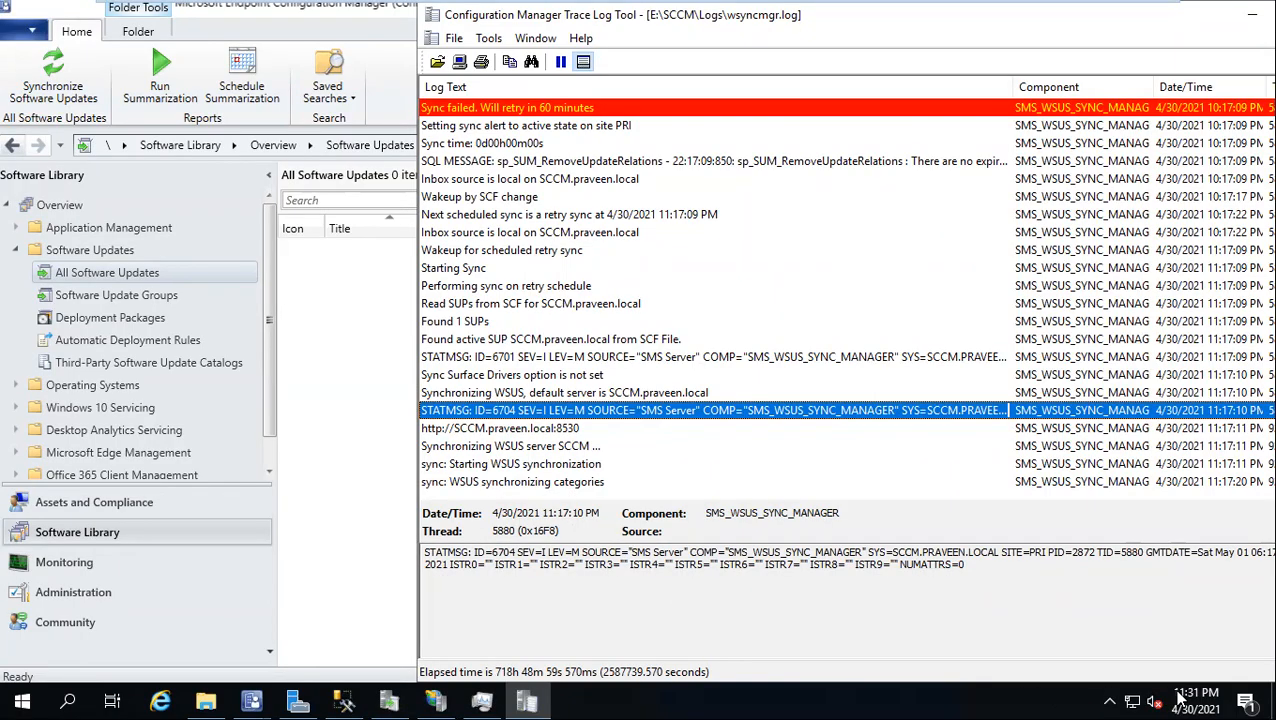
{"action": "mouse_move", "coordinate": [1192, 700]}
{"action": "left_click", "coordinate": [568, 399]}
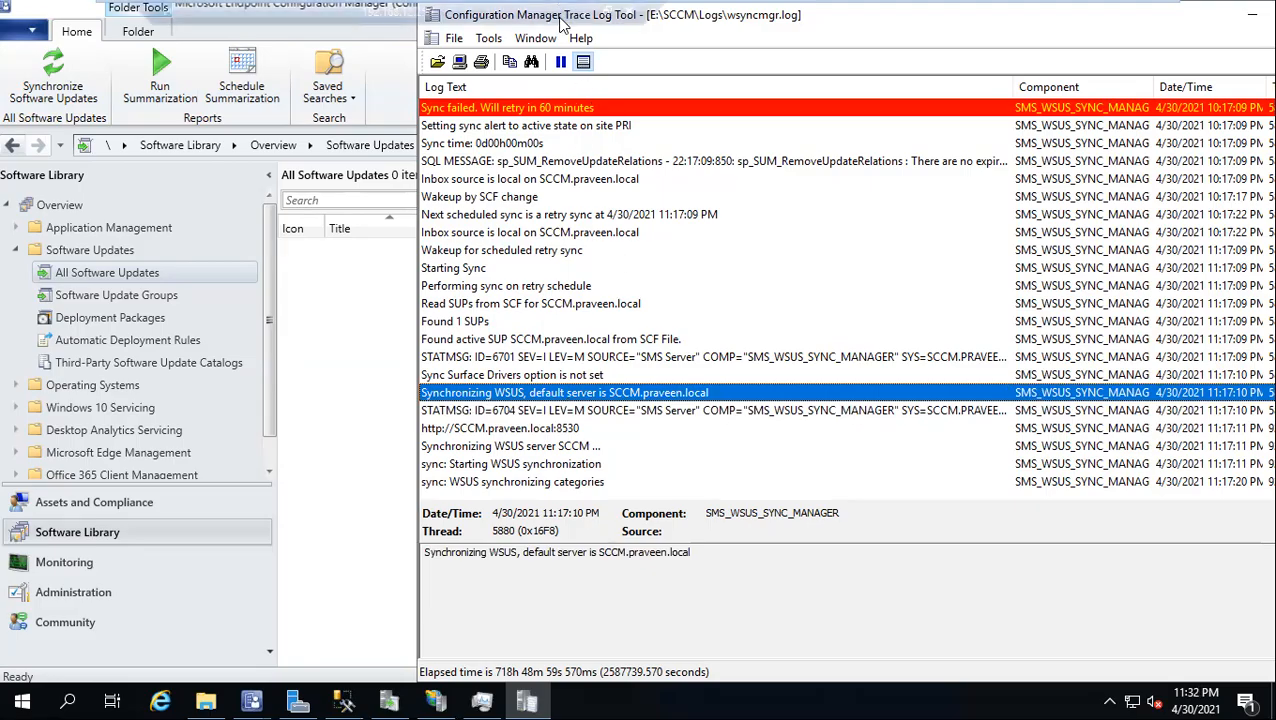
Maximize the wsyncmgr.log window and examine the newest entries on SMS database and category synchronization.
{"action": "left_click_drag", "start_coordinate": [810, 28], "coordinate": [603, 55]}
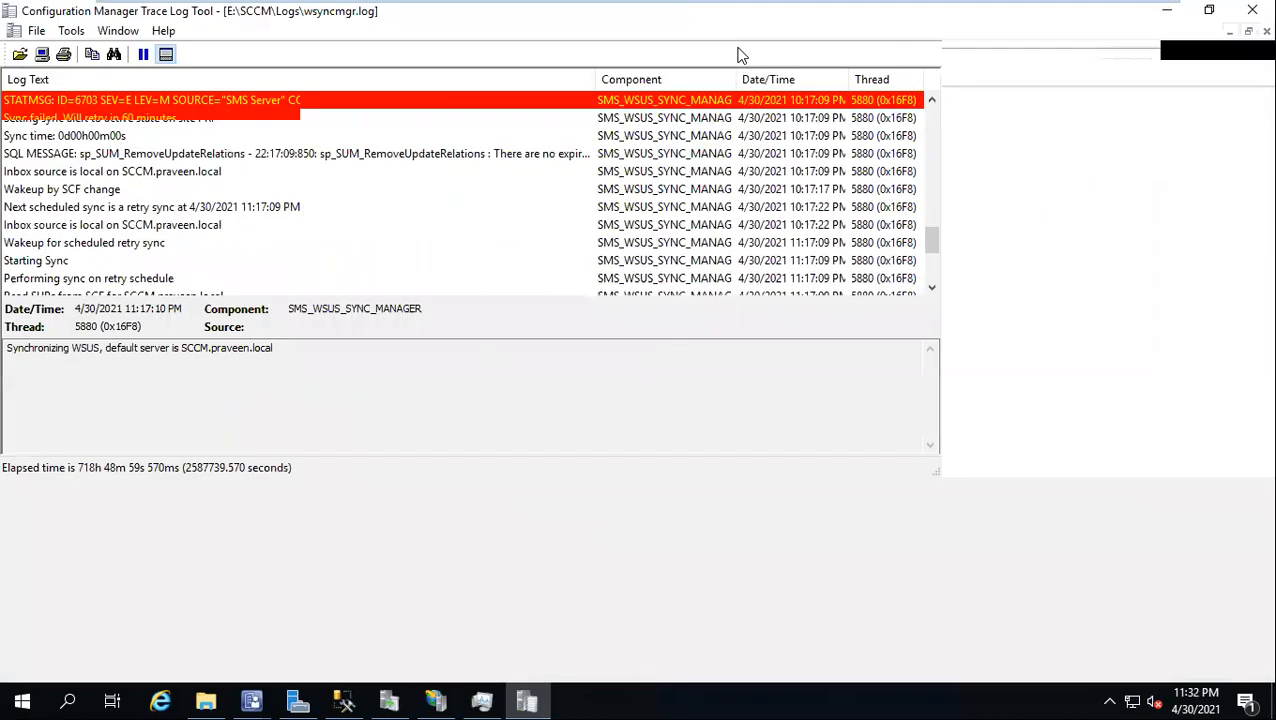
{"action": "double_click", "coordinate": [740, 48]}
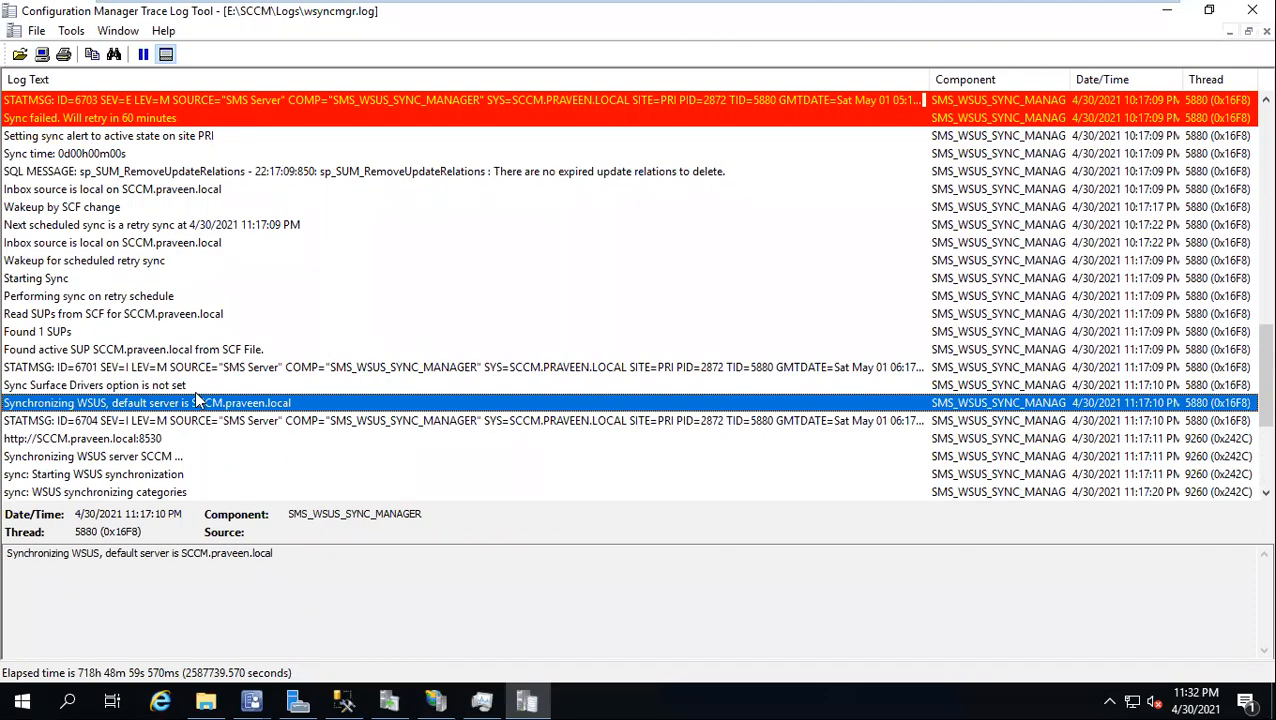
{"action": "scroll", "coordinate": [198, 400], "scroll_direction": "down", "scroll_amount": 4}
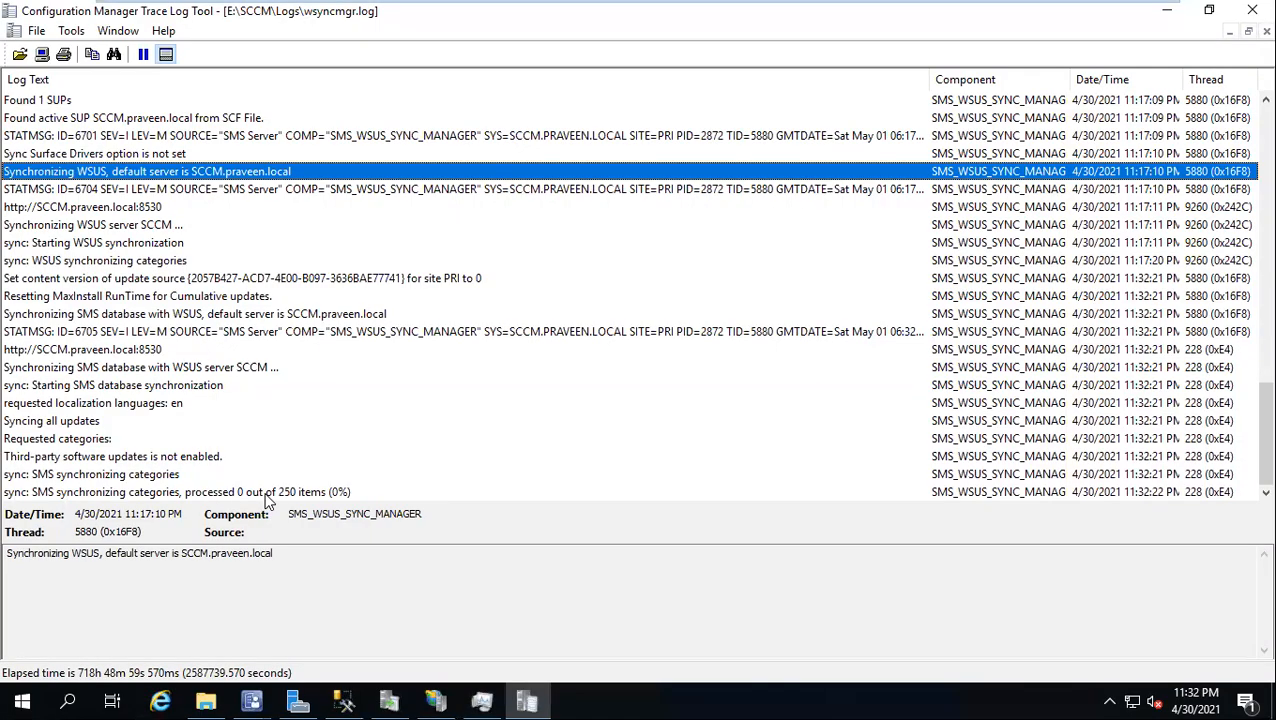
{"action": "scroll", "coordinate": [208, 266], "scroll_direction": "up", "scroll_amount": 1}
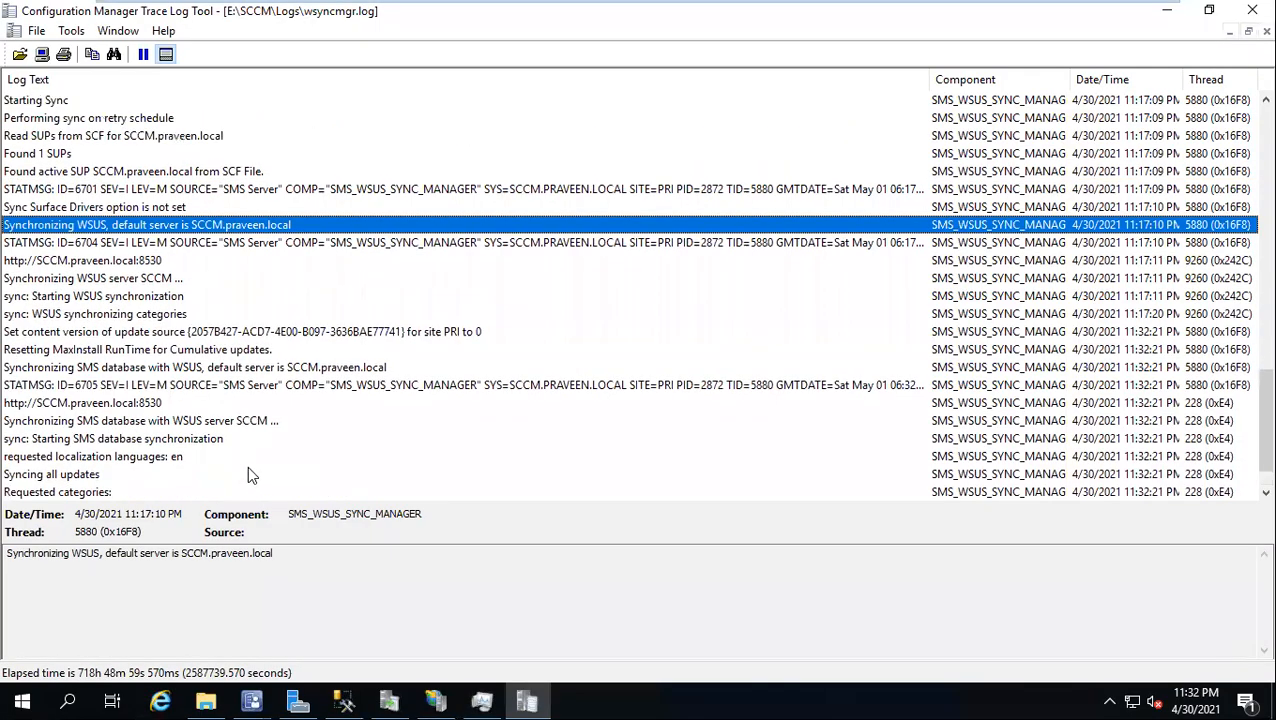
{"action": "scroll", "coordinate": [291, 358], "scroll_direction": "down", "scroll_amount": 1}
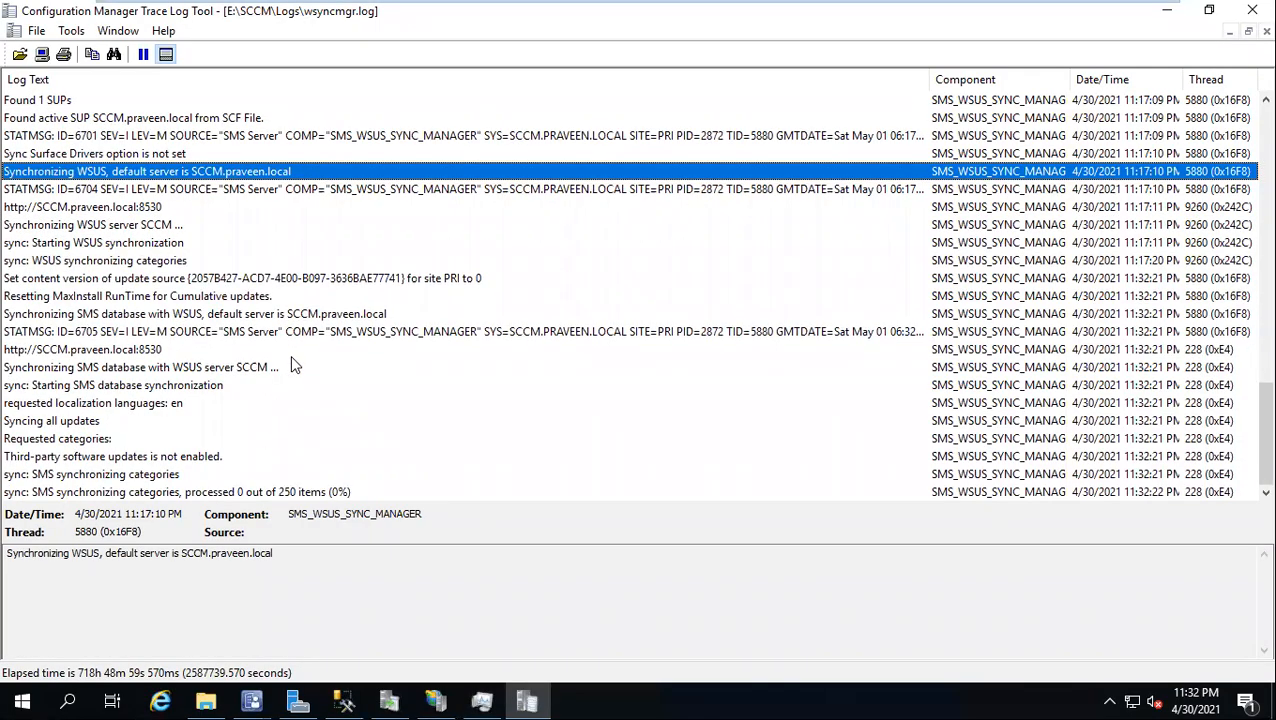
{"action": "left_click", "coordinate": [307, 492]}
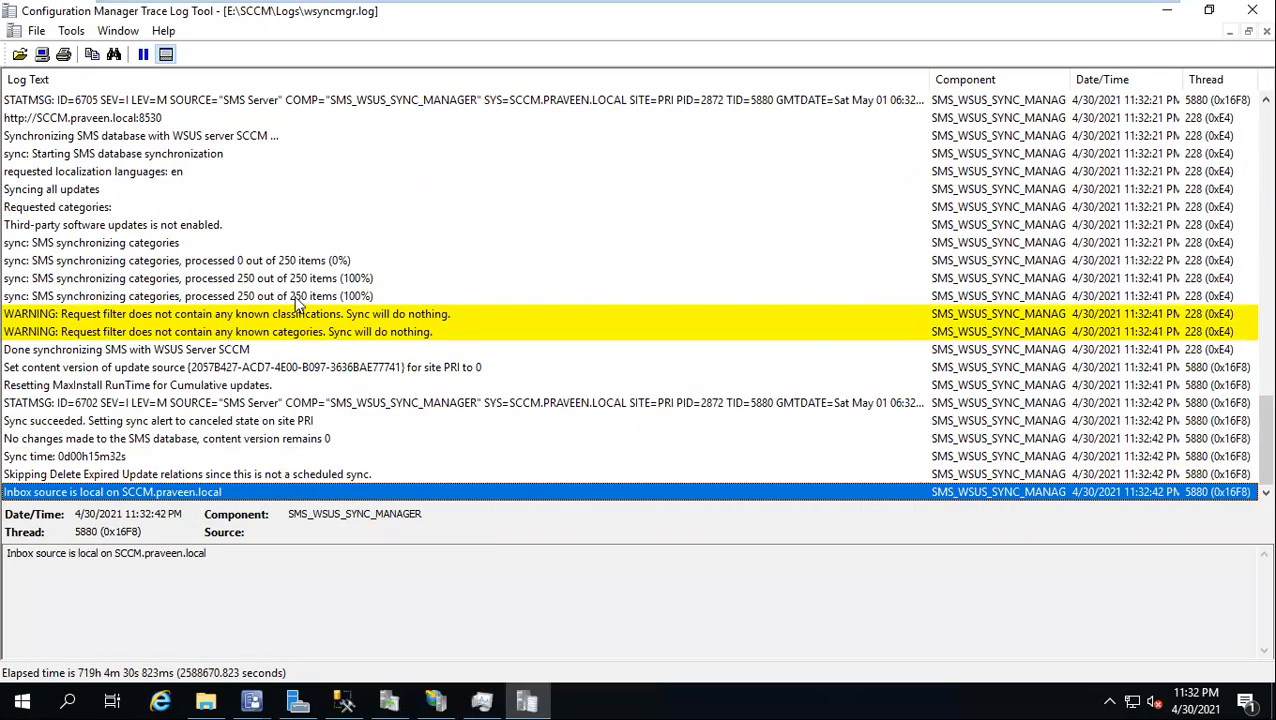
Trace the sync state codes through wsyncmgr.log by inspecting status messages 6701, 6704, 6705 and 6702 in order.
{"action": "scroll", "coordinate": [297, 305], "scroll_direction": "up", "scroll_amount": 6}
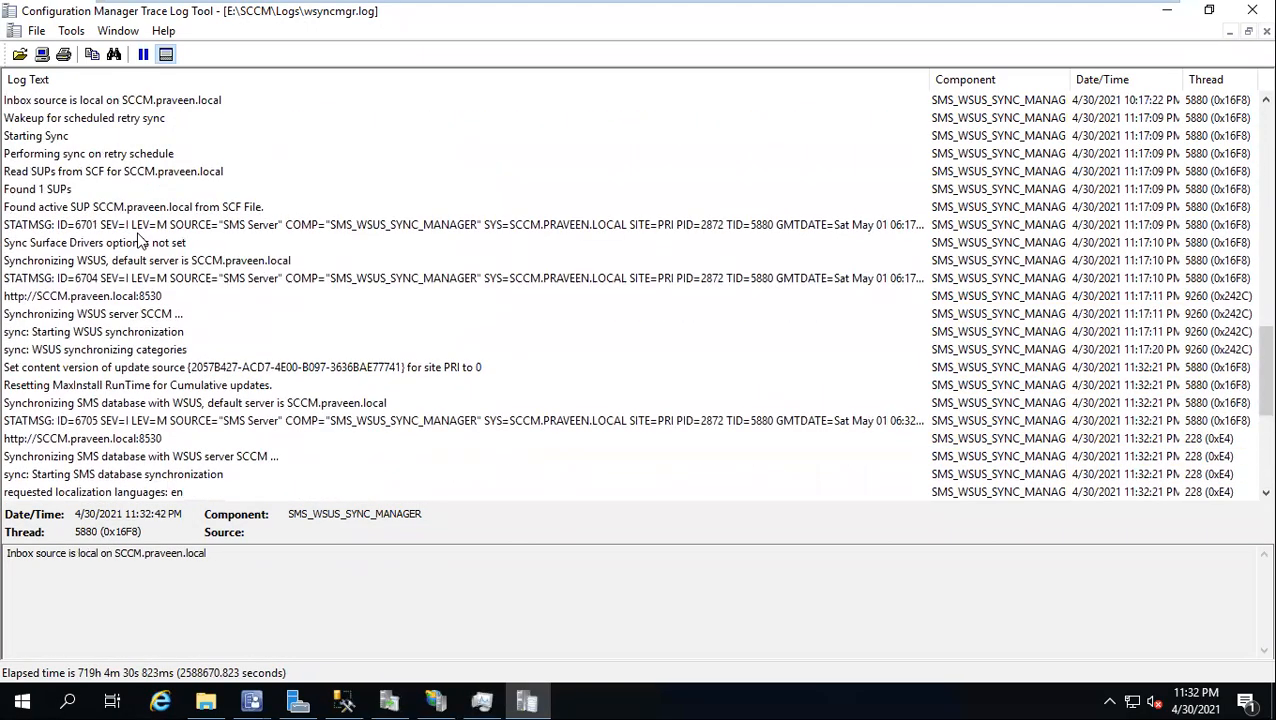
{"action": "left_click", "coordinate": [93, 226]}
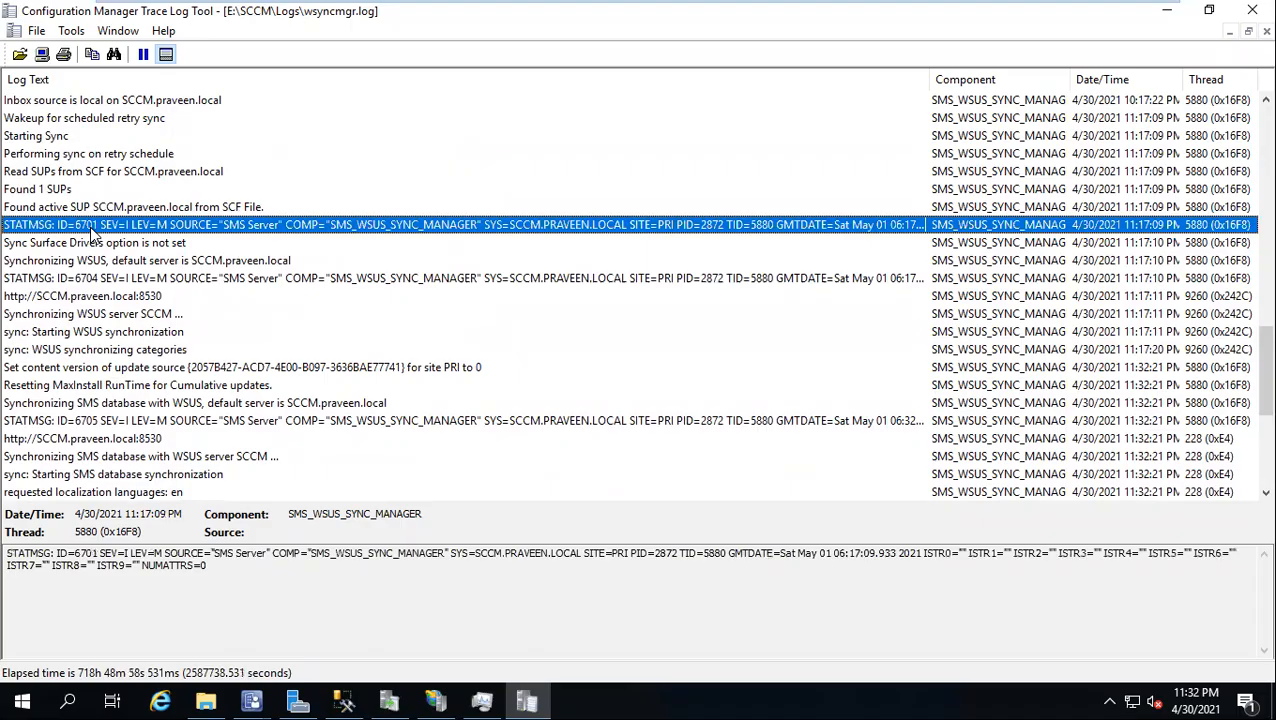
{"action": "left_click", "coordinate": [98, 279]}
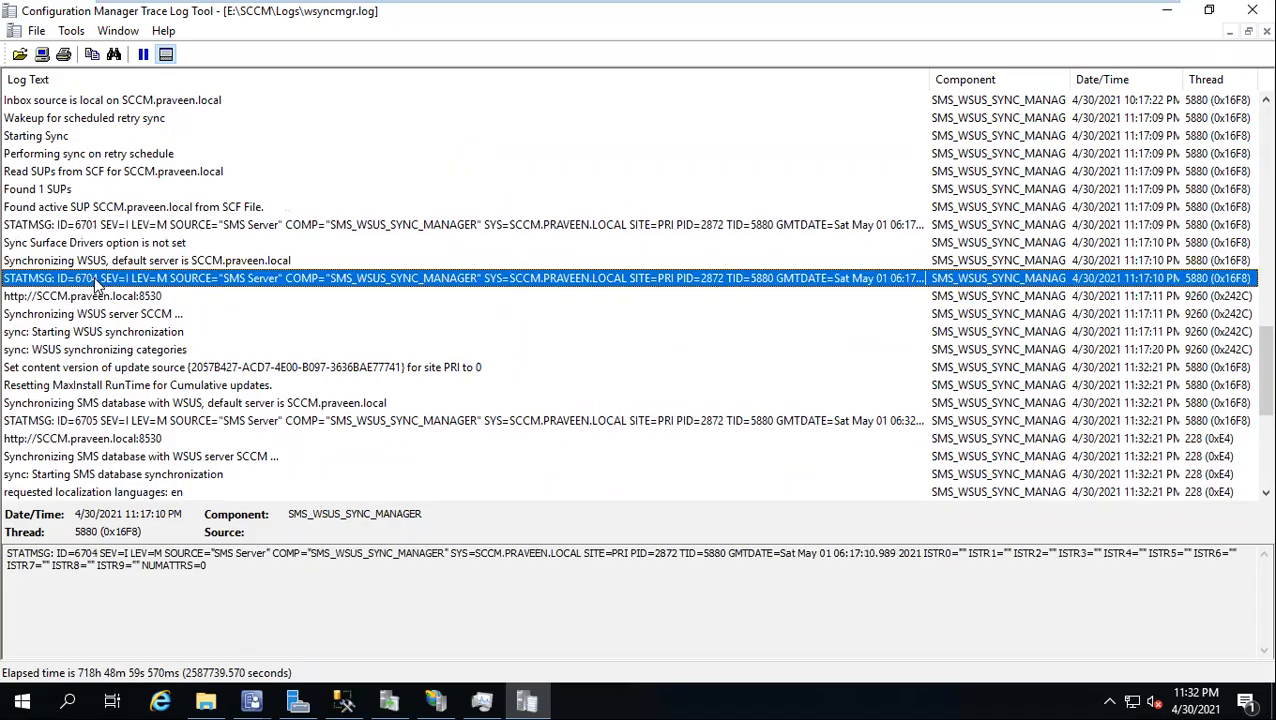
{"action": "left_click", "coordinate": [105, 422]}
{"action": "scroll", "coordinate": [127, 420], "scroll_direction": "down", "scroll_amount": 3}
{"action": "scroll", "coordinate": [127, 420], "scroll_direction": "down", "scroll_amount": 3}
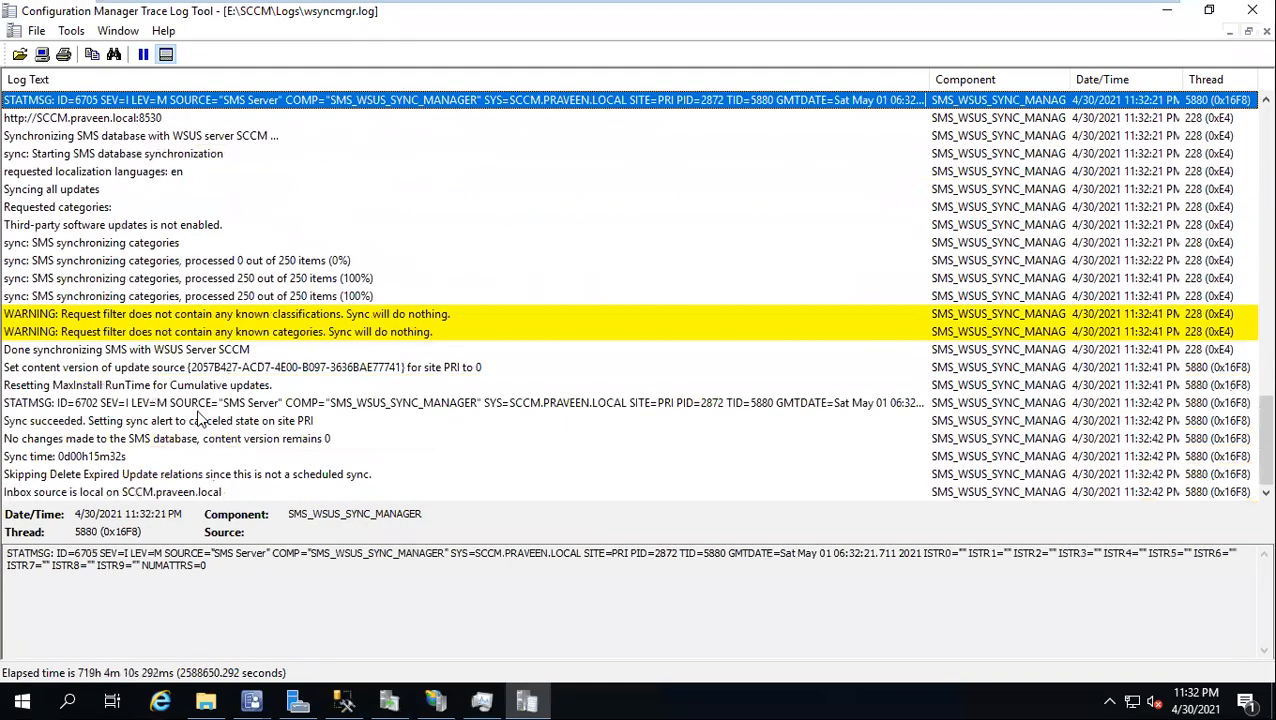
{"action": "left_click", "coordinate": [111, 406]}
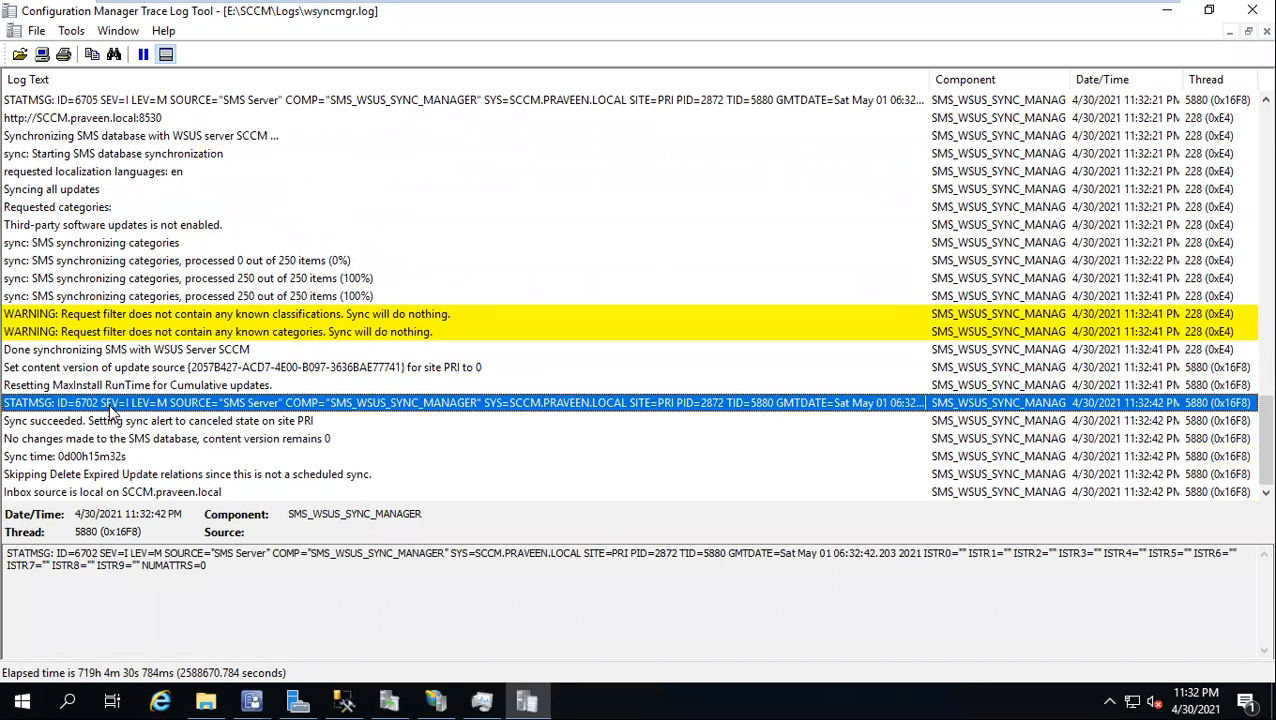
Compare the sync time entry with the last category progress entry and the 6702 status message in wsyncmgr.log.
{"action": "left_click", "coordinate": [108, 458]}
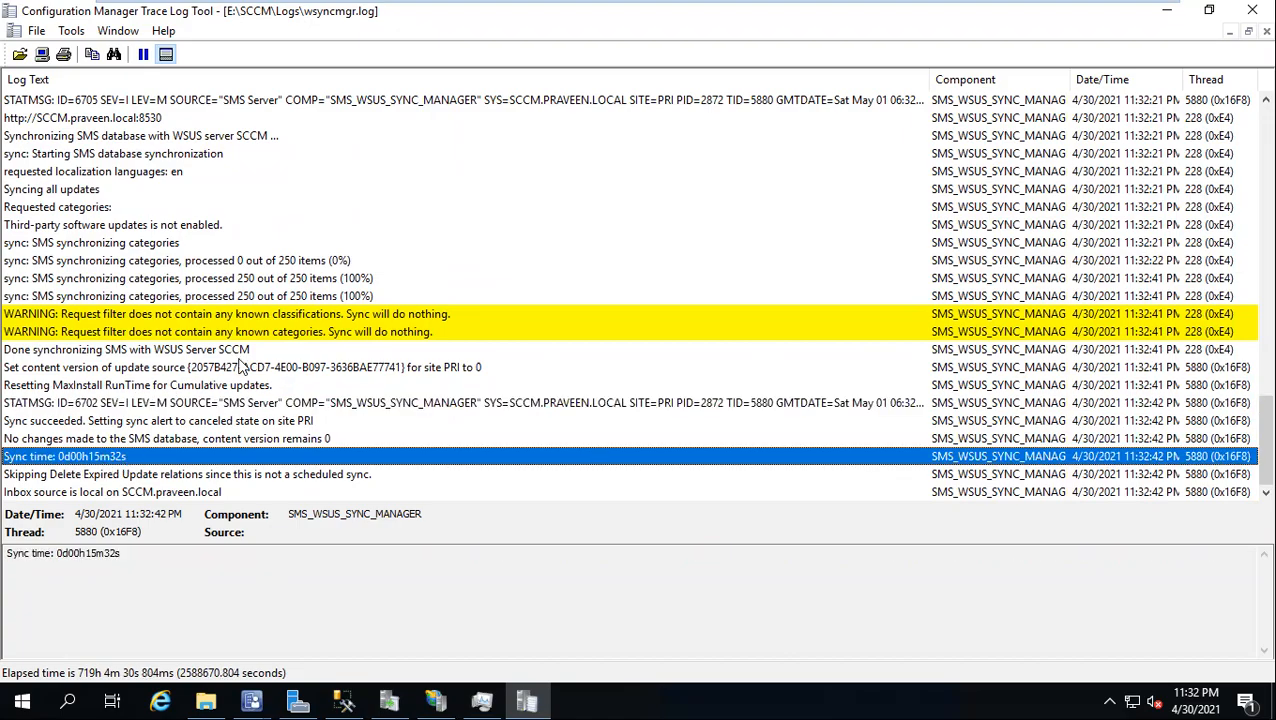
{"action": "left_click", "coordinate": [316, 296]}
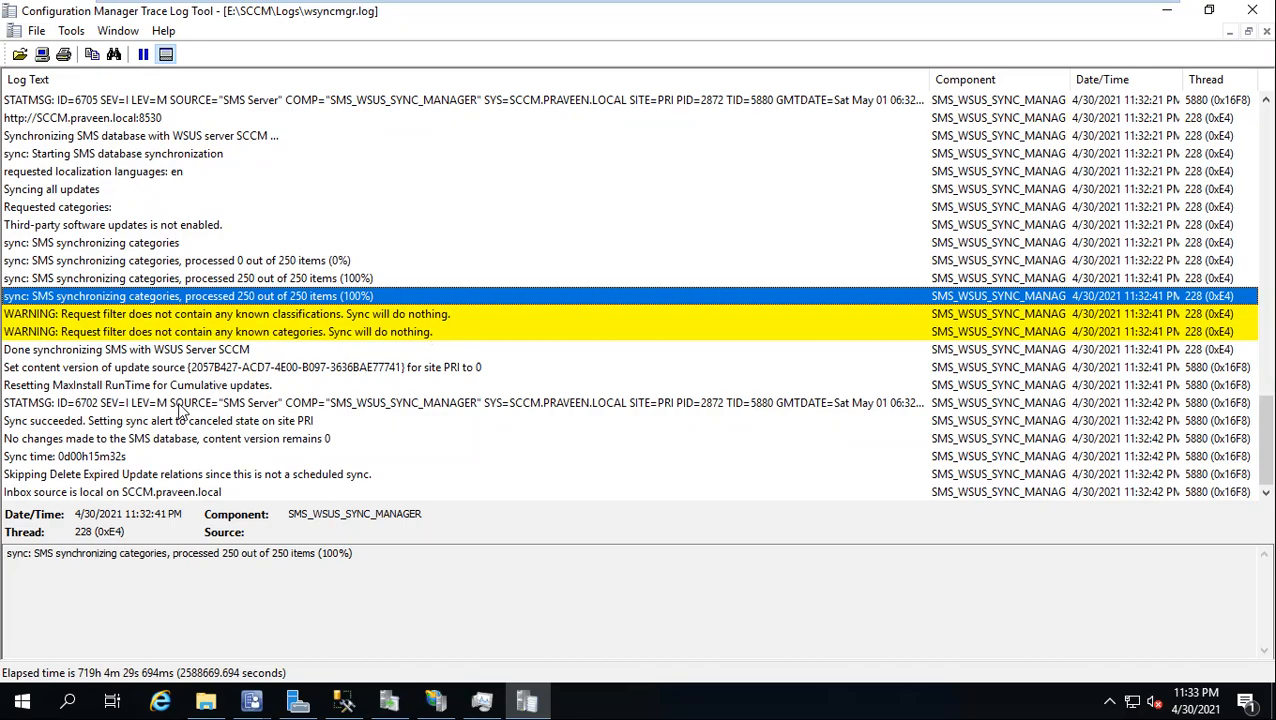
{"action": "left_click", "coordinate": [120, 456]}
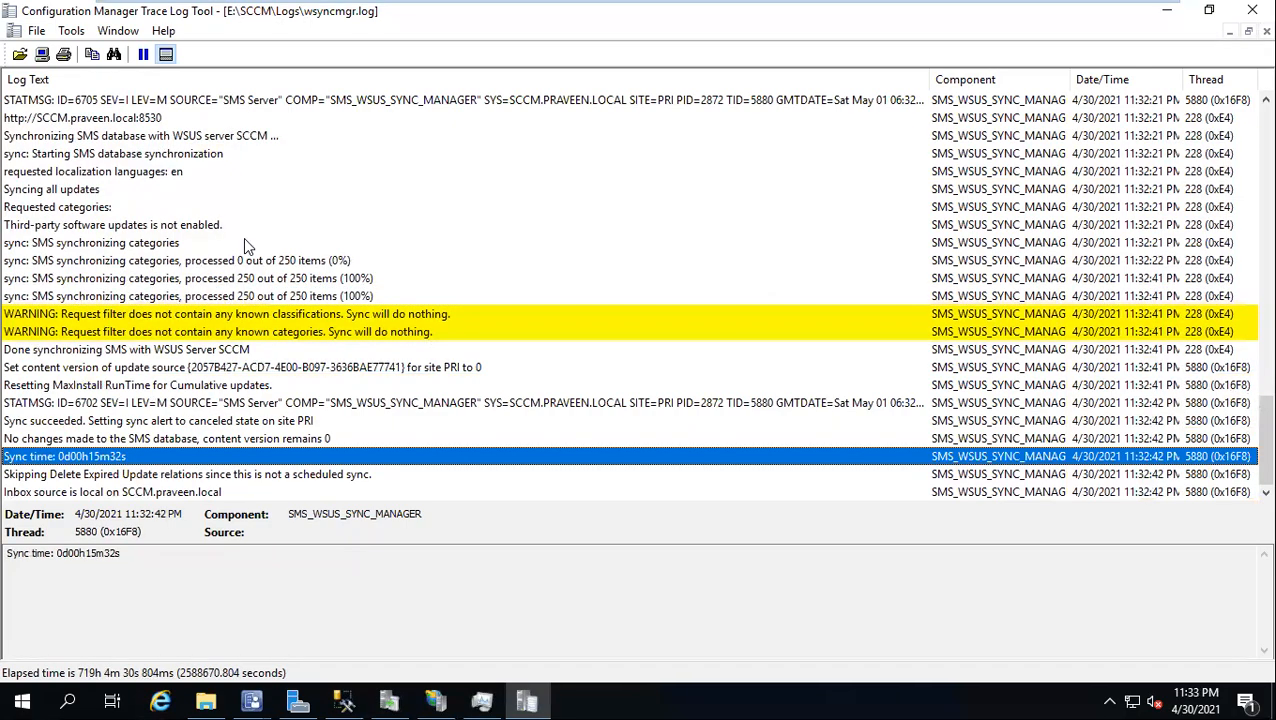
{"action": "left_click", "coordinate": [283, 301]}
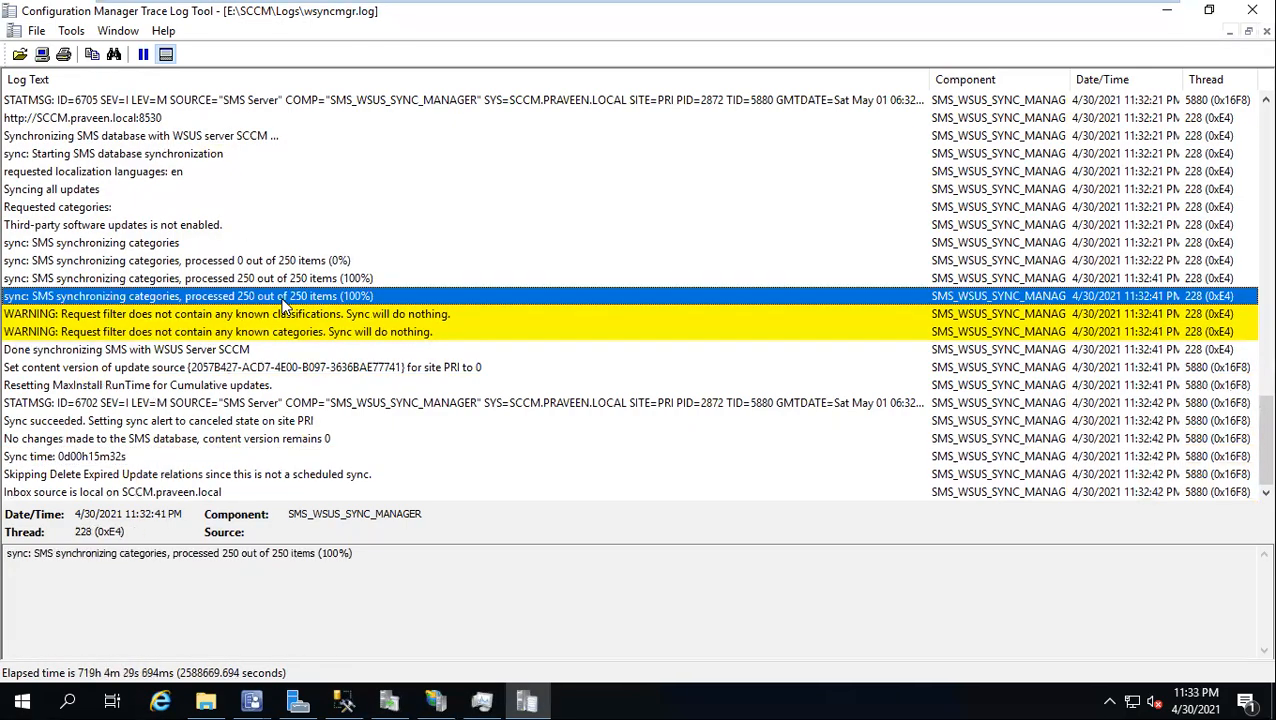
{"action": "left_click", "coordinate": [131, 403]}
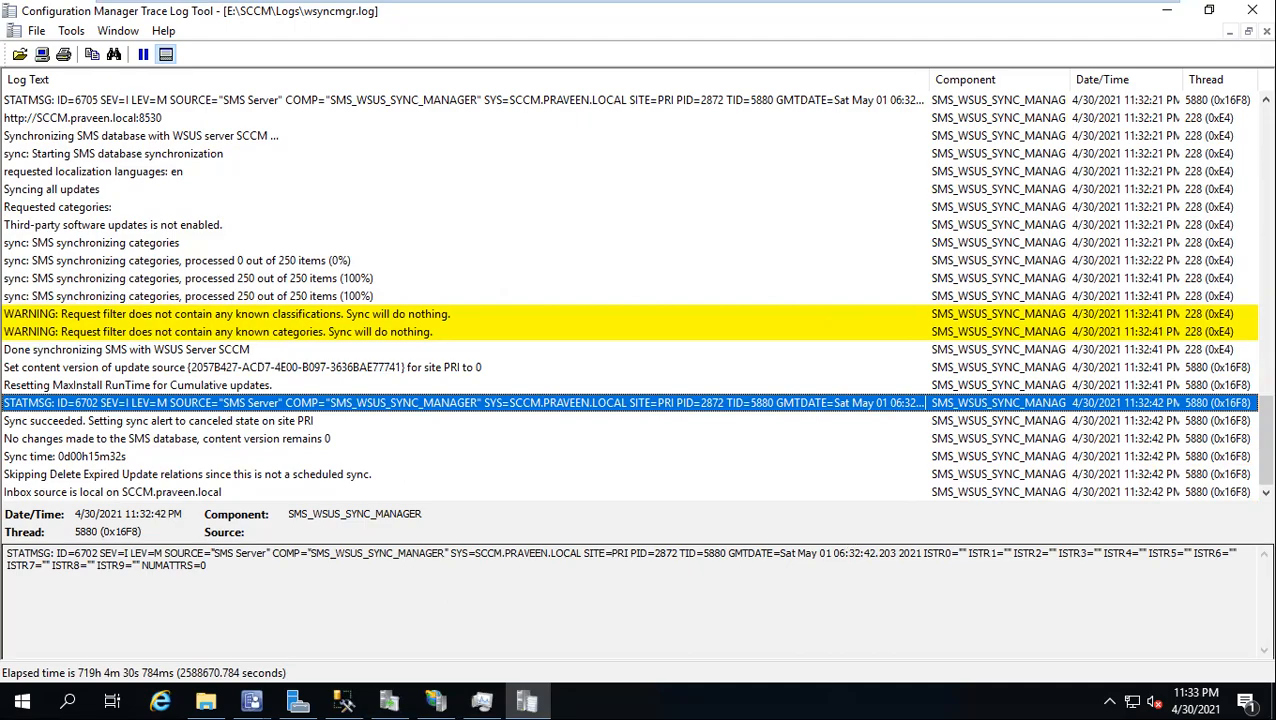
Bring back the open Software Update Point Component Properties dialog and dismiss it without saving.
{"action": "left_click", "coordinate": [251, 701]}
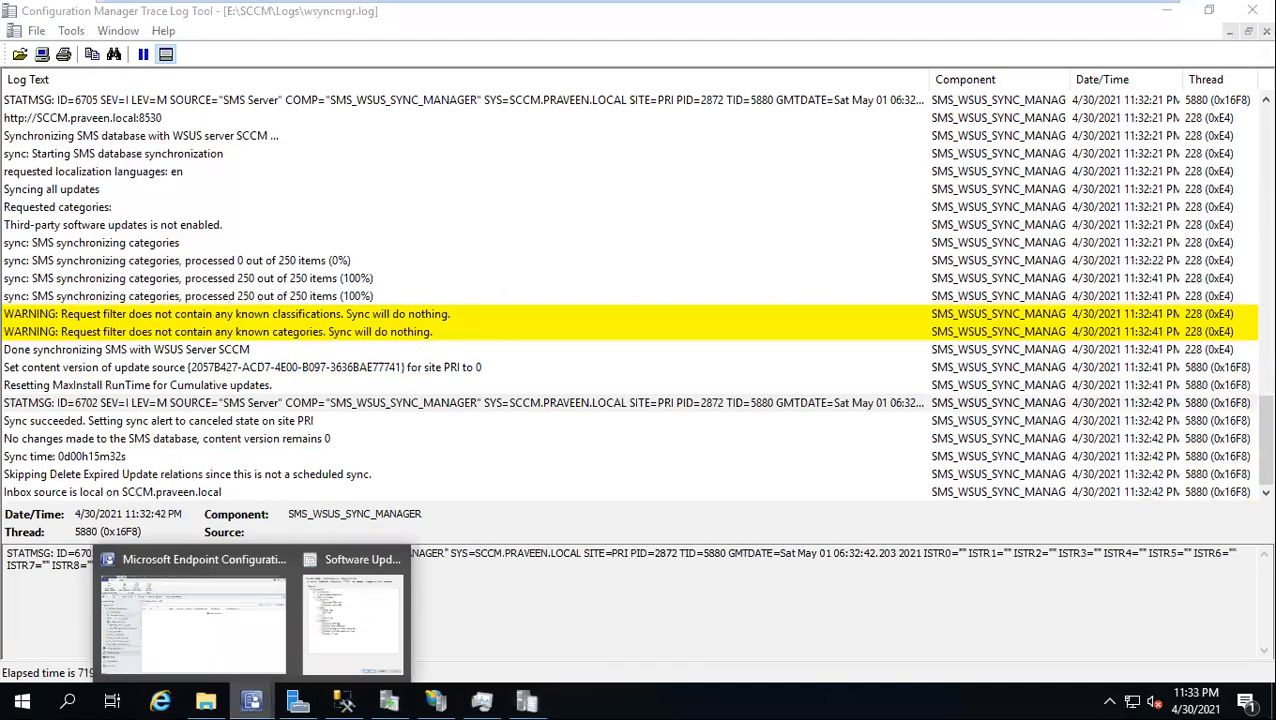
{"action": "left_click", "coordinate": [309, 643]}
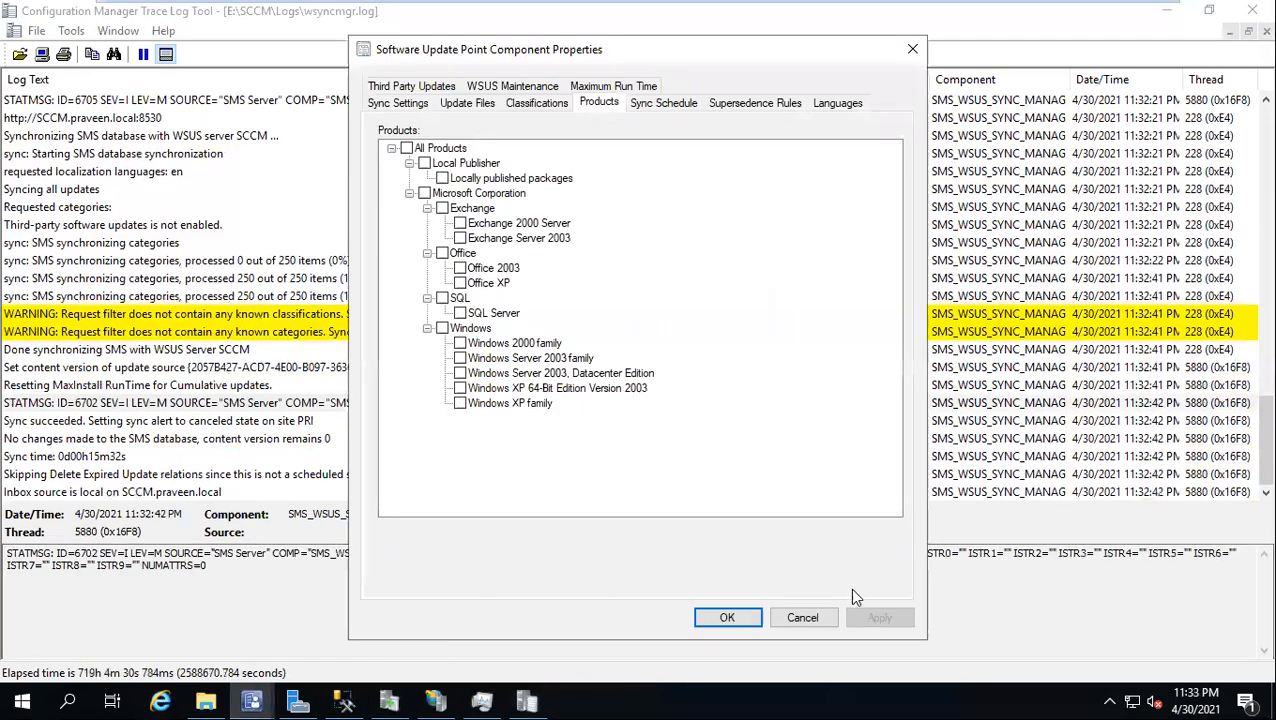
{"action": "left_click", "coordinate": [803, 618]}
Reopen the primary site's Software Update Point component properties in the Configuration Manager console and view the reloaded Products list.
{"action": "left_click", "coordinate": [251, 701]}
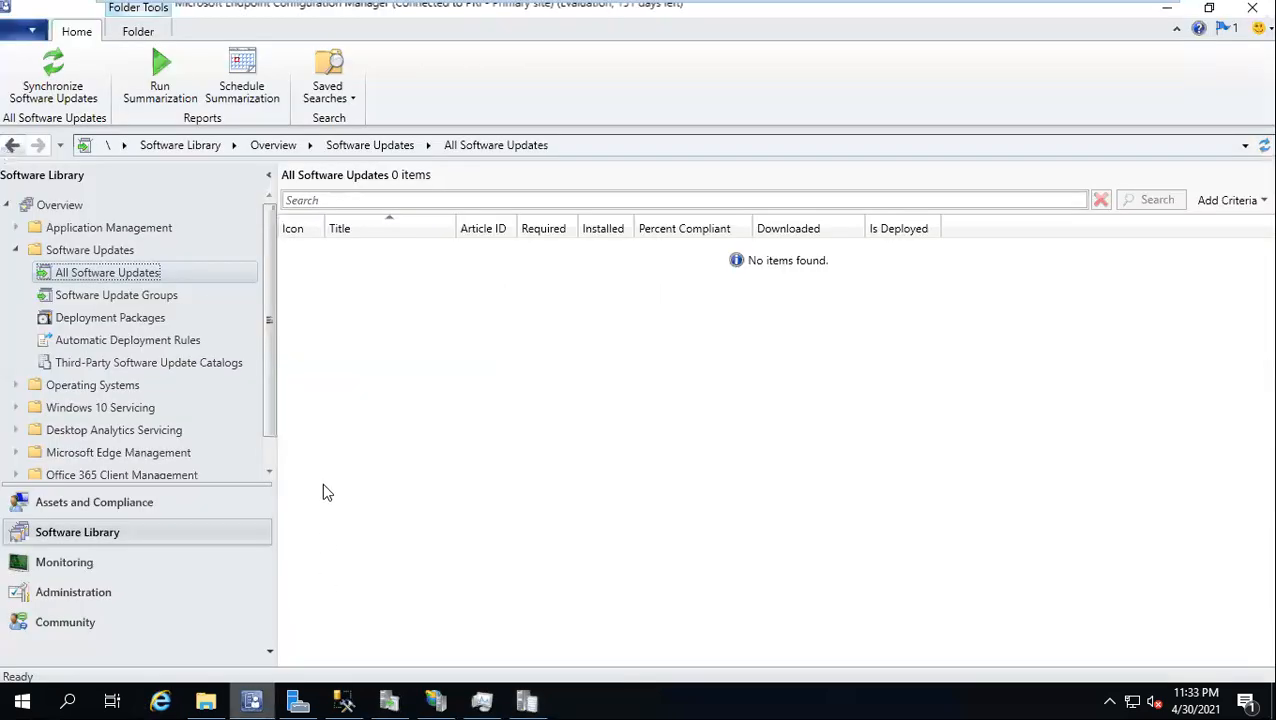
{"action": "left_click", "coordinate": [65, 594]}
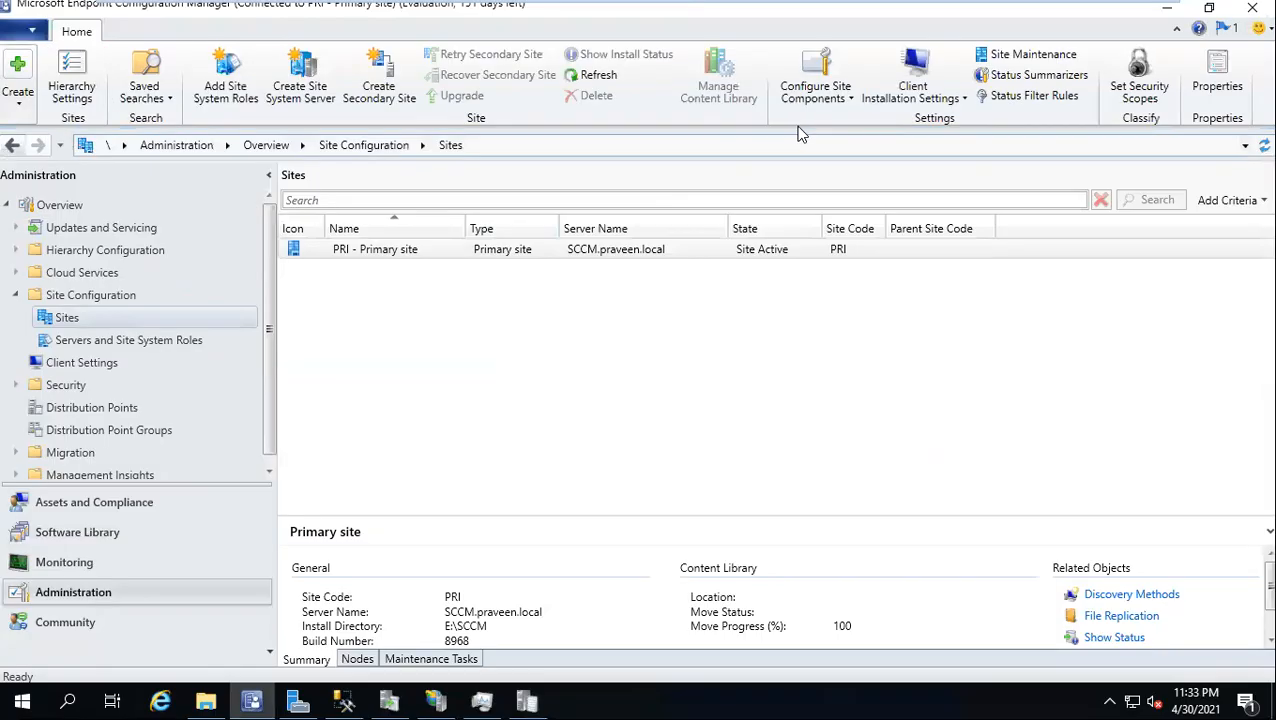
{"action": "left_click", "coordinate": [848, 94]}
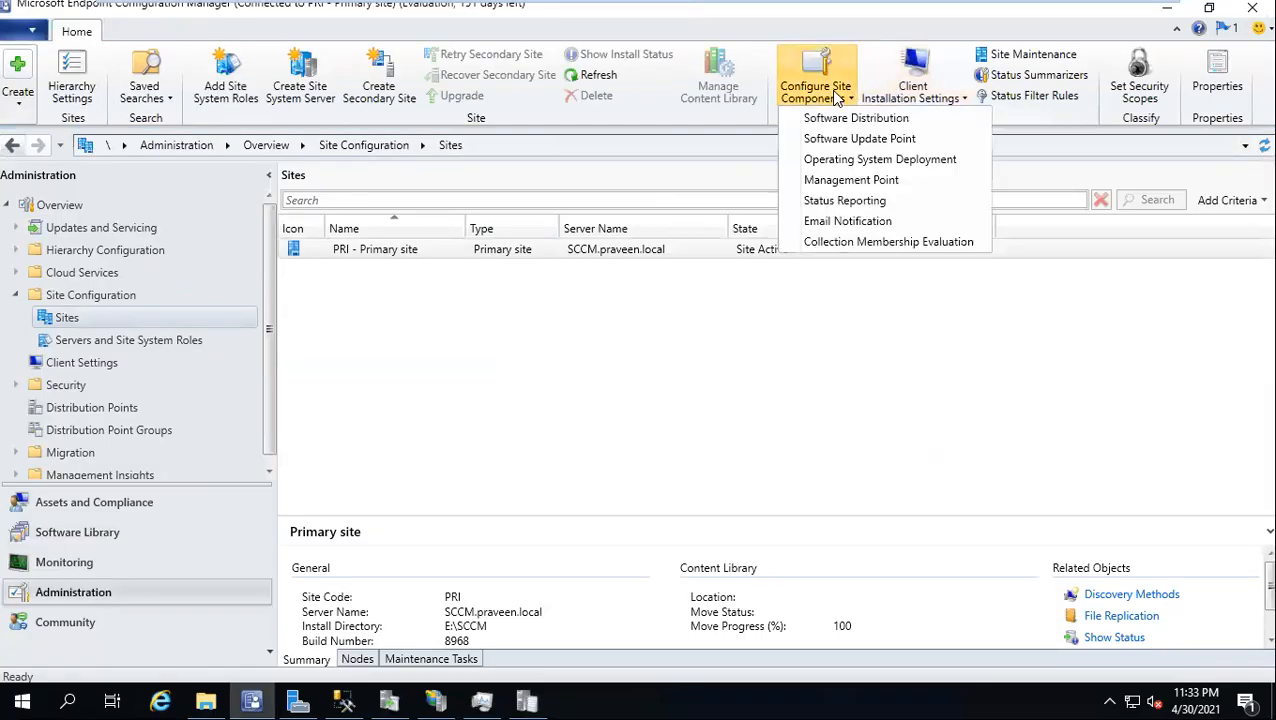
{"action": "left_click", "coordinate": [858, 139]}
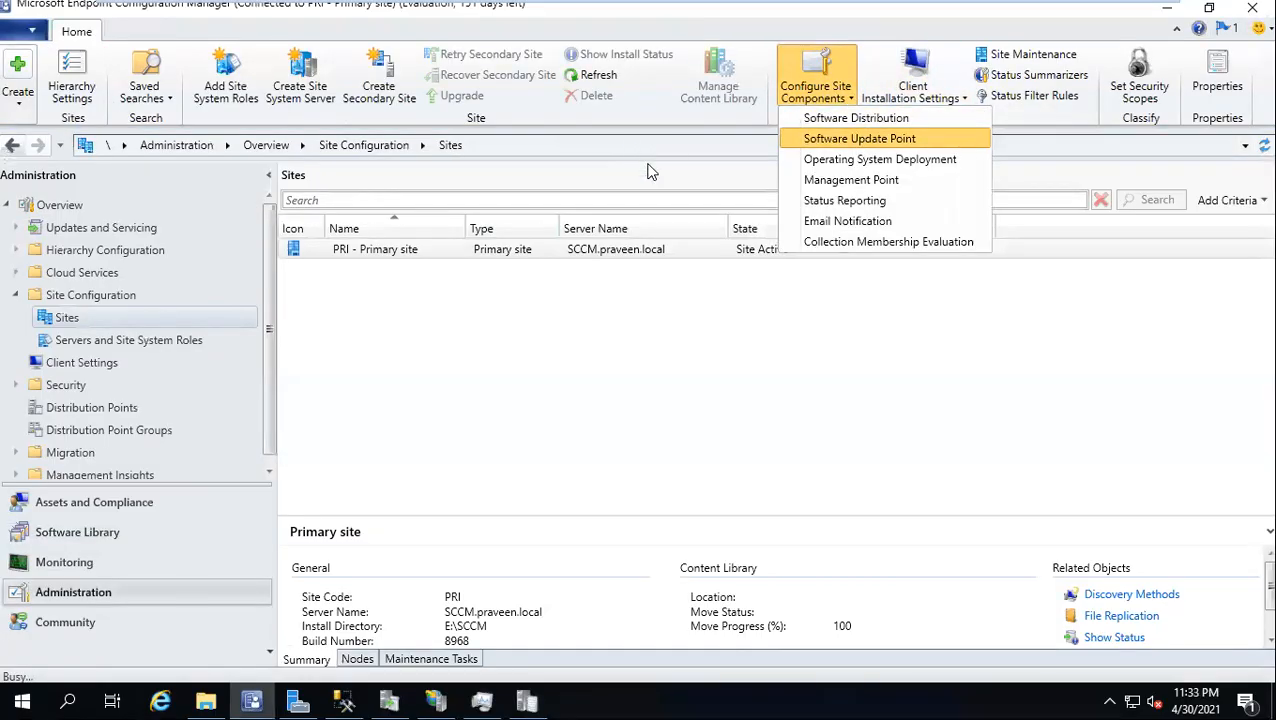
{"action": "left_click", "coordinate": [599, 104]}
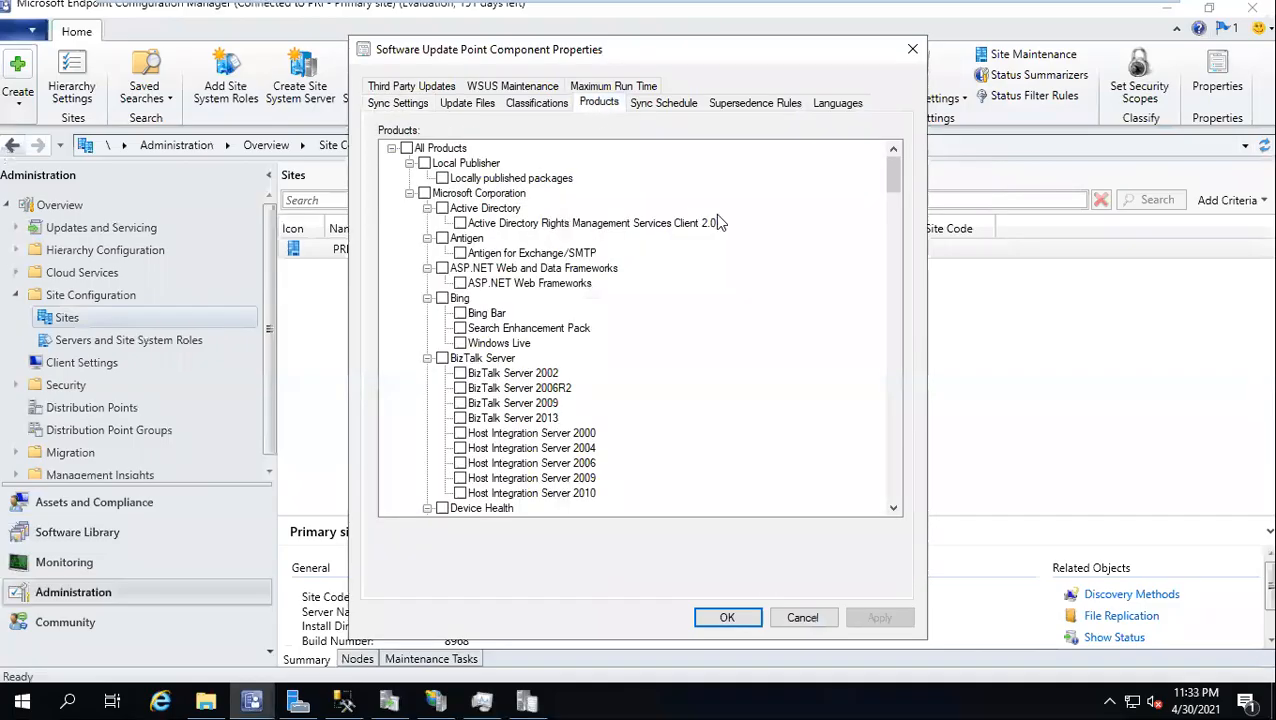
Look through the Products list for the Windows and Windows Server entries, and close the Software Update Point properties without saving.
{"action": "left_click_drag", "start_coordinate": [890, 168], "coordinate": [895, 294]}
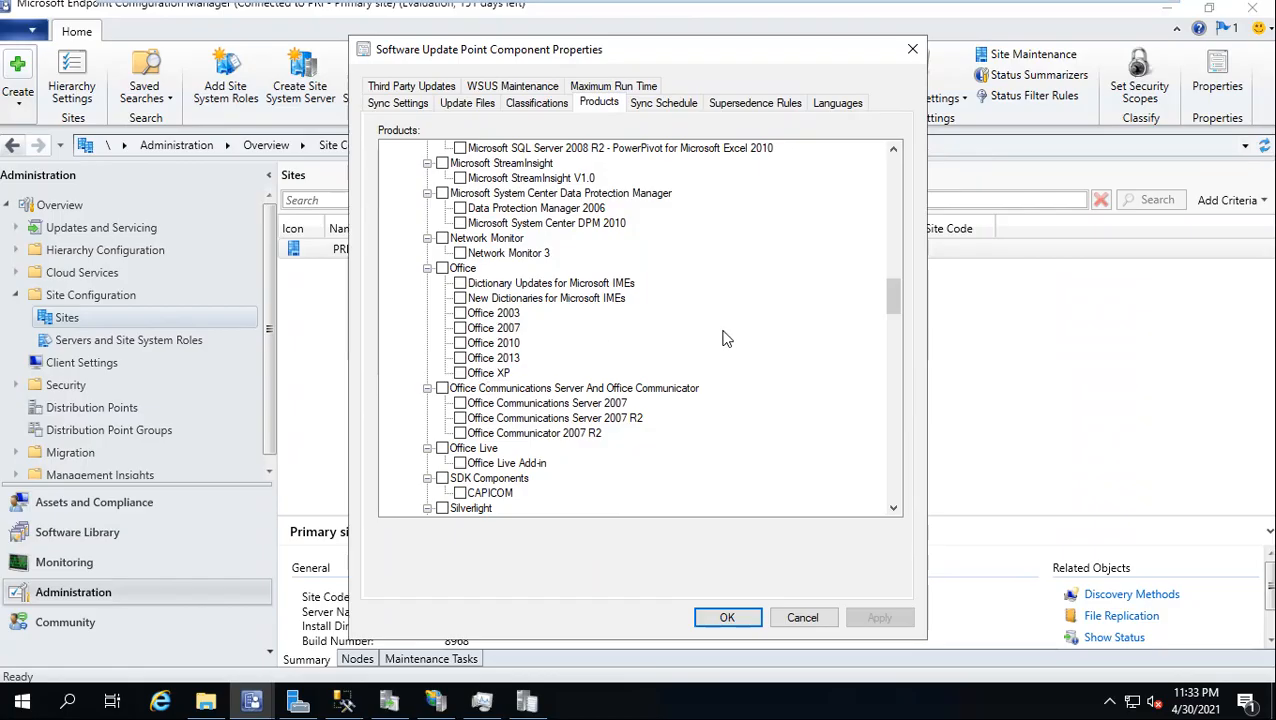
{"action": "left_click_drag", "start_coordinate": [895, 318], "coordinate": [885, 411]}
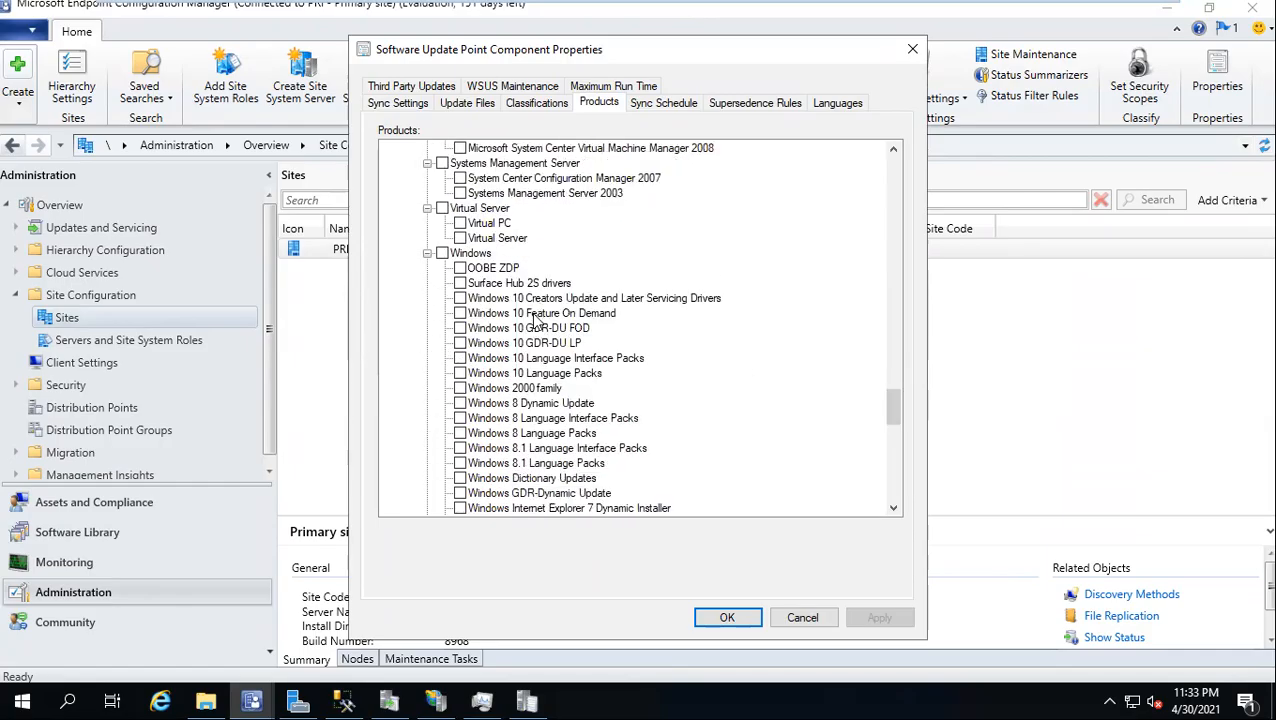
{"action": "scroll", "coordinate": [551, 396], "scroll_direction": "down", "scroll_amount": 3}
{"action": "scroll", "coordinate": [551, 396], "scroll_direction": "down", "scroll_amount": 3}
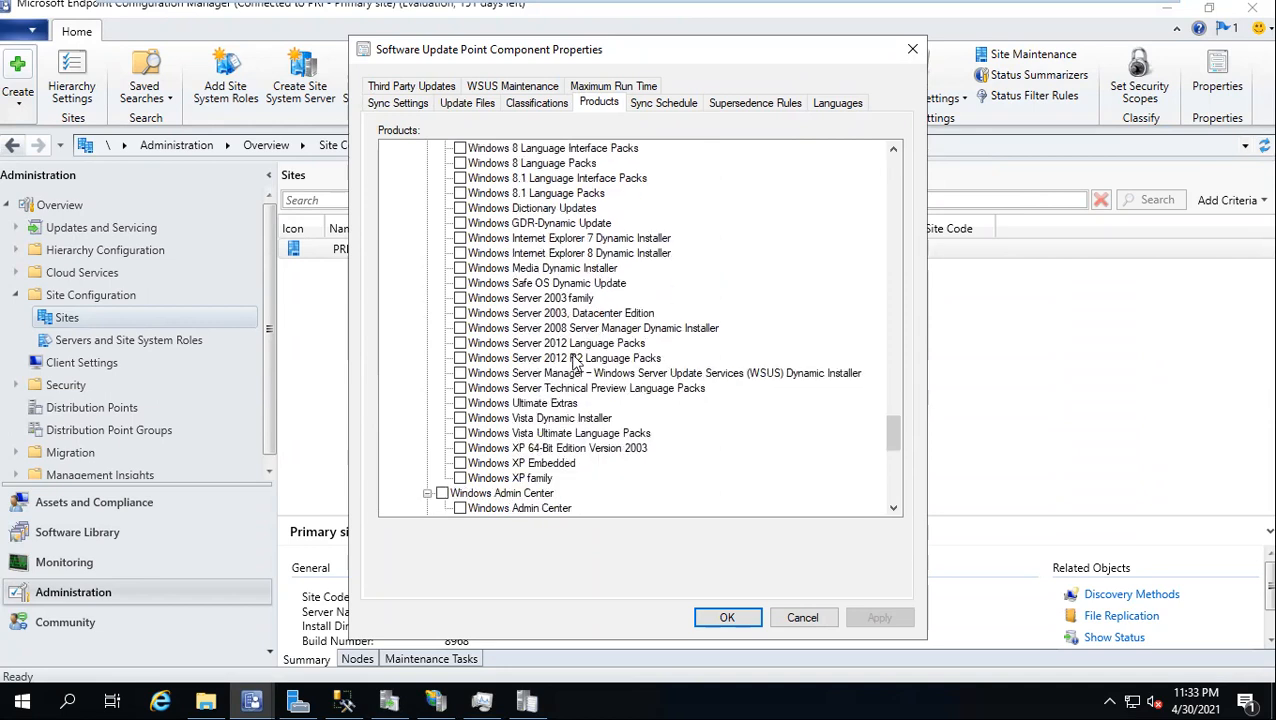
{"action": "scroll", "coordinate": [563, 440], "scroll_direction": "up", "scroll_amount": 5}
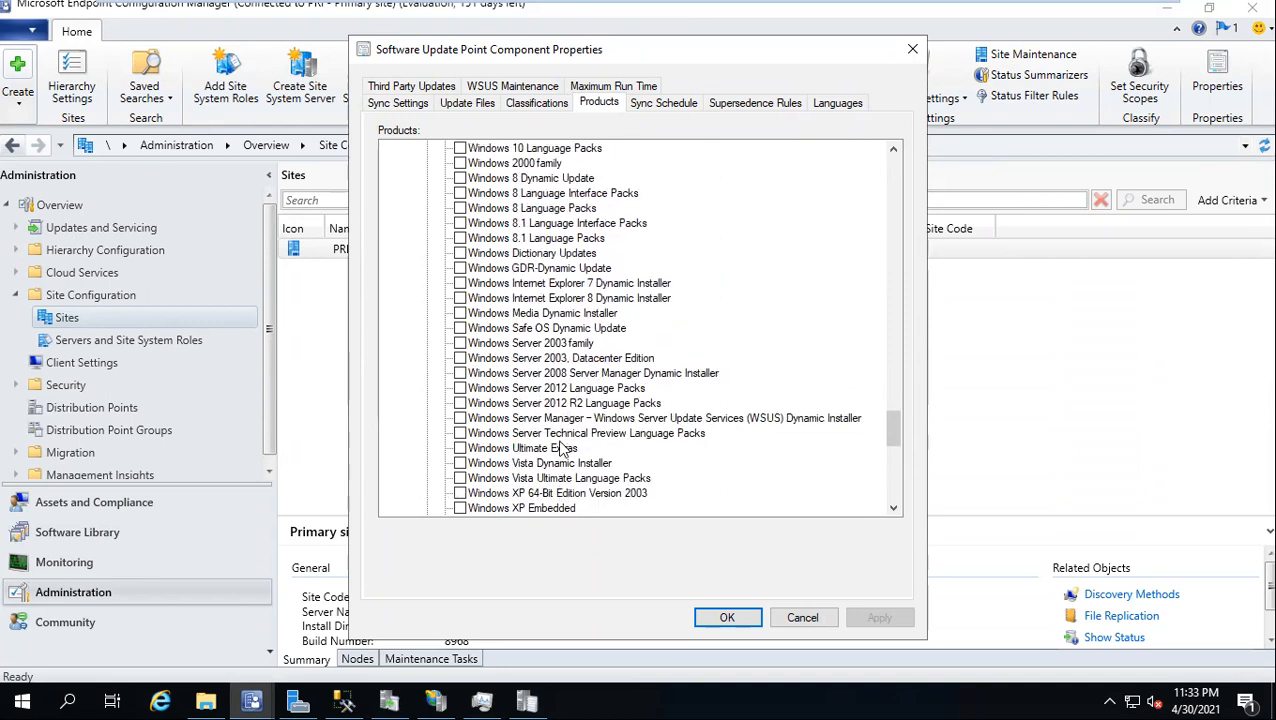
{"action": "scroll", "coordinate": [575, 345], "scroll_direction": "down", "scroll_amount": 6}
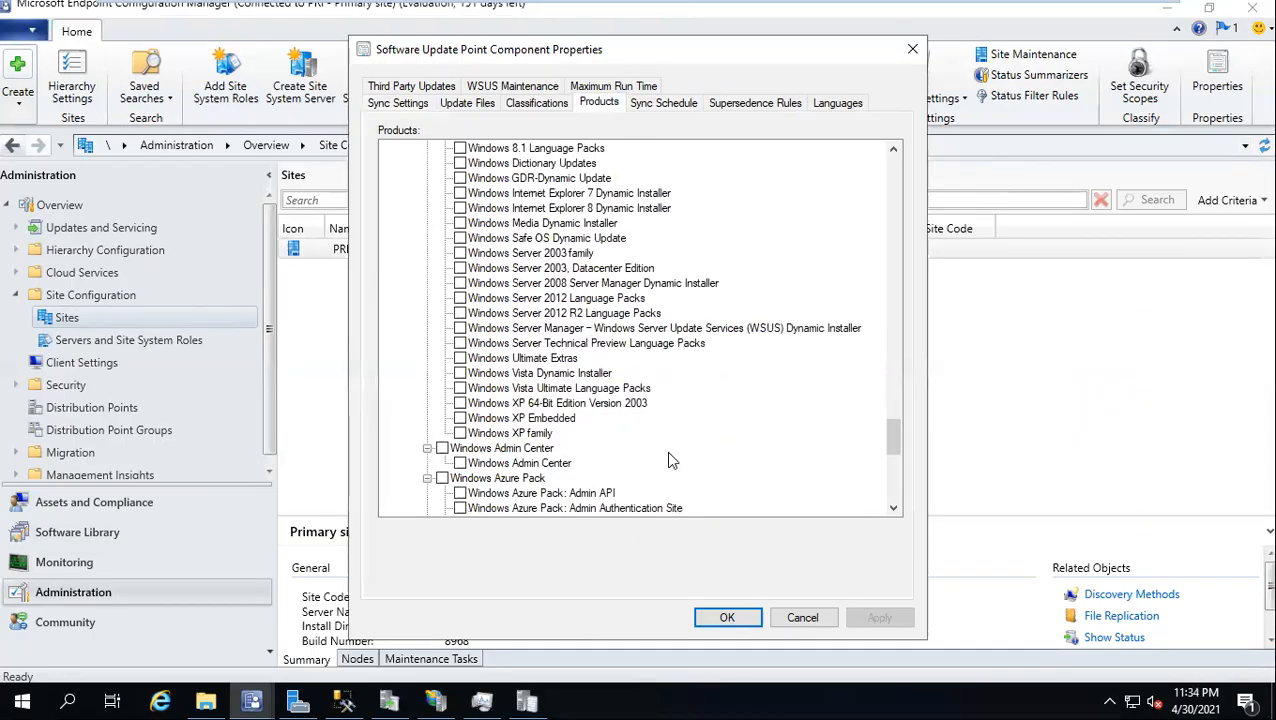
{"action": "left_click", "coordinate": [797, 612]}
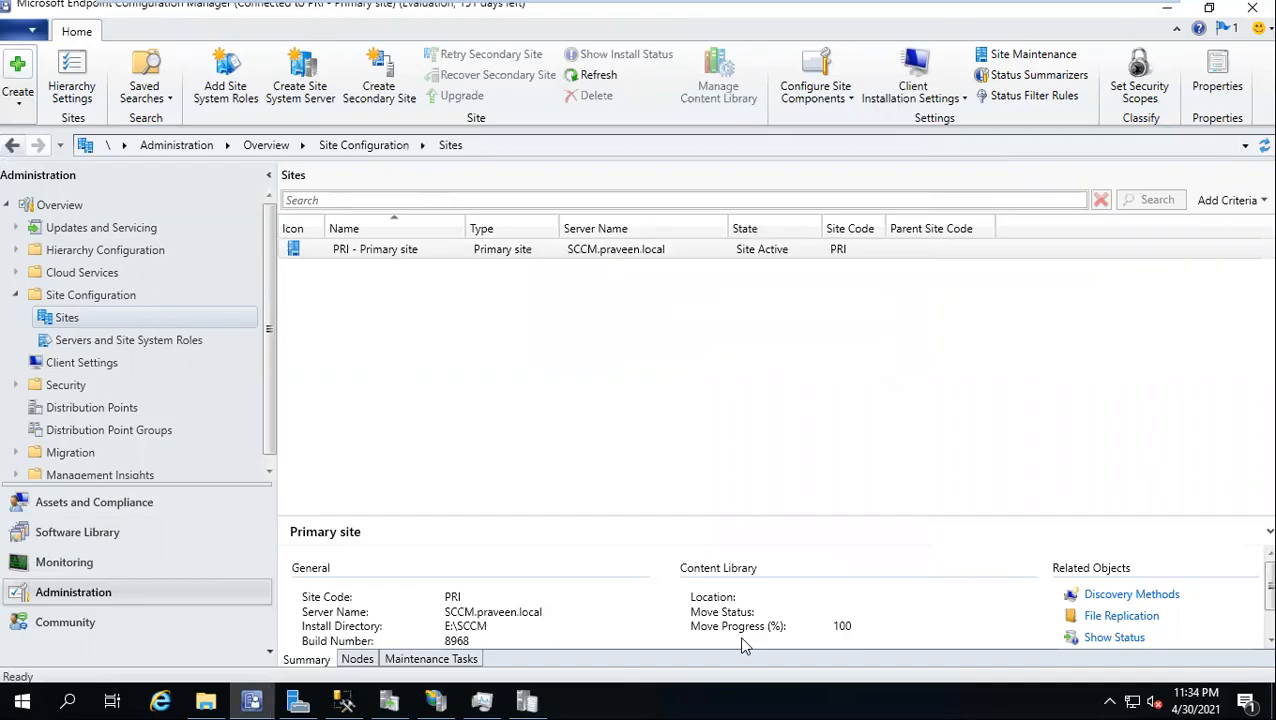
Switch to the wsyncmgr.log trace window, shrink it over the console and show its latest entries.
{"action": "key", "text": "alt+Tab"}
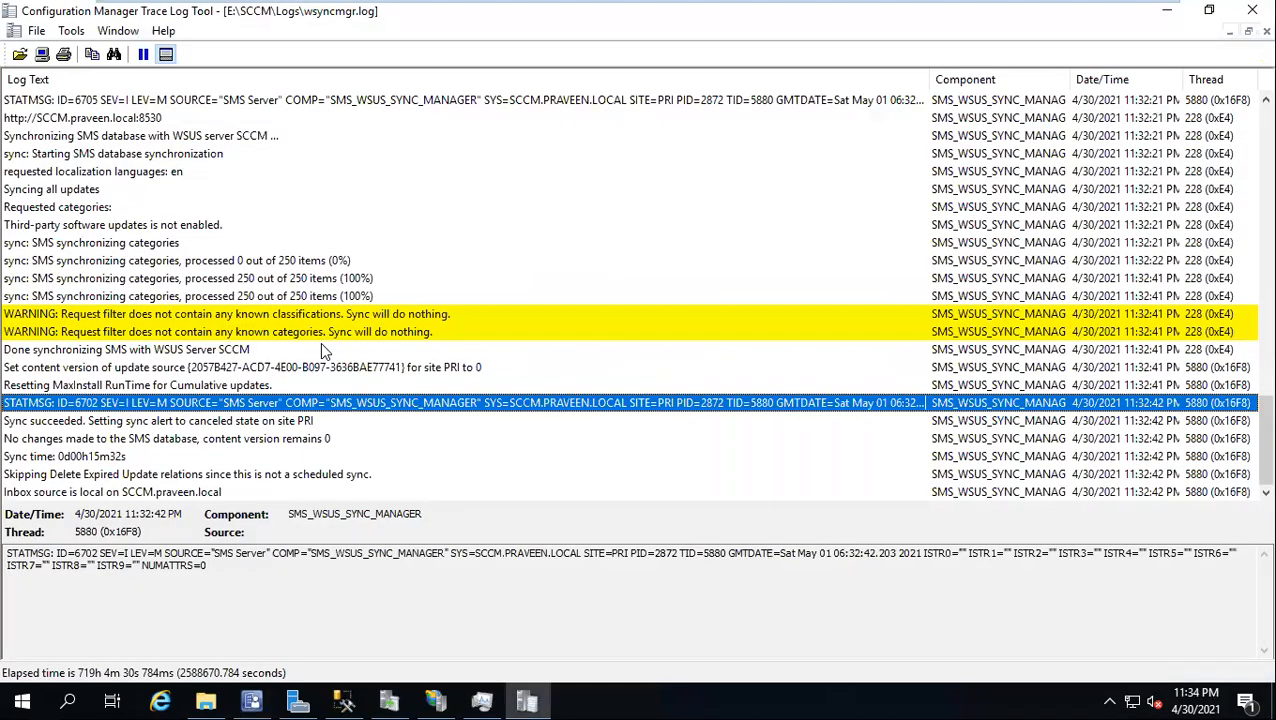
{"action": "left_click", "coordinate": [1208, 10]}
{"action": "scroll", "coordinate": [591, 300], "scroll_direction": "down", "scroll_amount": 4}
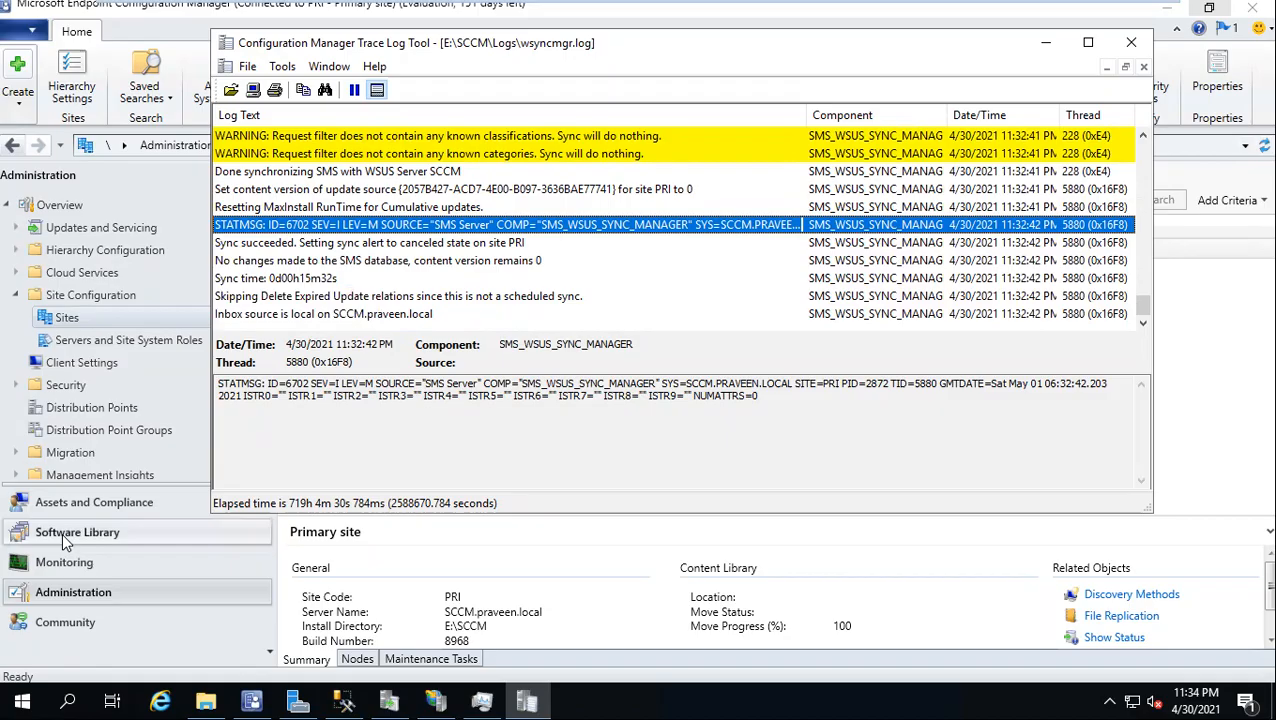
Run a site-wide synchronization from All Software Updates in the Software Library workspace and confirm it.
{"action": "left_click", "coordinate": [62, 532]}
{"action": "left_click", "coordinate": [110, 274]}
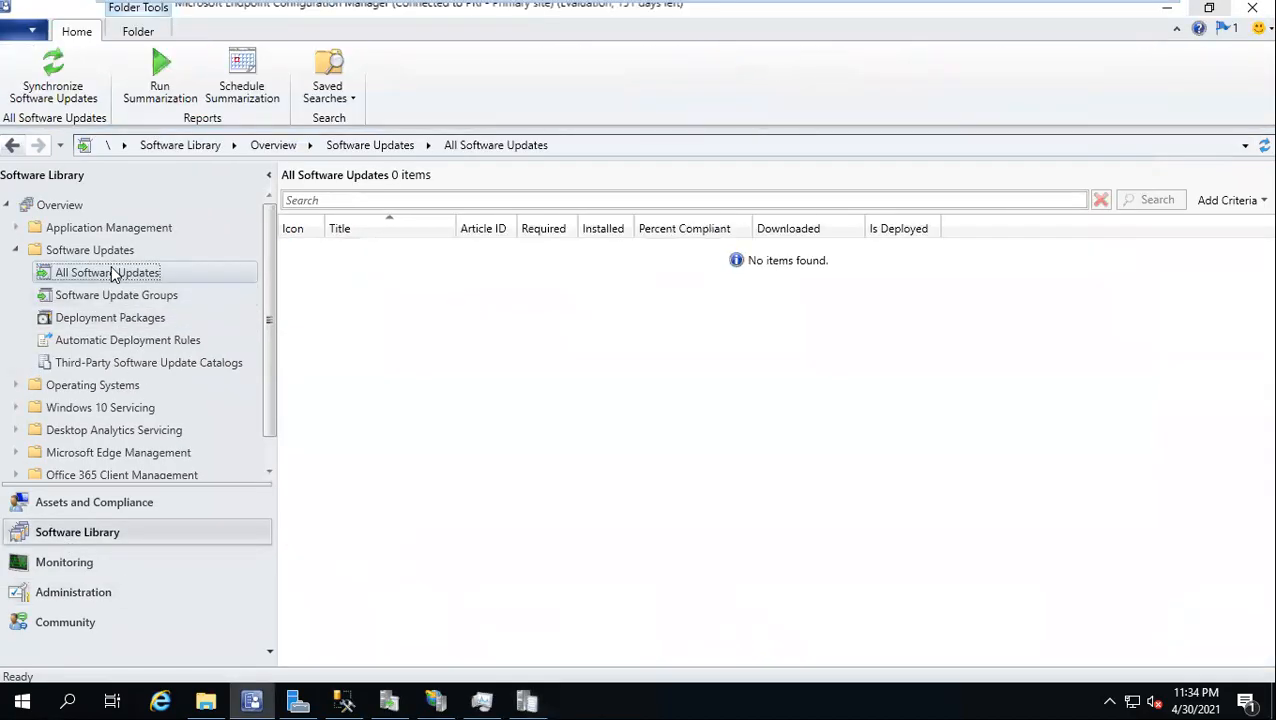
{"action": "right_click", "coordinate": [112, 271]}
{"action": "left_click", "coordinate": [222, 283]}
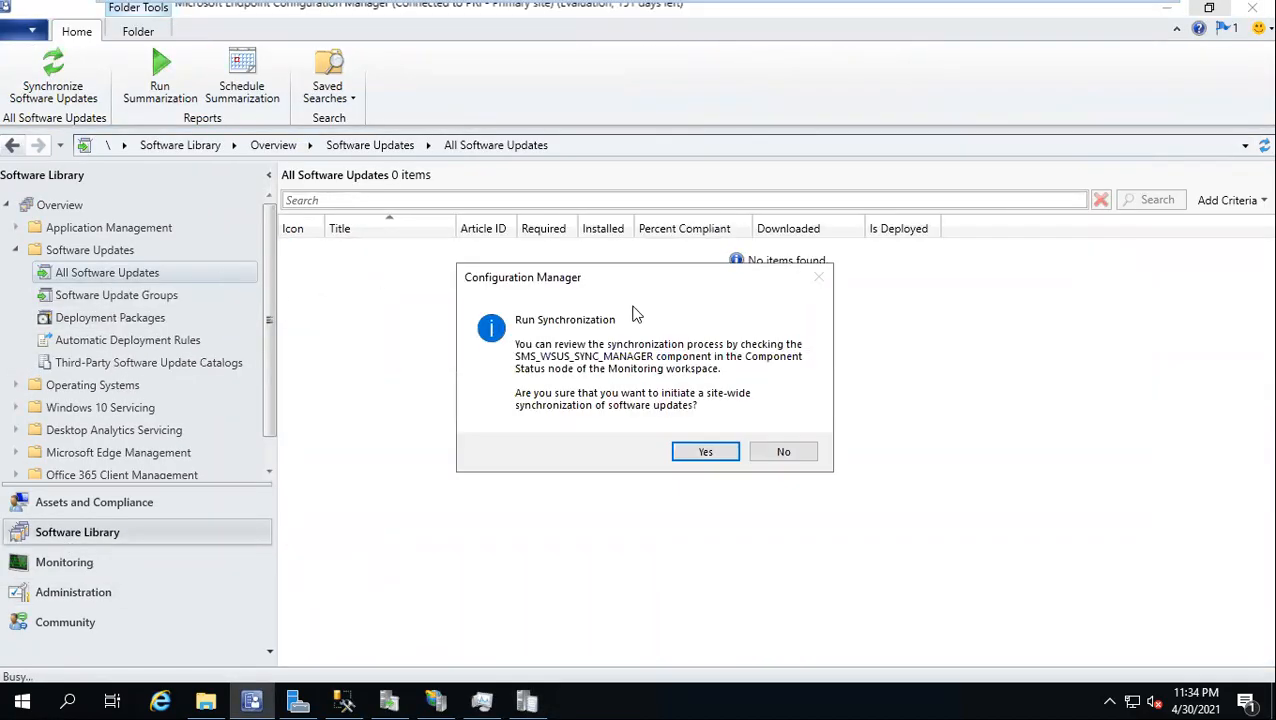
{"action": "left_click", "coordinate": [696, 455]}
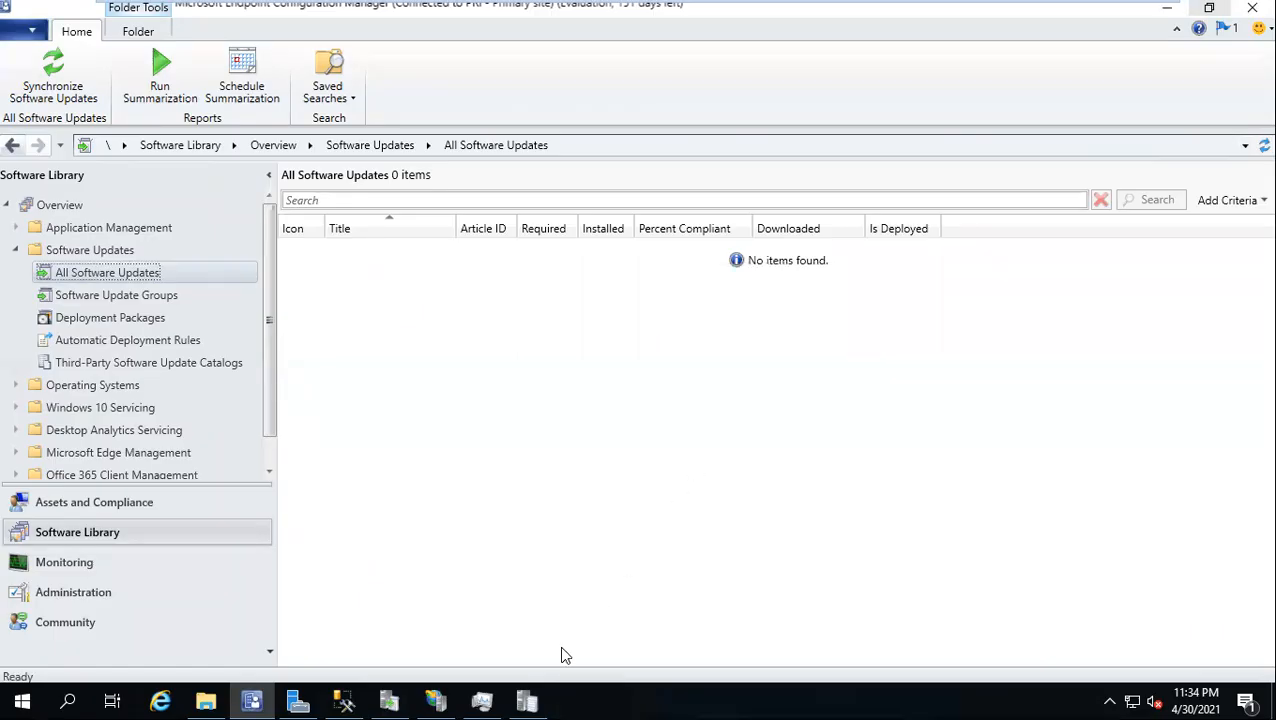
Bring wsyncmgr.log back full screen and follow the new sync's entries from the inbox wakeup to WSUS category synchronization.
{"action": "left_click", "coordinate": [527, 701]}
{"action": "left_click", "coordinate": [237, 320]}
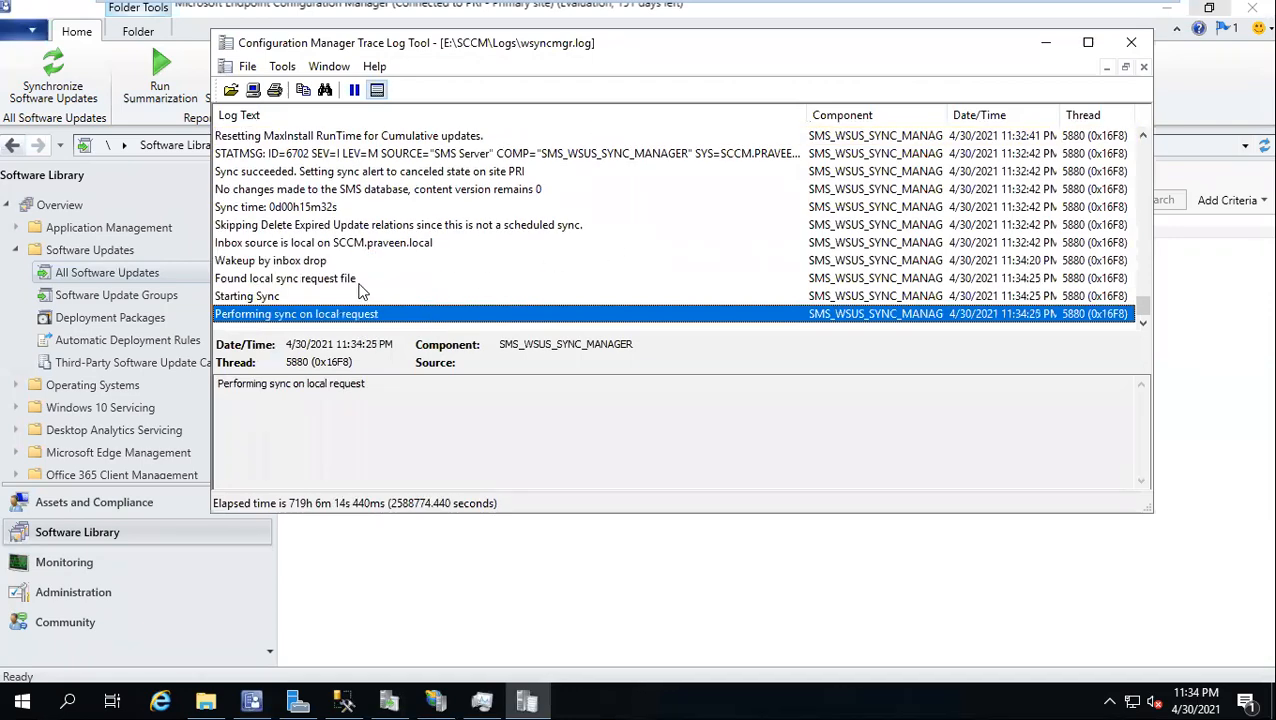
{"action": "double_click", "coordinate": [513, 53]}
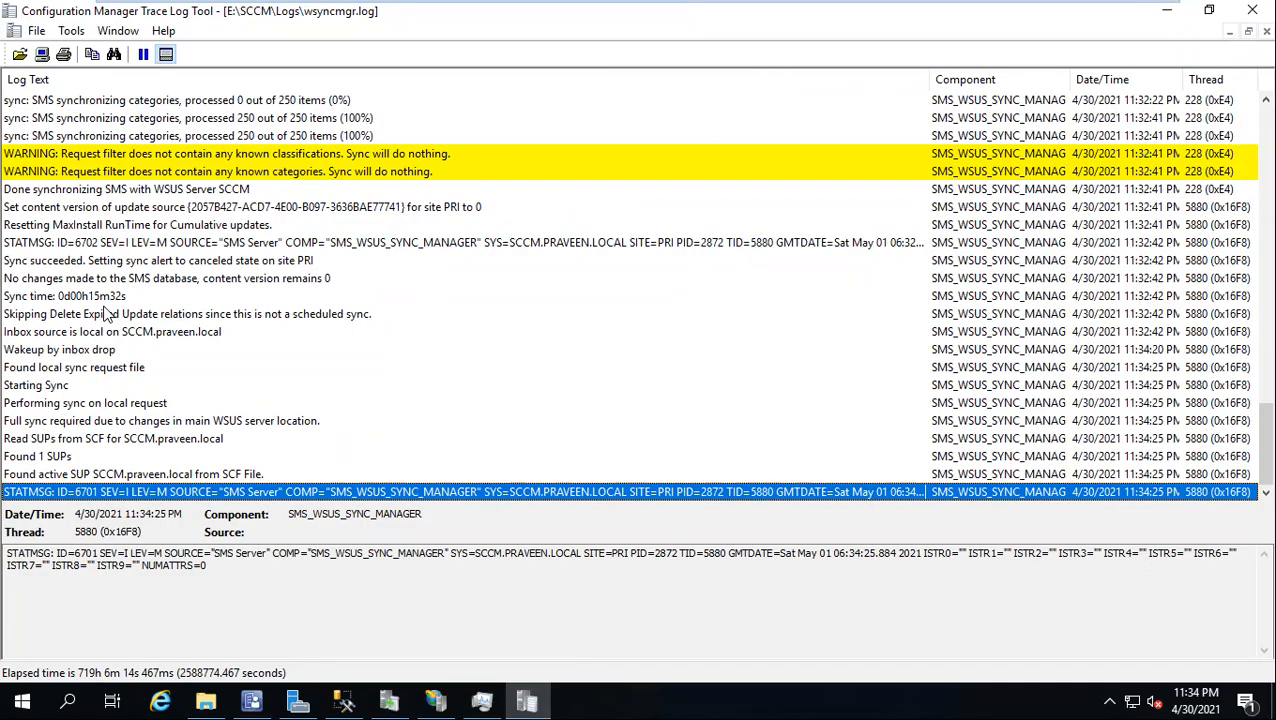
{"action": "left_click", "coordinate": [57, 336]}
{"action": "left_click", "coordinate": [58, 354]}
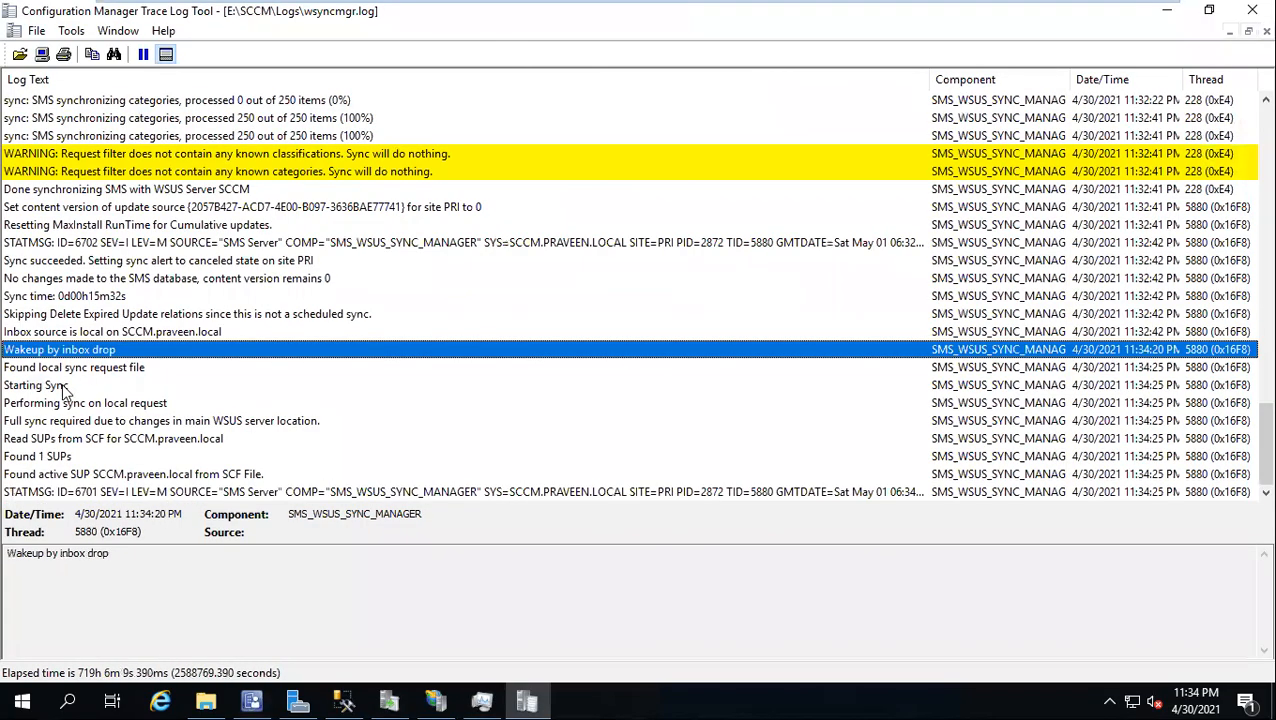
{"action": "left_click", "coordinate": [66, 388]}
{"action": "left_click", "coordinate": [52, 423]}
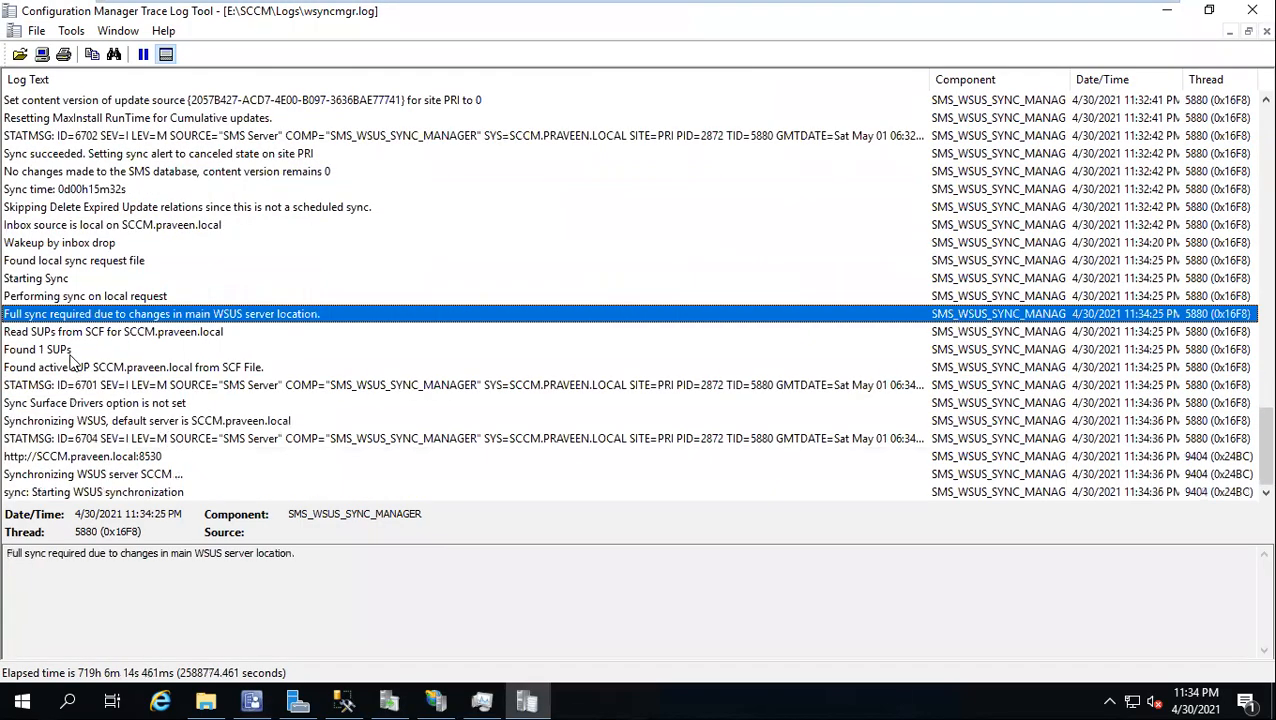
{"action": "left_click", "coordinate": [130, 492]}
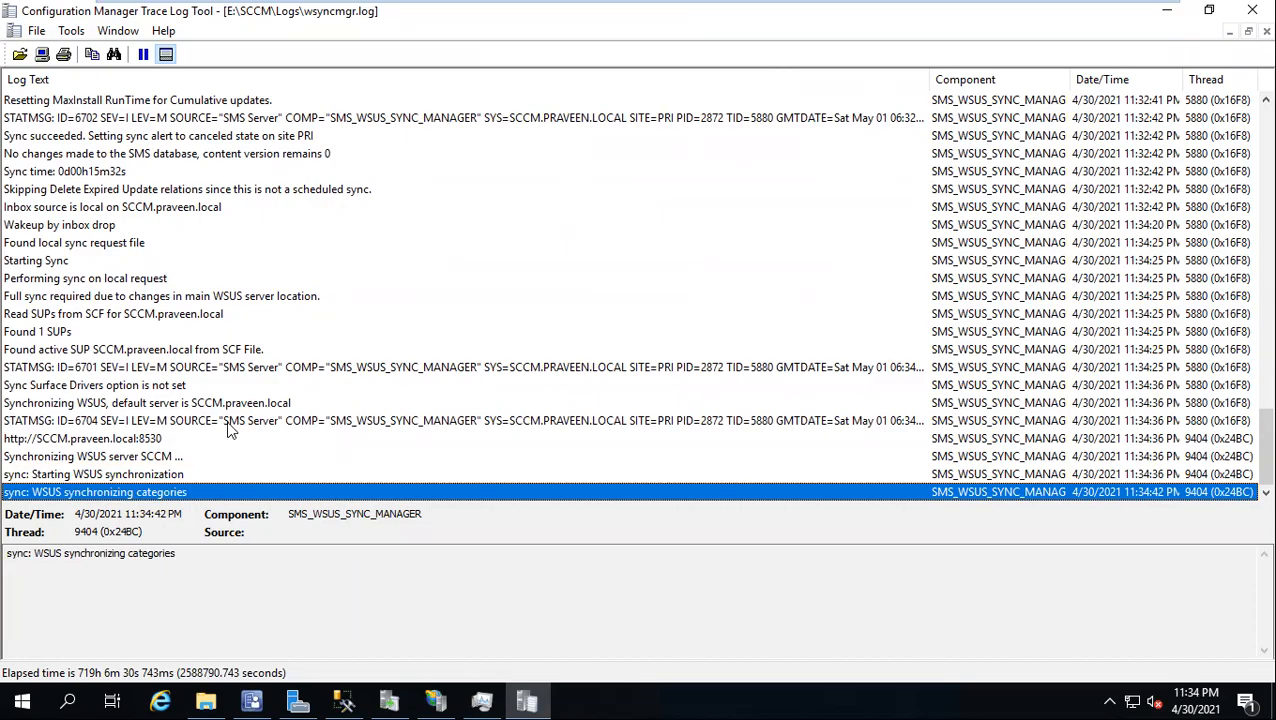
Compare the previous sync's last category progress entry with the new "WSUS synchronizing categories" entry in wsyncmgr.log.
{"action": "scroll", "coordinate": [228, 428], "scroll_direction": "up", "scroll_amount": 6}
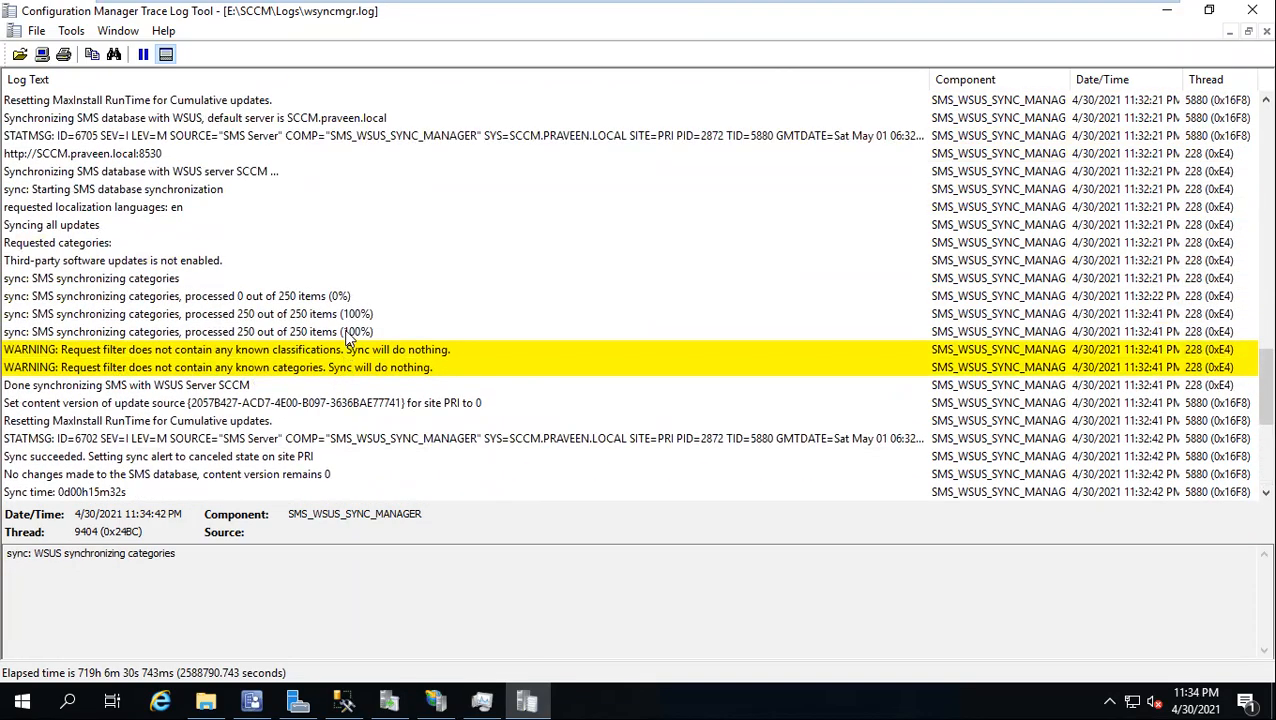
{"action": "left_click", "coordinate": [348, 336]}
{"action": "scroll", "coordinate": [335, 393], "scroll_direction": "down", "scroll_amount": 6}
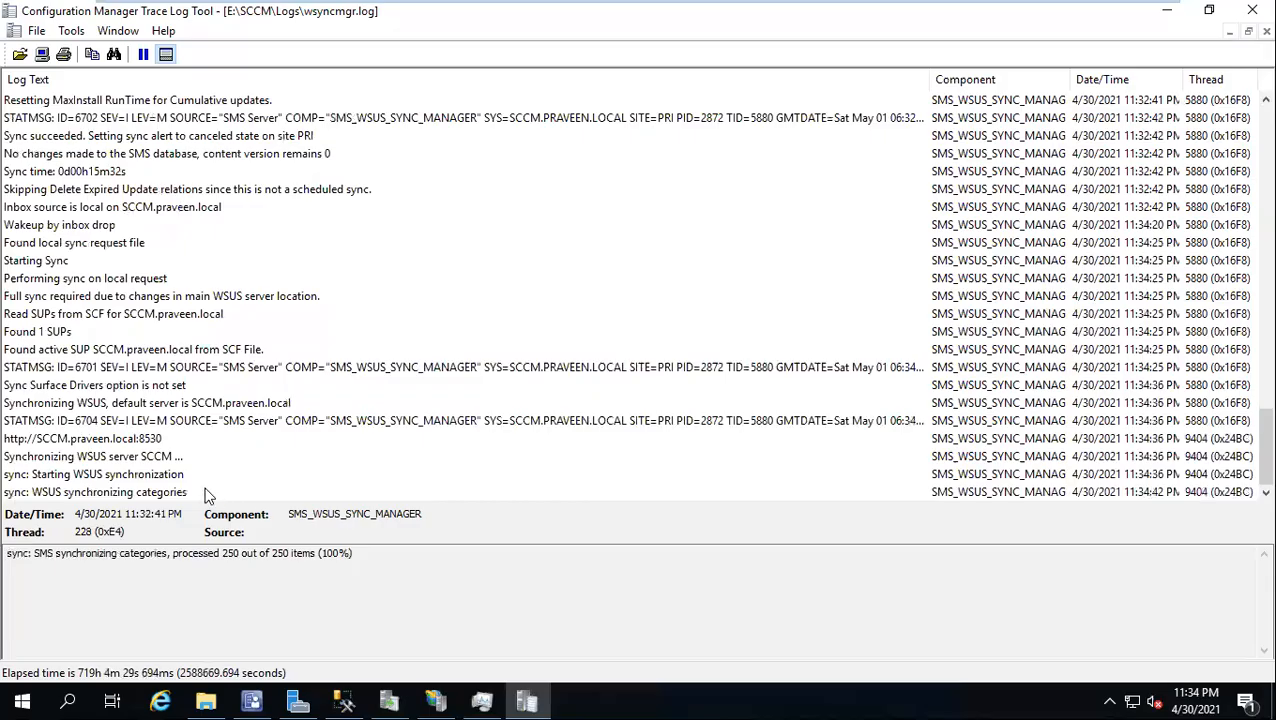
{"action": "left_click", "coordinate": [192, 492]}
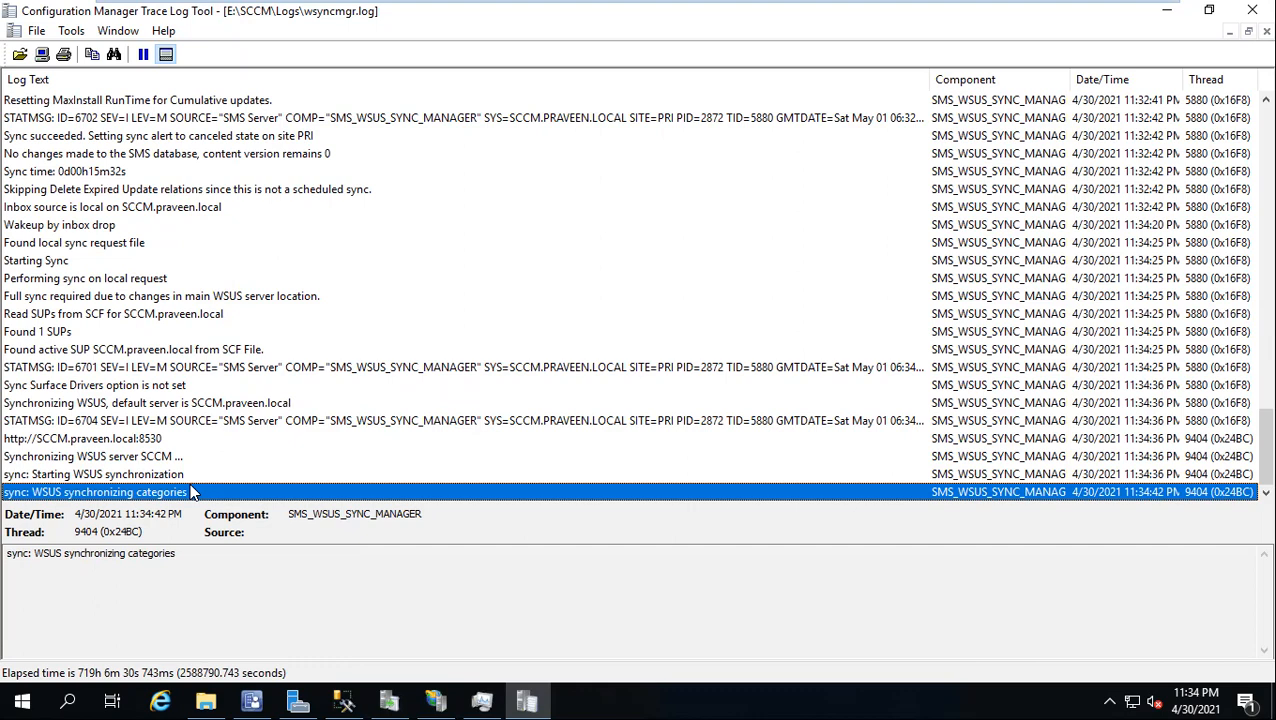
{"action": "scroll", "coordinate": [260, 450], "scroll_direction": "up", "scroll_amount": 4}
{"action": "left_click", "coordinate": [299, 226]}
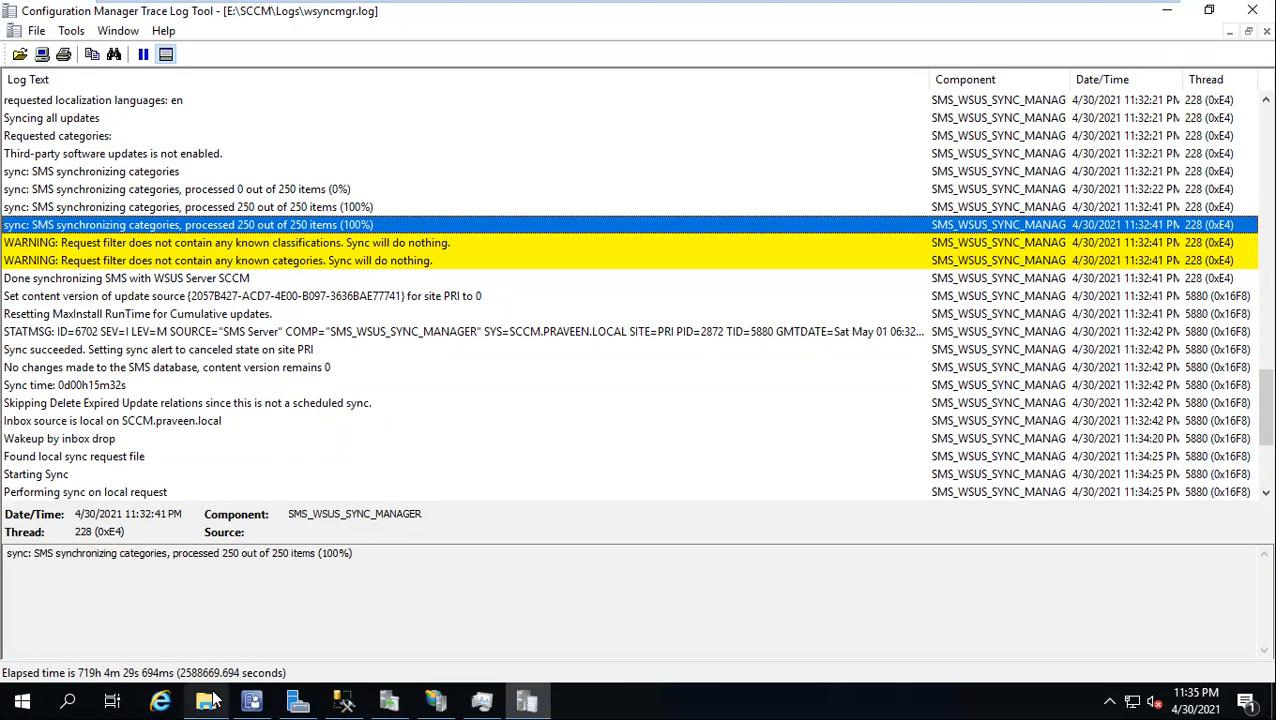
{"action": "mouse_move", "coordinate": [210, 700]}
{"action": "left_click", "coordinate": [212, 642]}
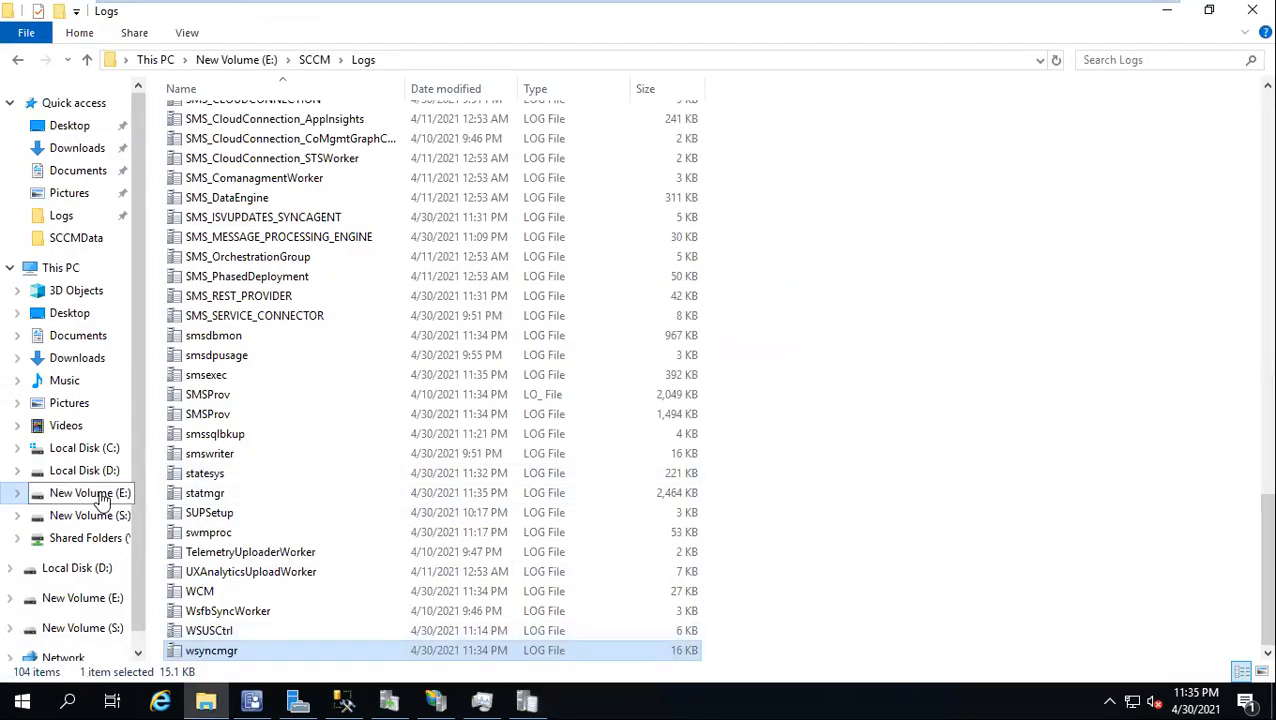
{"action": "left_click", "coordinate": [1166, 11]}
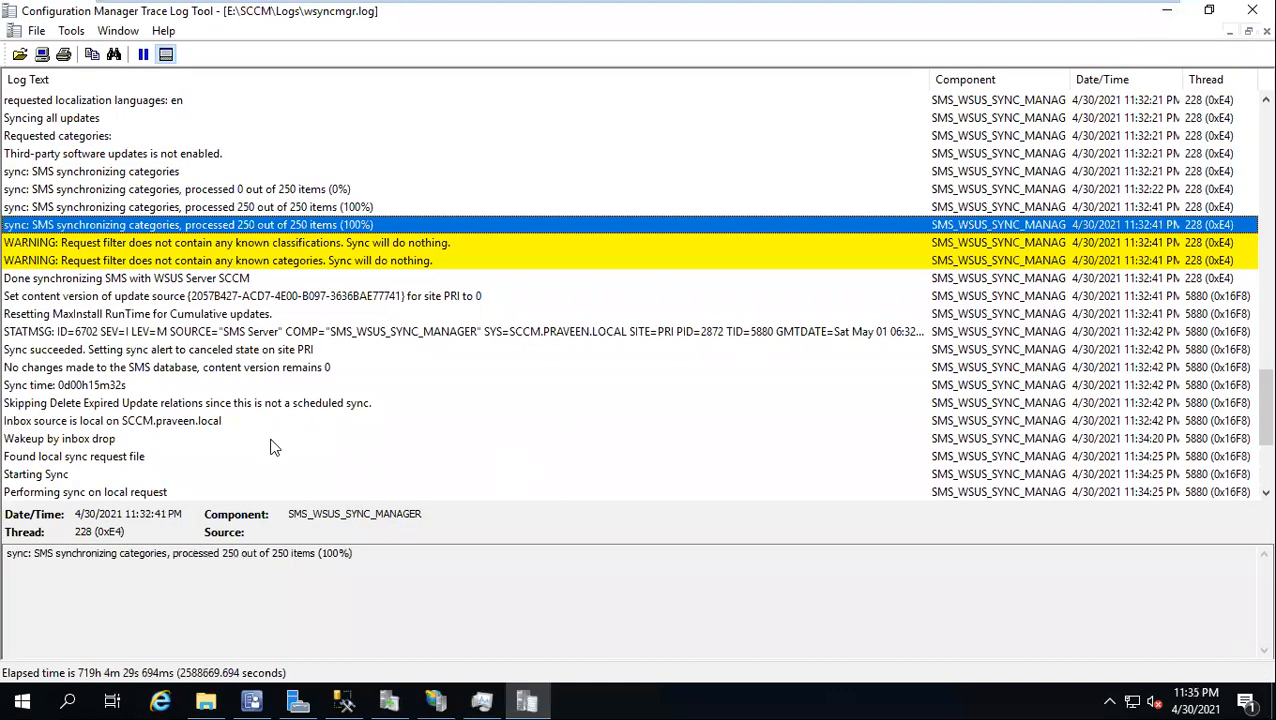
Inspect the new sync's 6701 and 6704 status messages and its WSUS server synchronization entry in wsyncmgr.log.
{"action": "scroll", "coordinate": [250, 444], "scroll_direction": "down", "scroll_amount": 4}
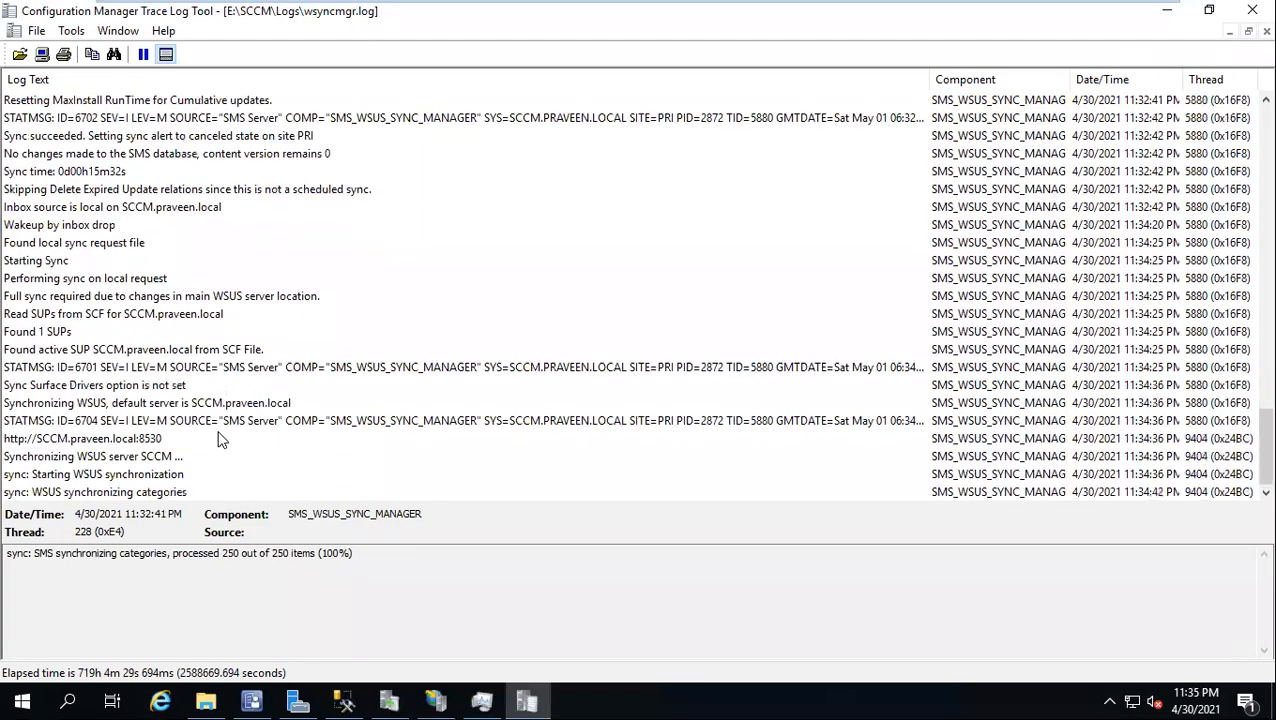
{"action": "left_click", "coordinate": [146, 368]}
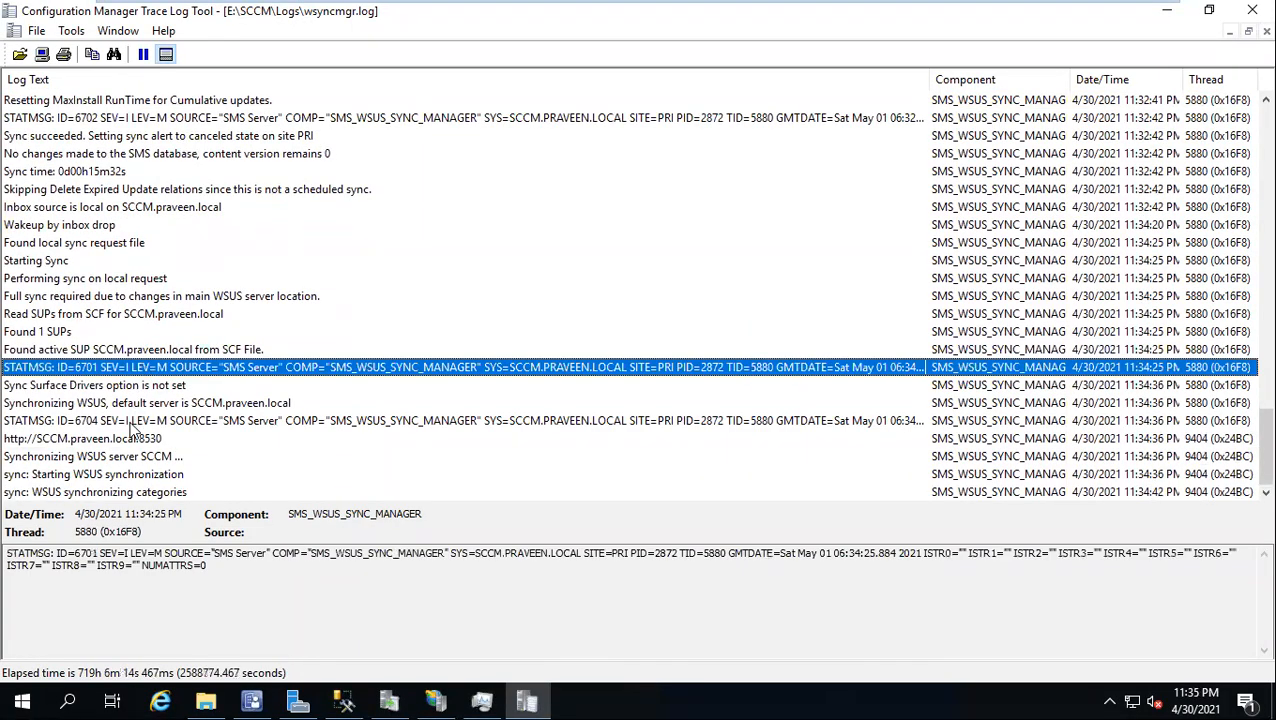
{"action": "left_click", "coordinate": [131, 424]}
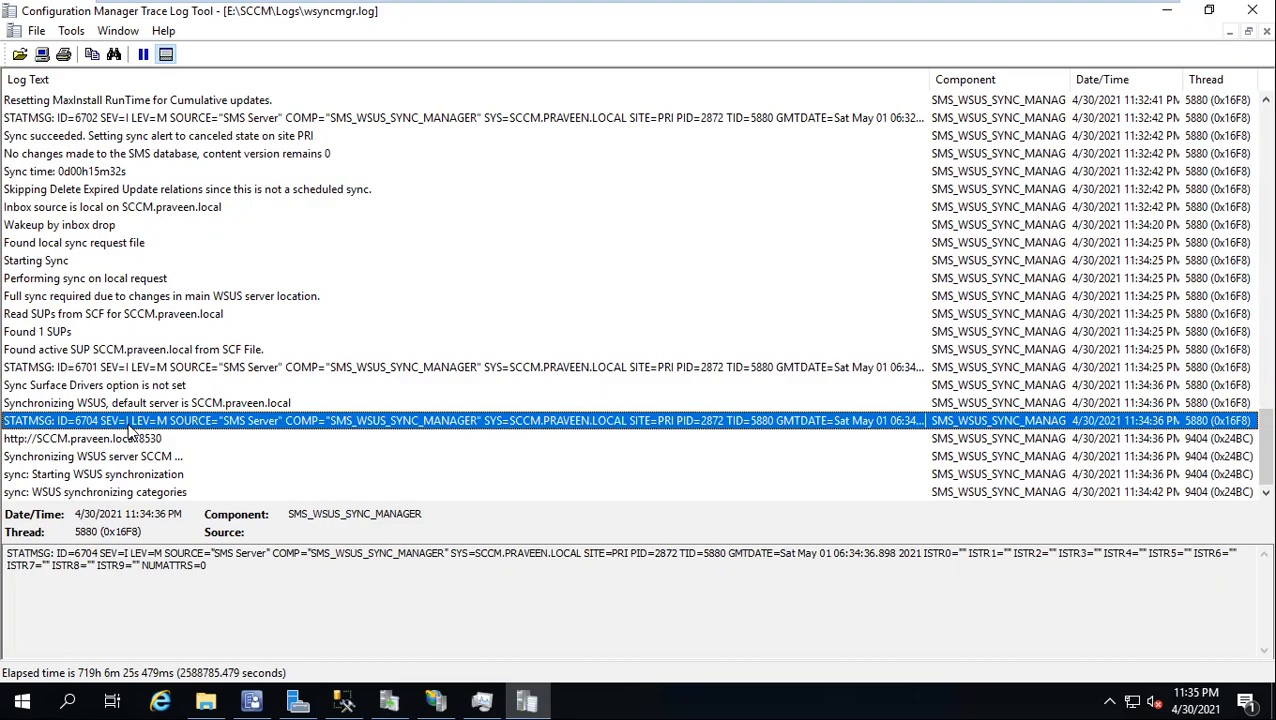
{"action": "left_click", "coordinate": [206, 700]}
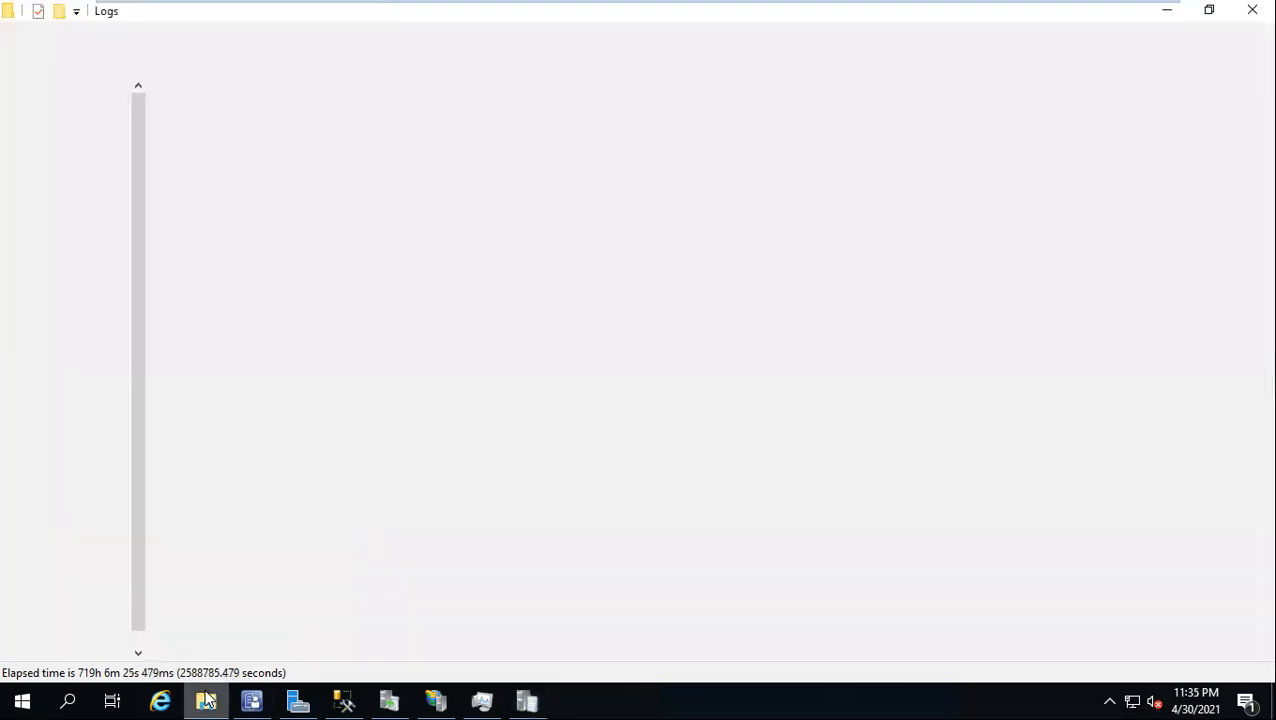
{"action": "left_click", "coordinate": [206, 700]}
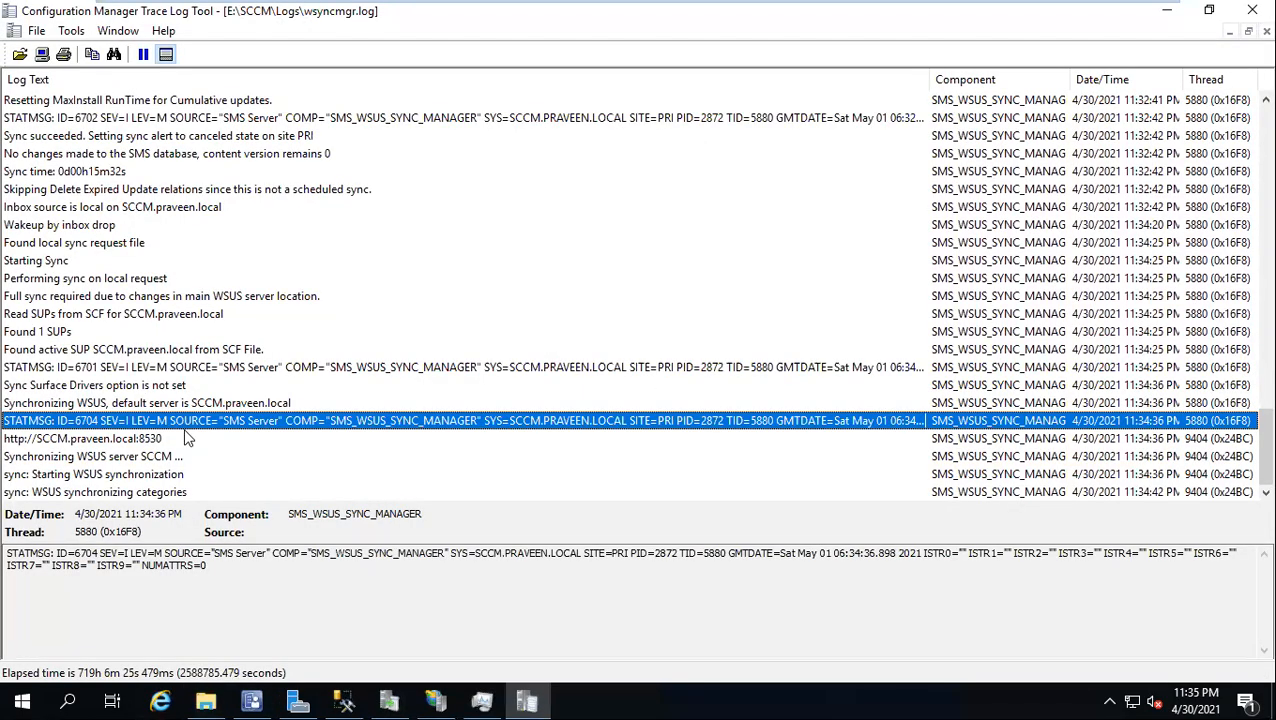
{"action": "left_click", "coordinate": [176, 456]}
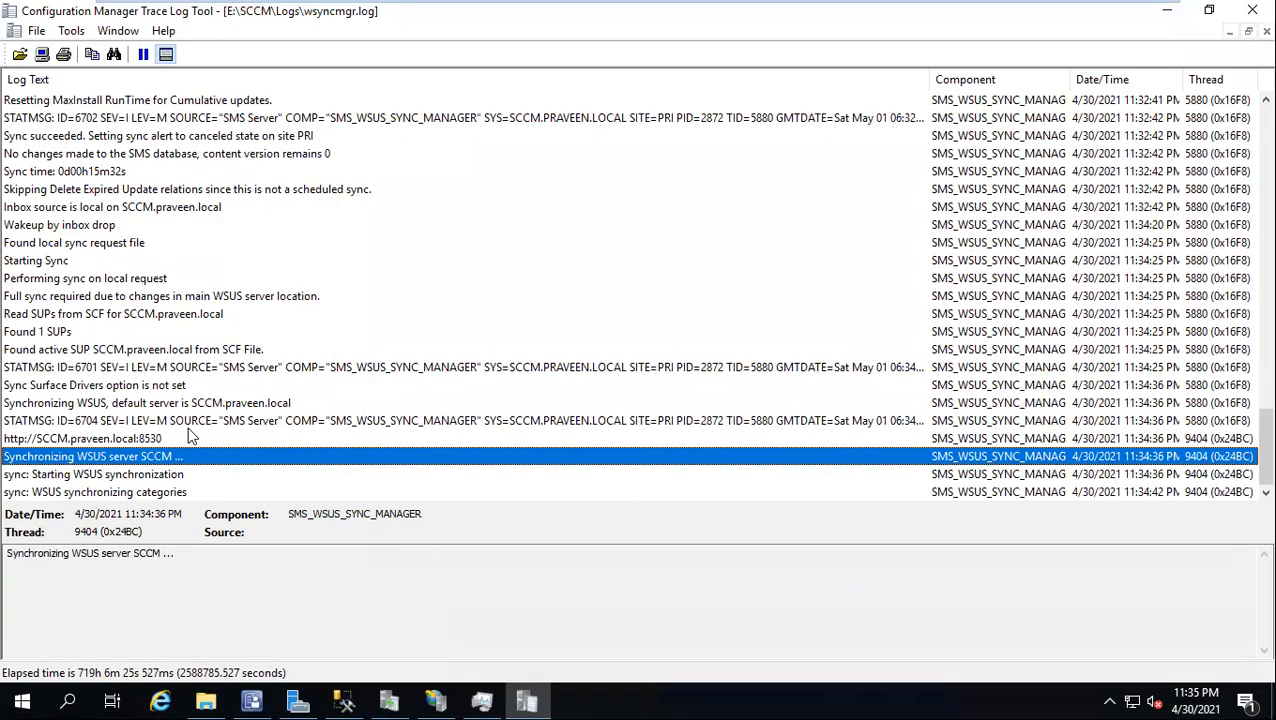
{"action": "left_click", "coordinate": [188, 427]}
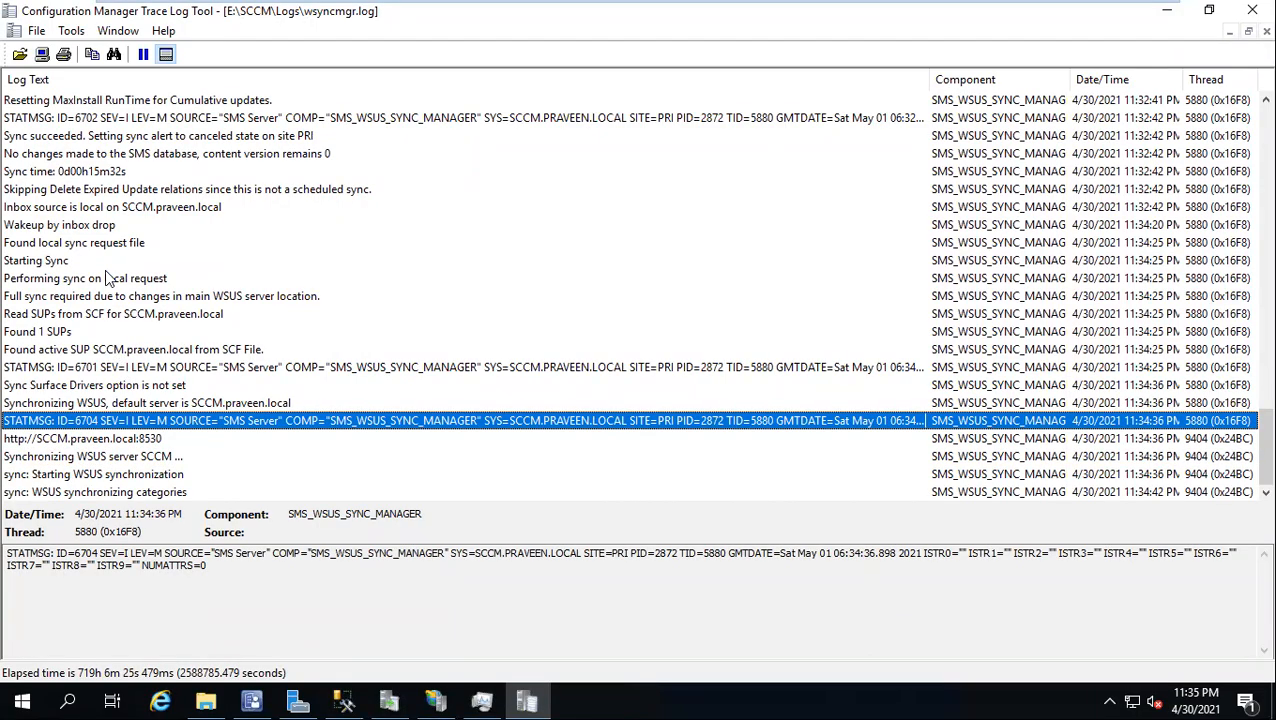
Check the previous run's sync time entry against the timestamps of the new sync's WSUS server and 6704 entries.
{"action": "left_click", "coordinate": [129, 172]}
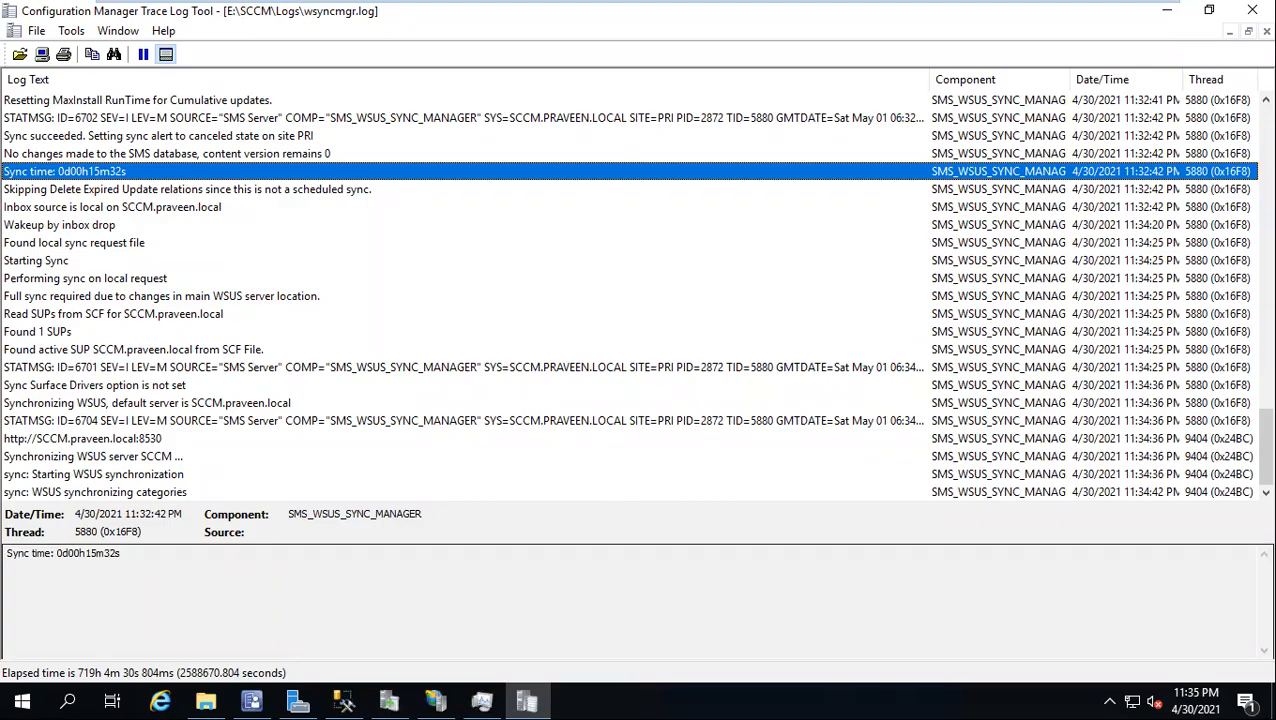
{"action": "left_click", "coordinate": [78, 460]}
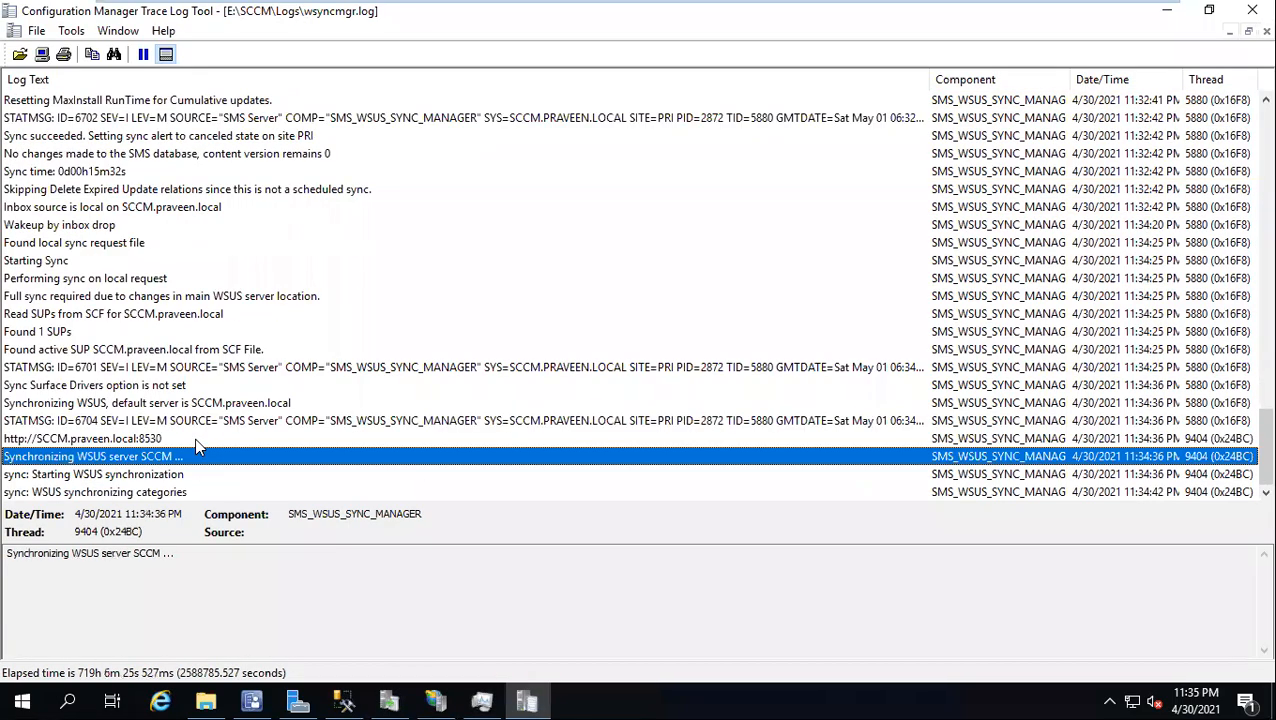
{"action": "left_click", "coordinate": [1133, 408]}
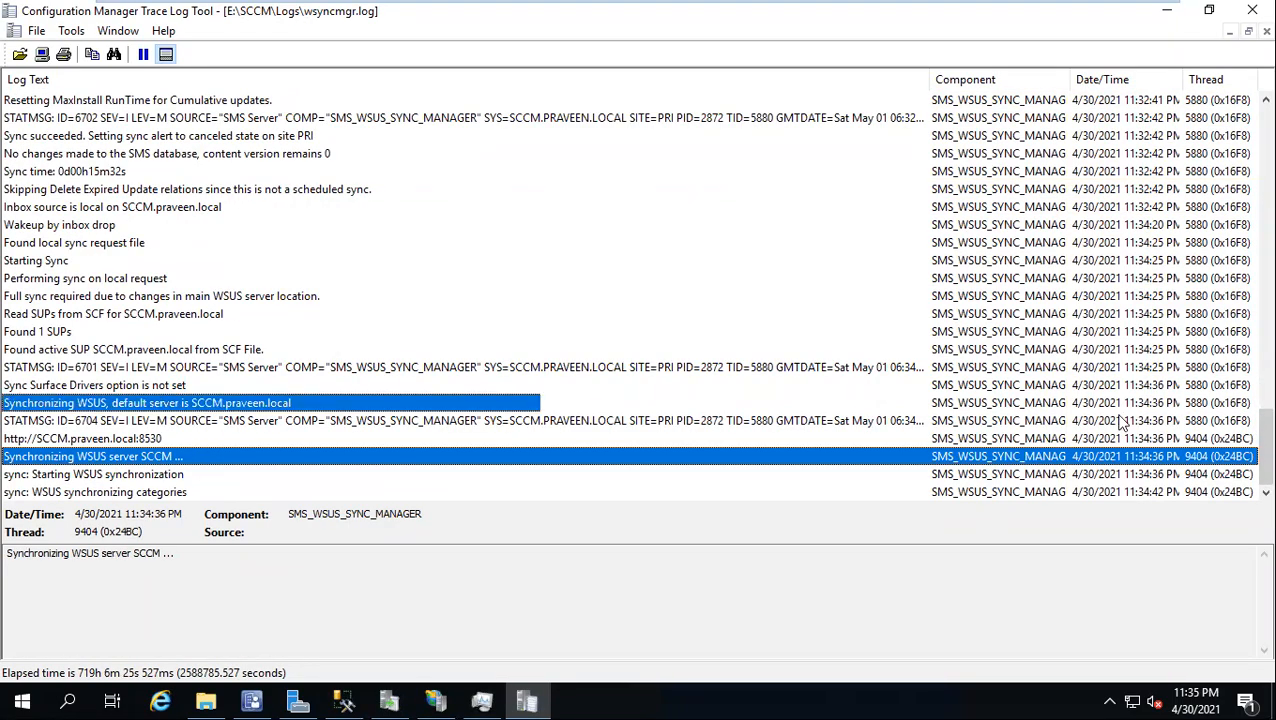
{"action": "left_click", "coordinate": [1104, 421]}
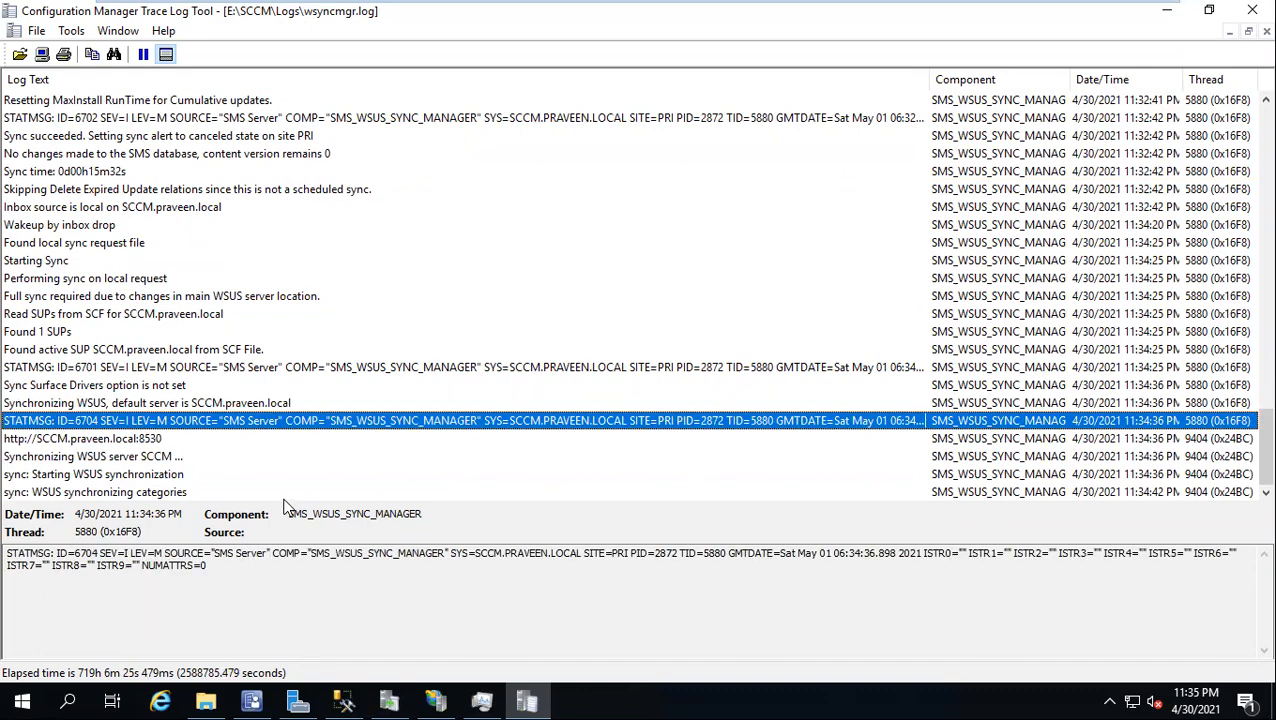
Review the latest WSUS category entry alongside the previous run's final category progress entry, and return to the log's end.
{"action": "left_click", "coordinate": [222, 491]}
{"action": "scroll", "coordinate": [285, 365], "scroll_direction": "up", "scroll_amount": 4}
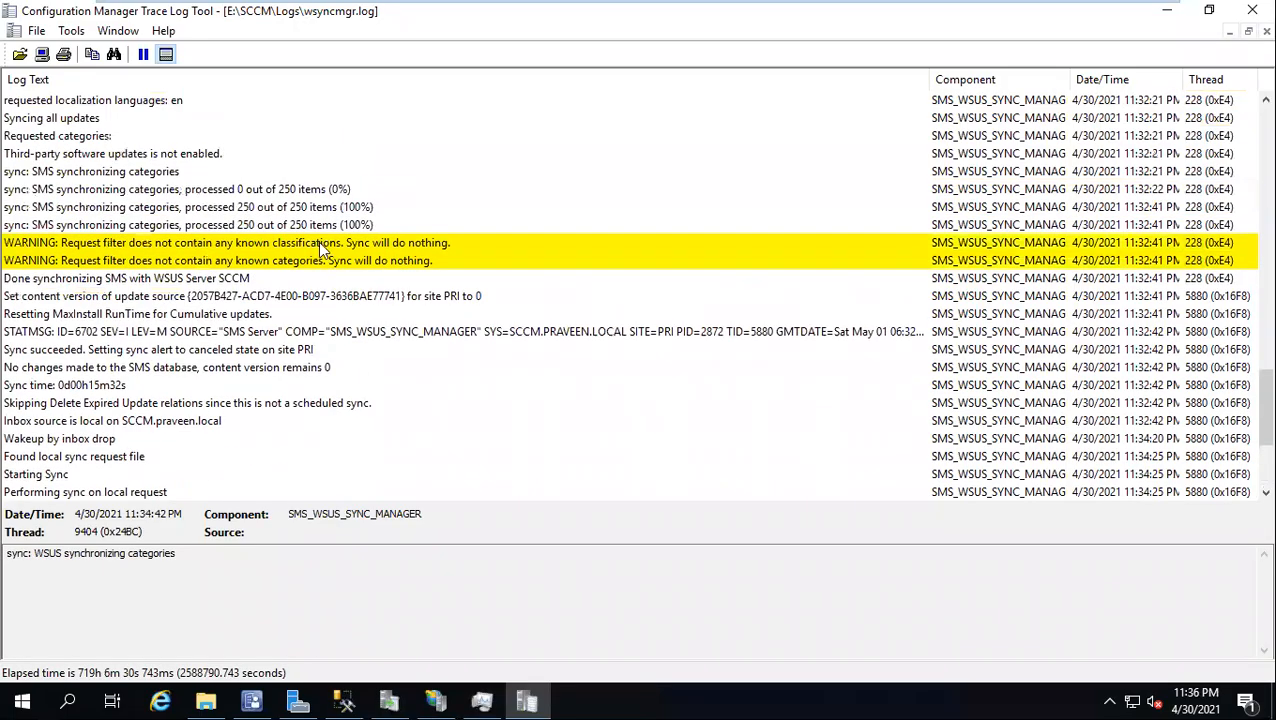
{"action": "left_click", "coordinate": [322, 226]}
{"action": "scroll", "coordinate": [322, 226], "scroll_direction": "down", "scroll_amount": 4}
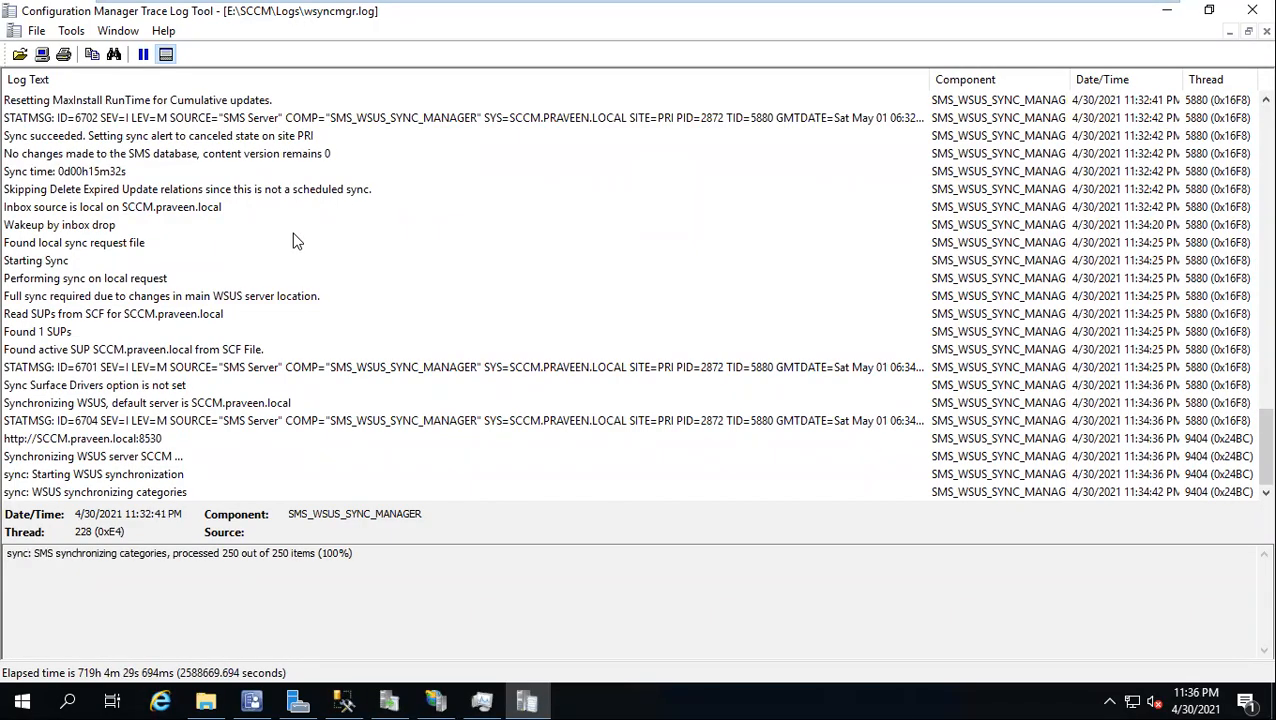
Switch to the Configuration Manager console and view the All Software Updates and Software Update Groups lists.
{"action": "left_click", "coordinate": [251, 700]}
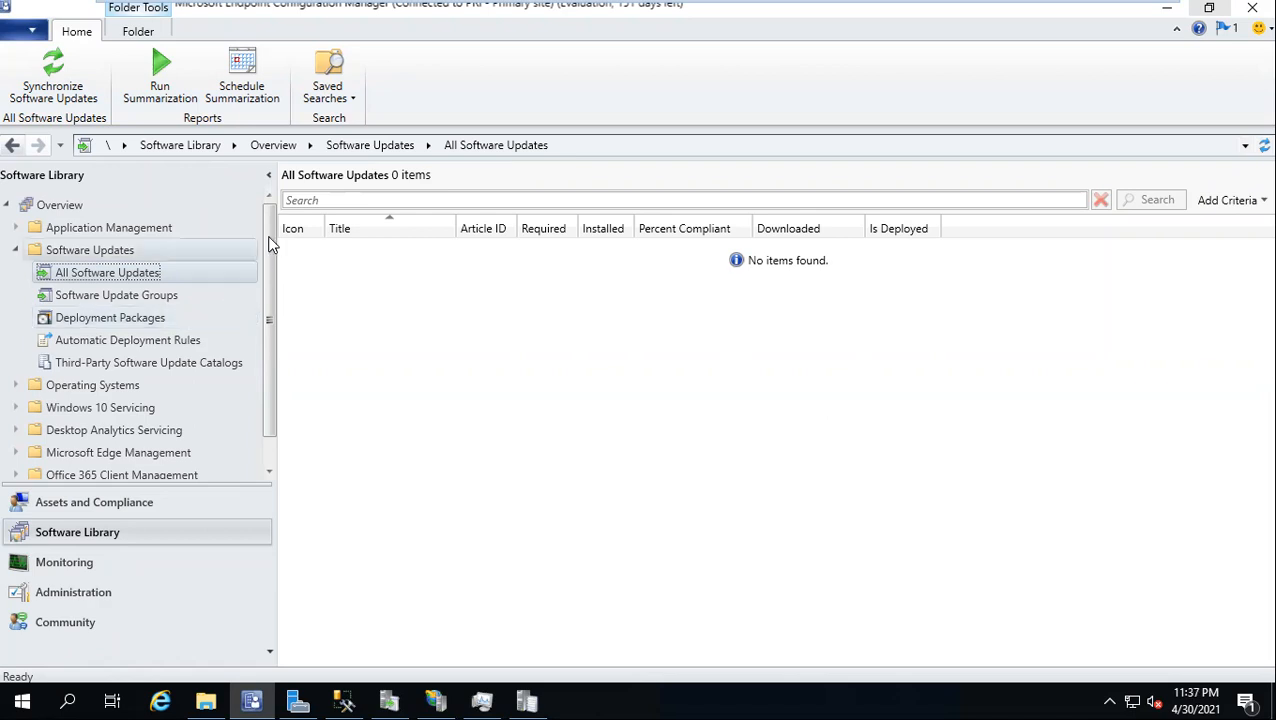
{"action": "scroll", "coordinate": [276, 356], "scroll_direction": "down", "scroll_amount": 1}
{"action": "scroll", "coordinate": [245, 280], "scroll_direction": "up", "scroll_amount": 1}
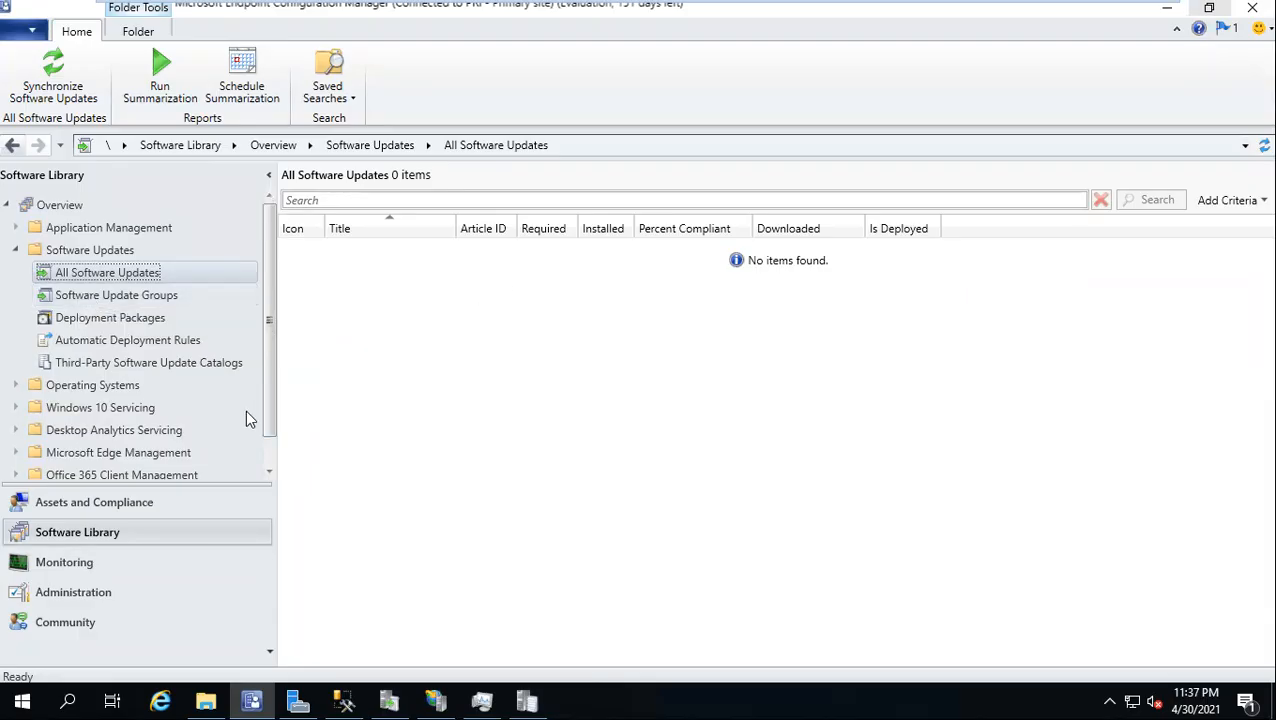
{"action": "left_click_drag", "start_coordinate": [269, 232], "coordinate": [297, 232]}
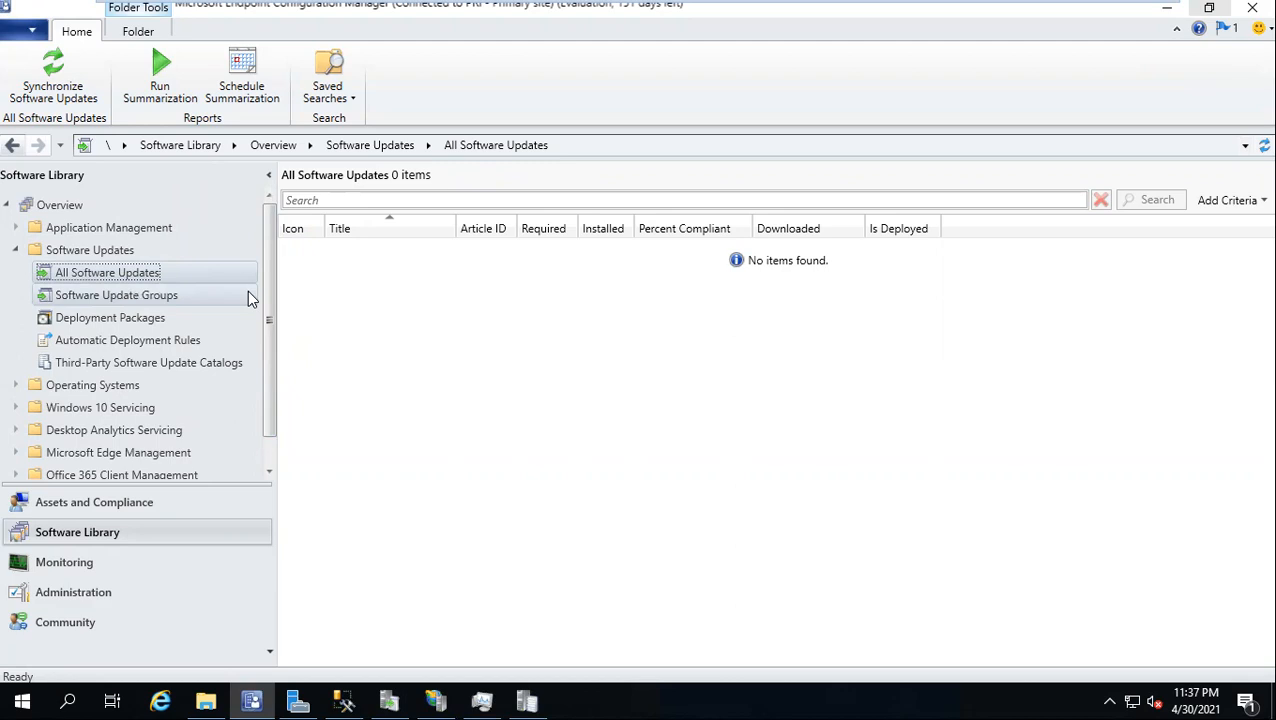
{"action": "left_click", "coordinate": [156, 300]}
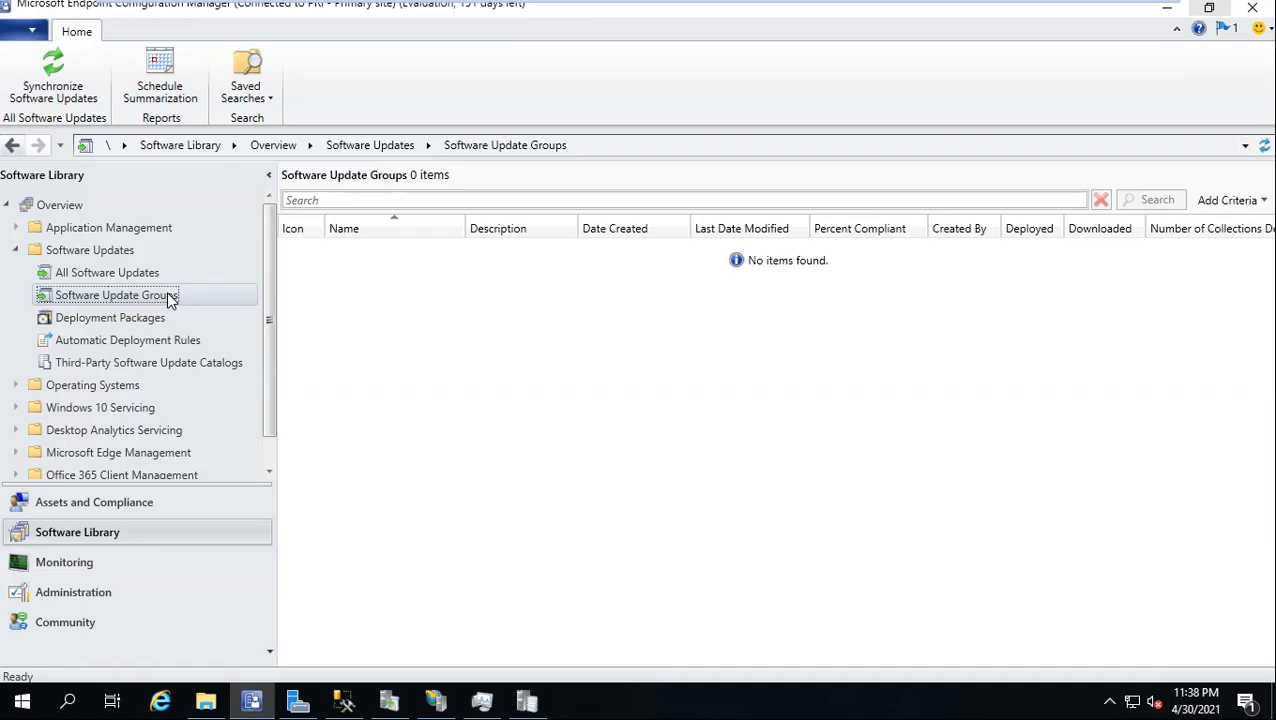
{"action": "left_click_drag", "start_coordinate": [274, 230], "coordinate": [308, 207]}
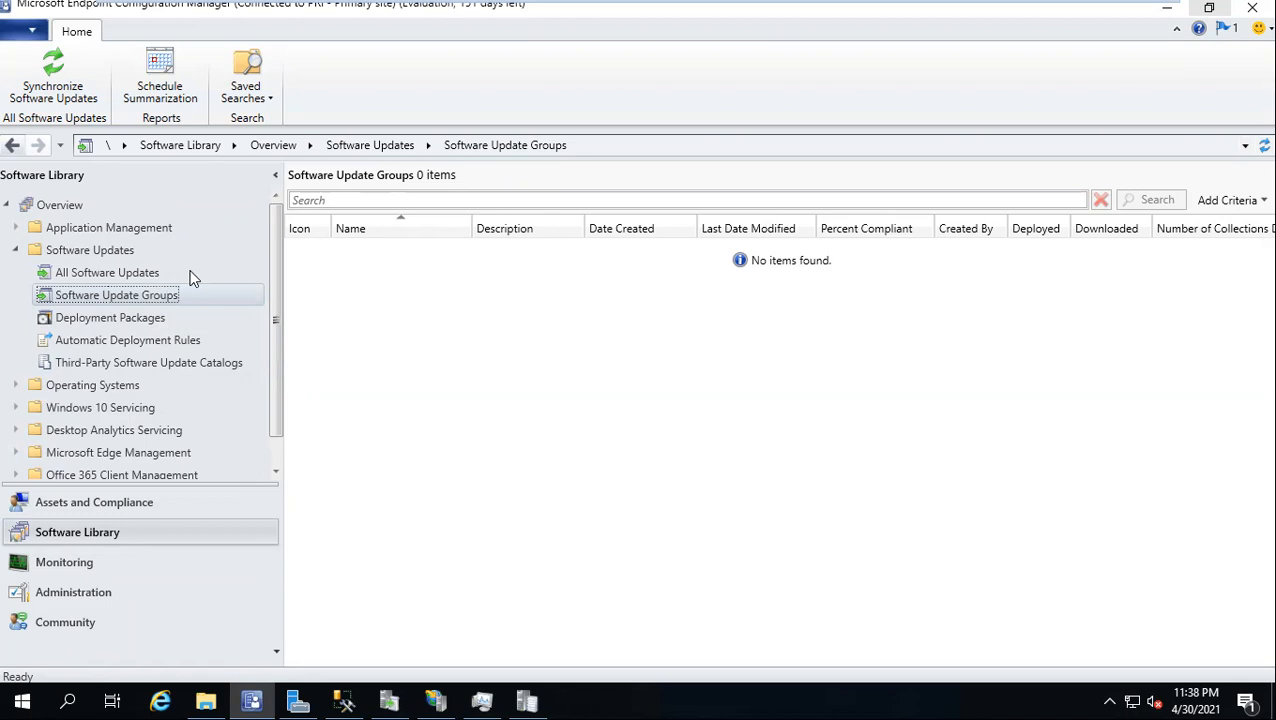
{"action": "left_click_drag", "start_coordinate": [279, 280], "coordinate": [294, 217]}
{"action": "scroll", "coordinate": [267, 440], "scroll_direction": "down", "scroll_amount": 1}
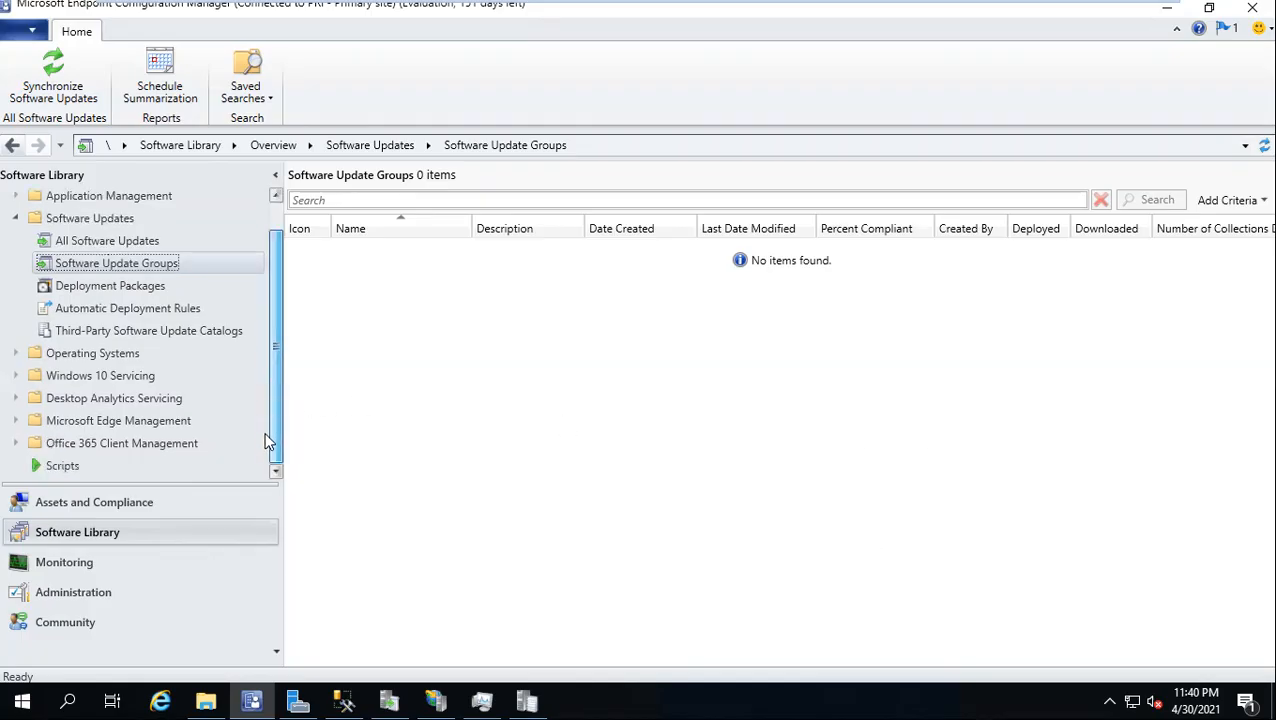
{"action": "left_click_drag", "start_coordinate": [293, 286], "coordinate": [297, 262]}
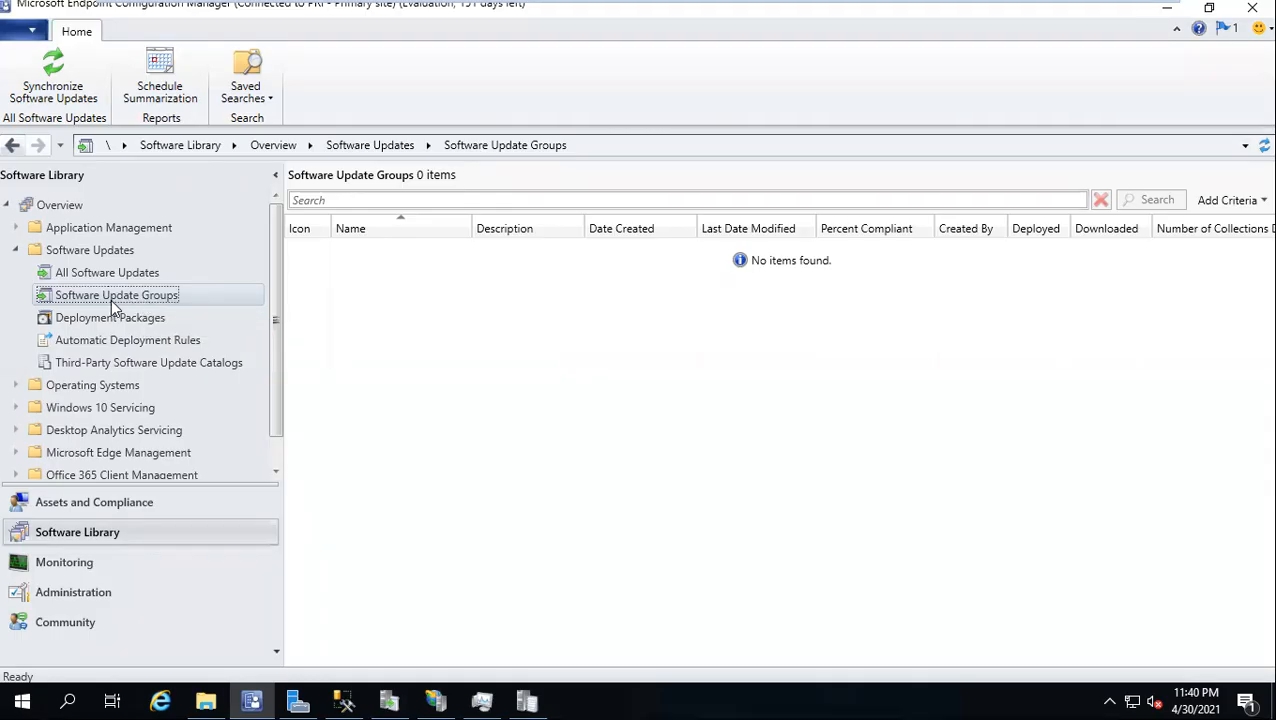
{"action": "mouse_move", "coordinate": [277, 226]}
{"action": "left_mouse_down"}
{"action": "mouse_move", "coordinate": [285, 293]}
{"action": "mouse_move", "coordinate": [281, 227]}
{"action": "left_mouse_up"}
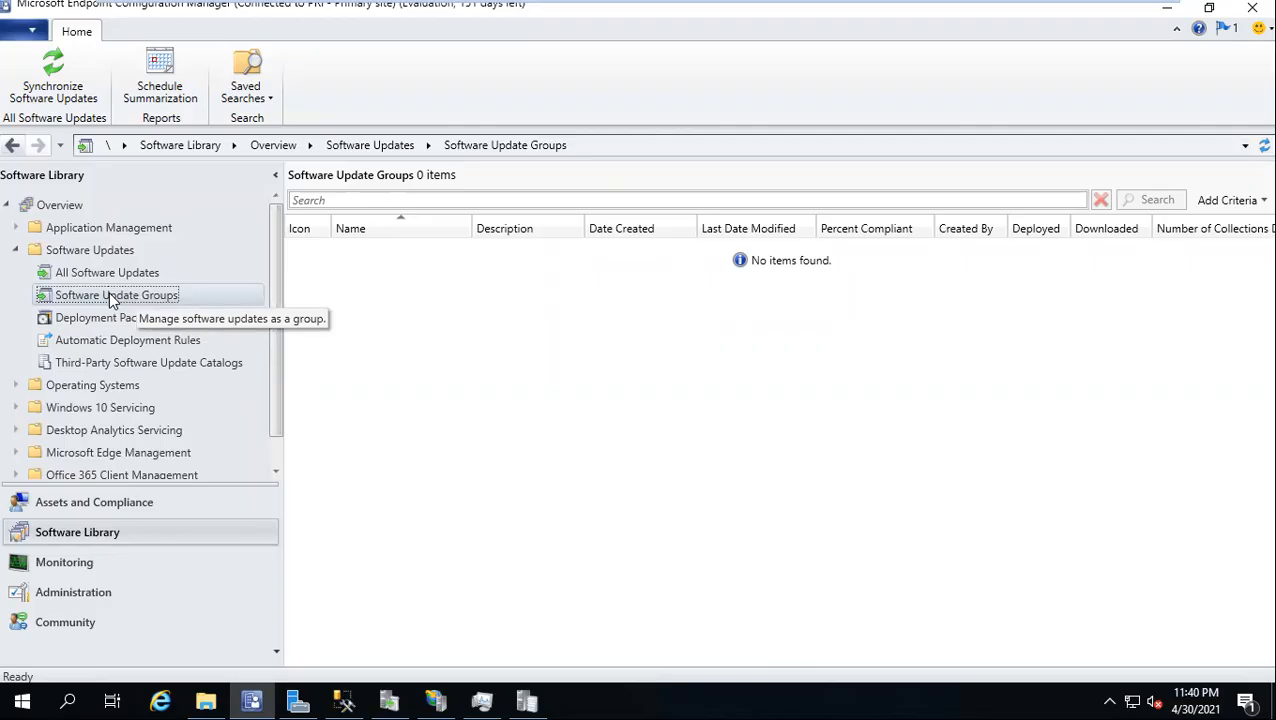
{"action": "mouse_move", "coordinate": [278, 258]}
{"action": "left_mouse_down"}
{"action": "mouse_move", "coordinate": [285, 359]}
{"action": "mouse_move", "coordinate": [279, 242]}
{"action": "mouse_move", "coordinate": [290, 240]}
{"action": "left_mouse_up"}
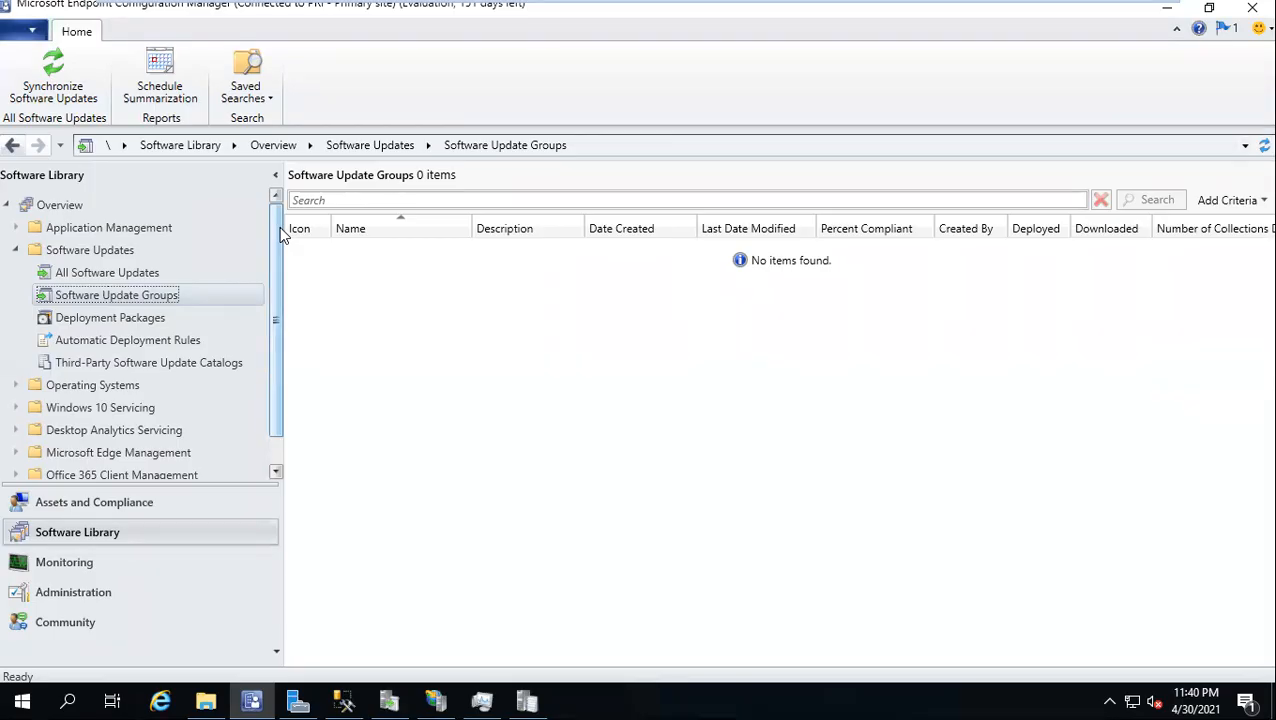
{"action": "scroll", "coordinate": [278, 265], "scroll_direction": "down", "scroll_amount": 1}
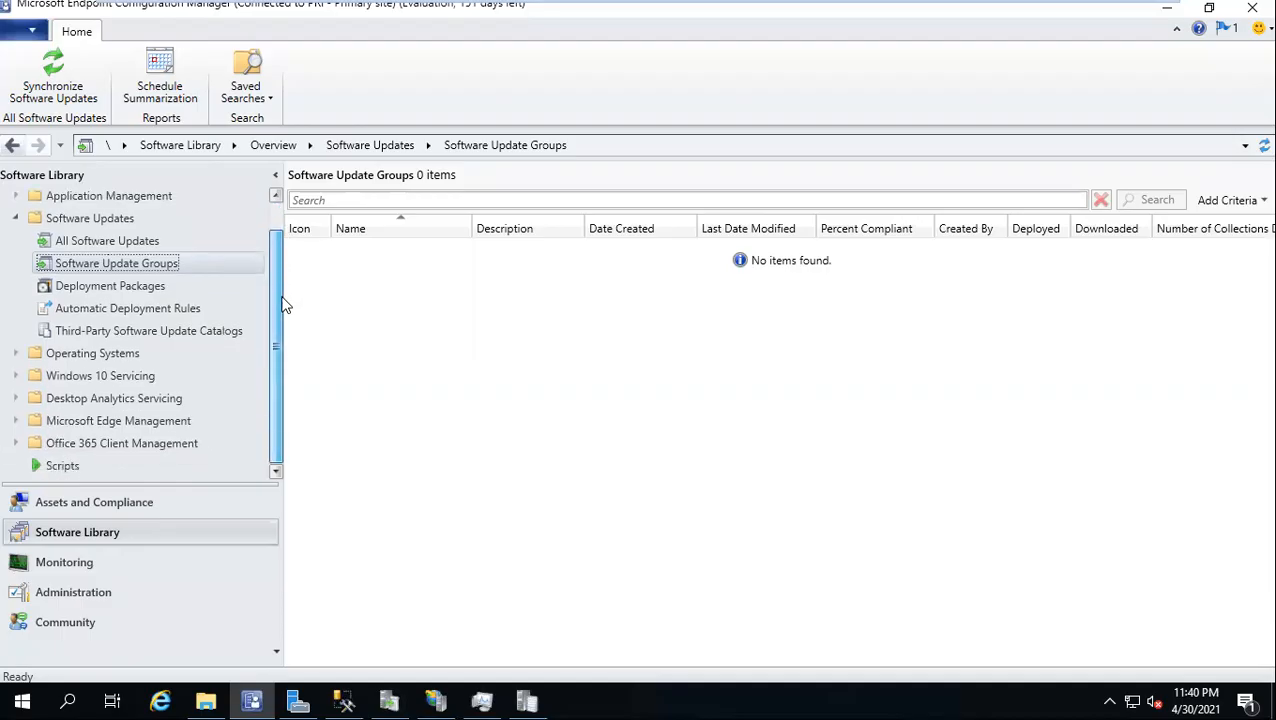
{"action": "scroll", "coordinate": [282, 347], "scroll_direction": "up", "scroll_amount": 1}
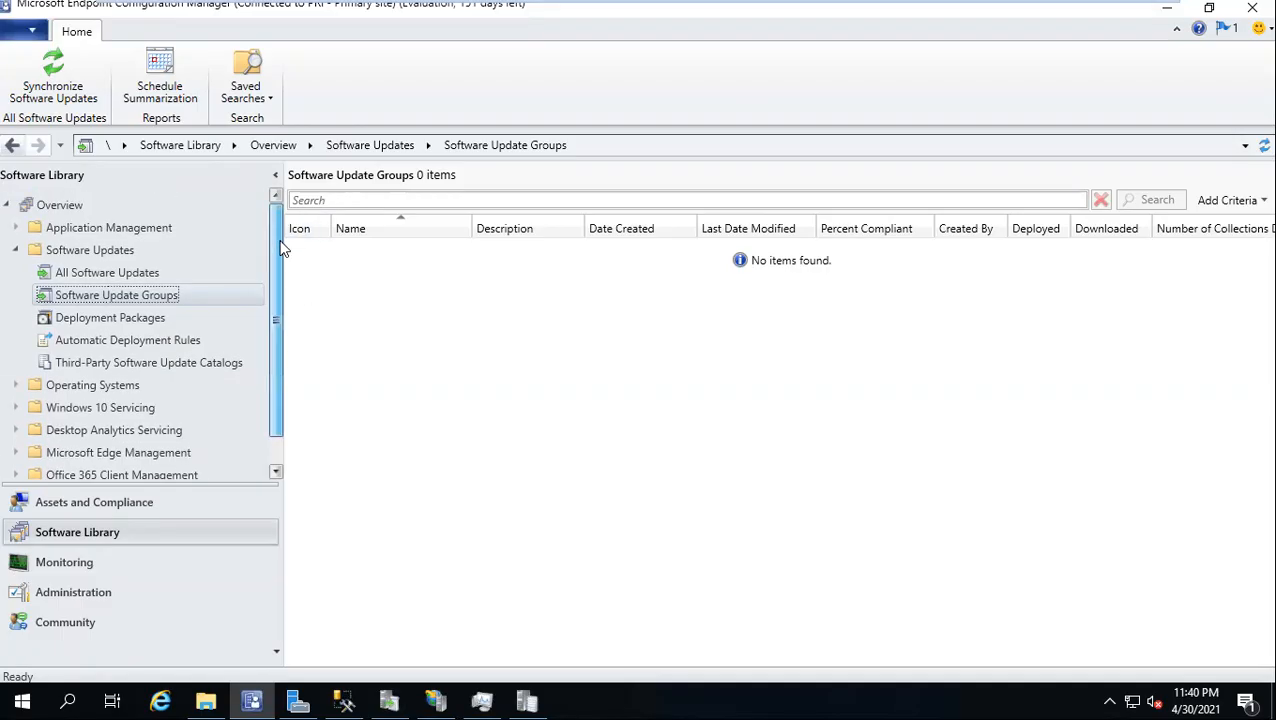
{"action": "scroll", "coordinate": [280, 250], "scroll_direction": "down", "scroll_amount": 1}
{"action": "scroll", "coordinate": [285, 230], "scroll_direction": "up", "scroll_amount": 1}
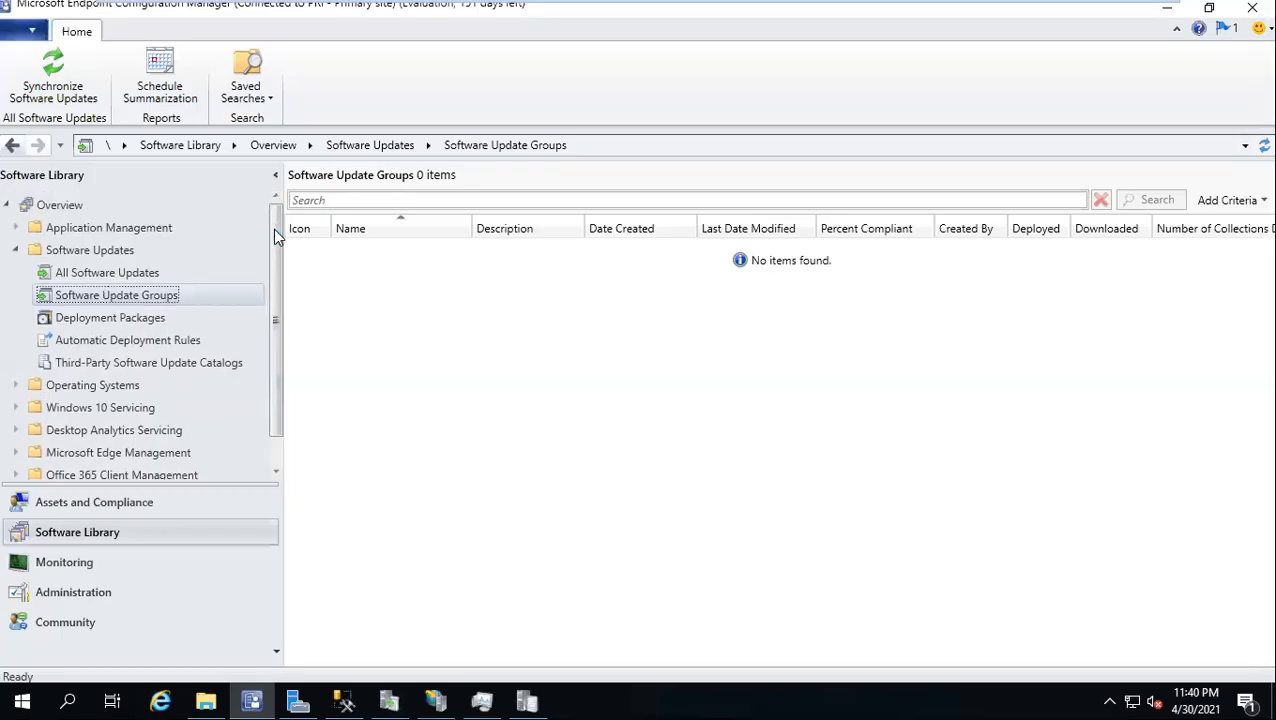
{"action": "scroll", "coordinate": [284, 264], "scroll_direction": "down", "scroll_amount": 1}
{"action": "scroll", "coordinate": [292, 222], "scroll_direction": "up", "scroll_amount": 1}
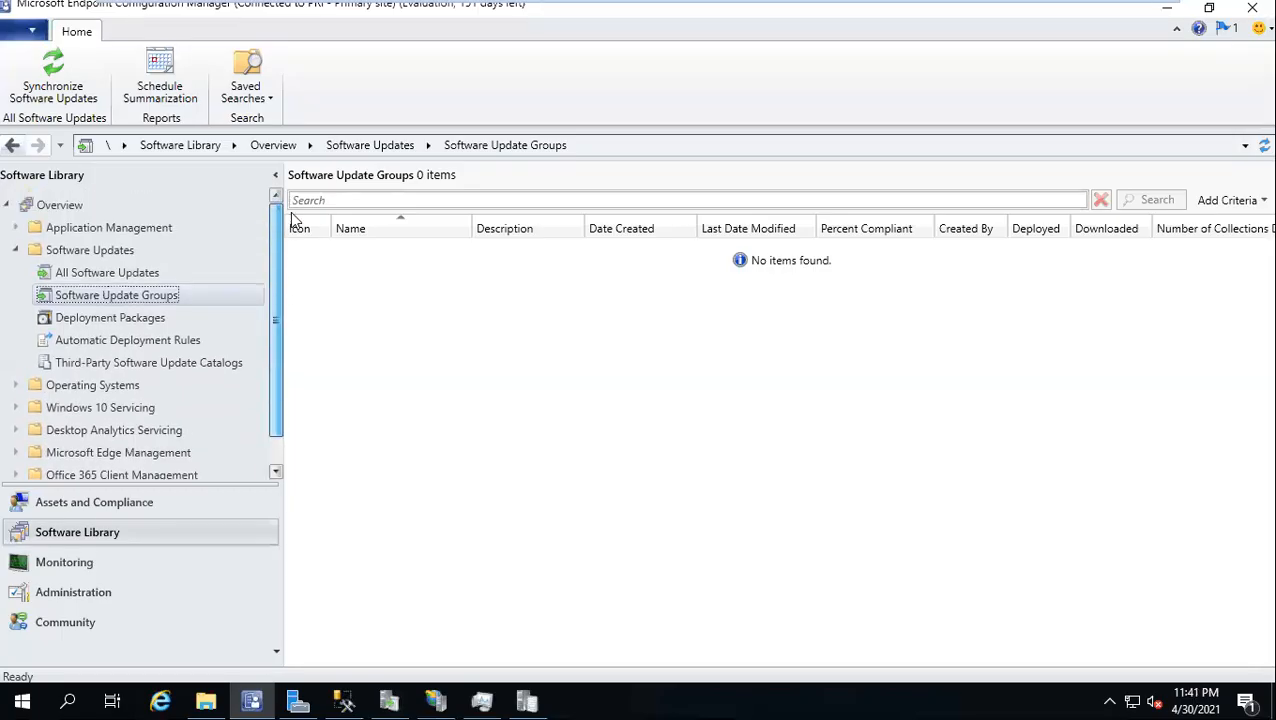
{"action": "scroll", "coordinate": [284, 340], "scroll_direction": "down", "scroll_amount": 1}
{"action": "scroll", "coordinate": [285, 300], "scroll_direction": "up", "scroll_amount": 1}
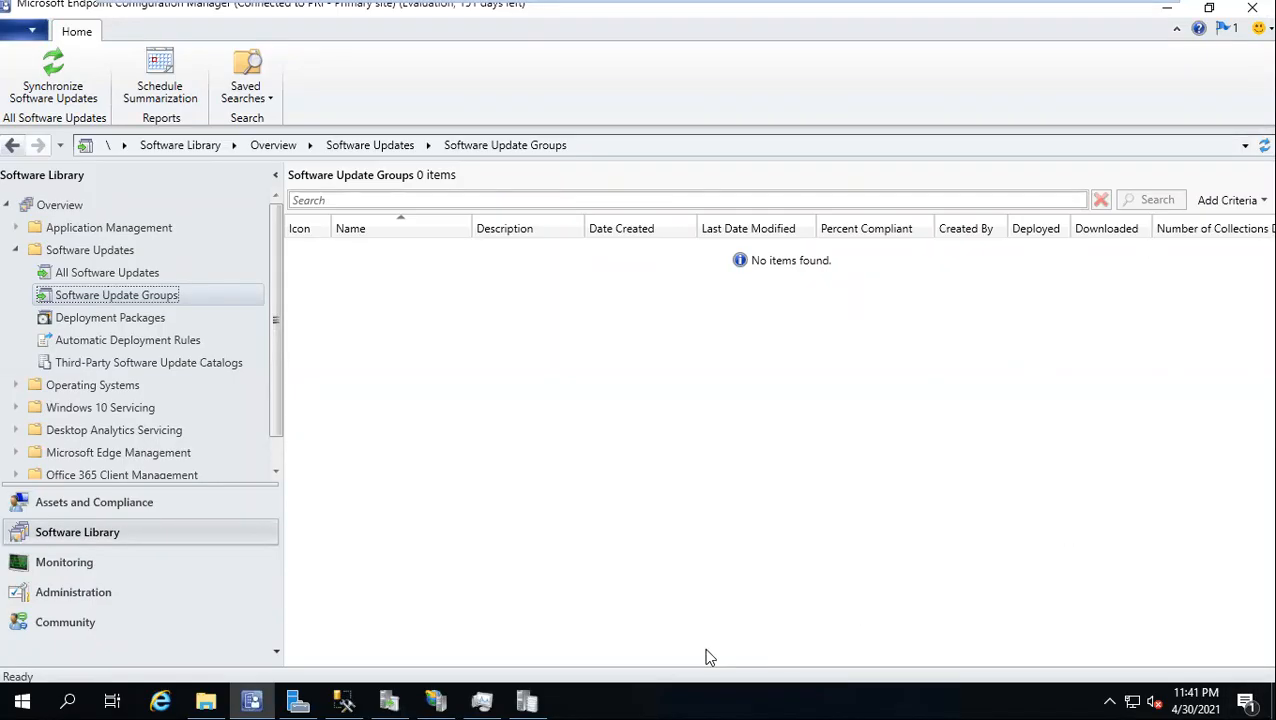
Return to wsyncmgr.log and inspect the warning about the request filter's known categories.
{"action": "key", "text": "alt+Tab"}
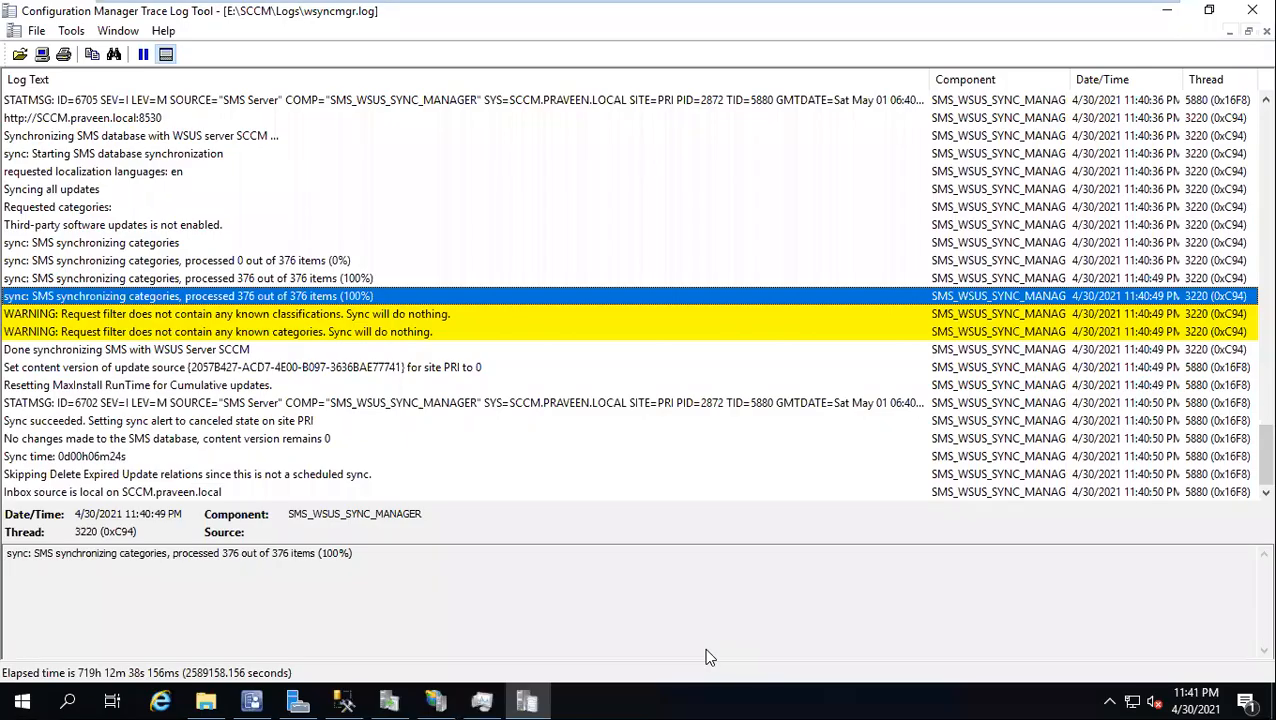
{"action": "left_click", "coordinate": [348, 333]}
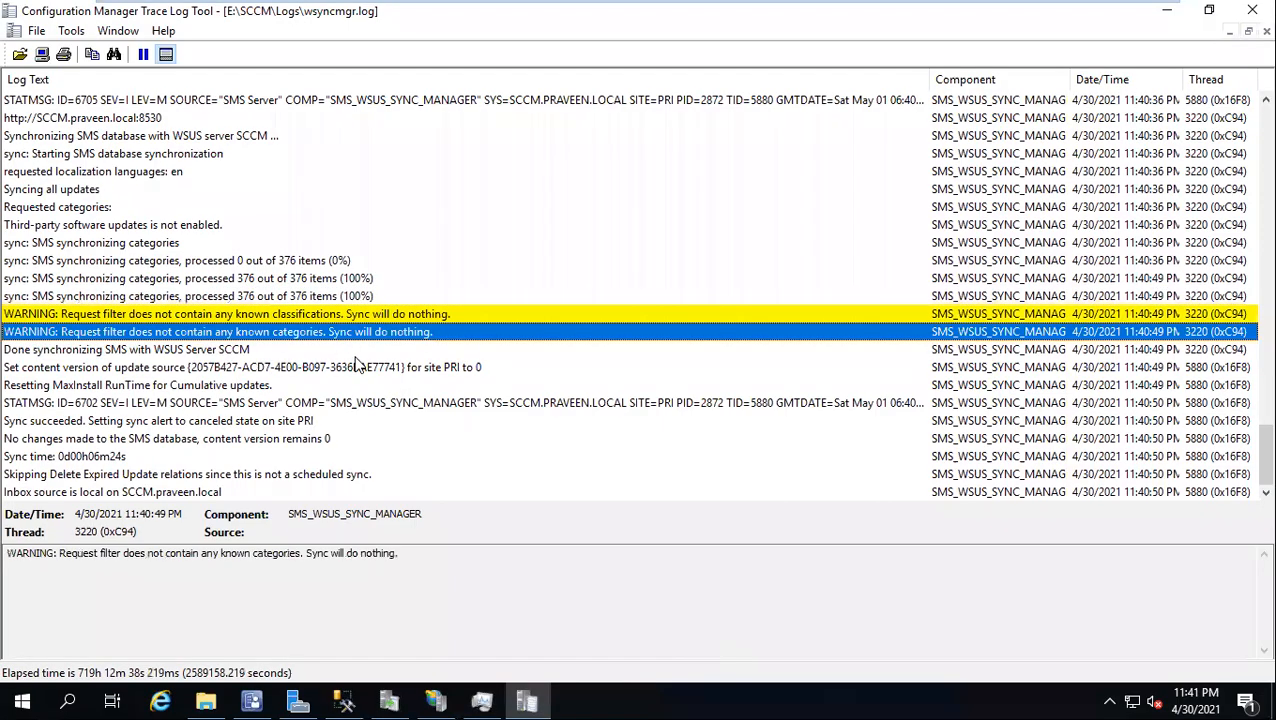
In the Configuration Manager console, enable the Security Updates classification in the PRI primary site's Software Update Point component properties.
{"action": "left_click", "coordinate": [251, 702]}
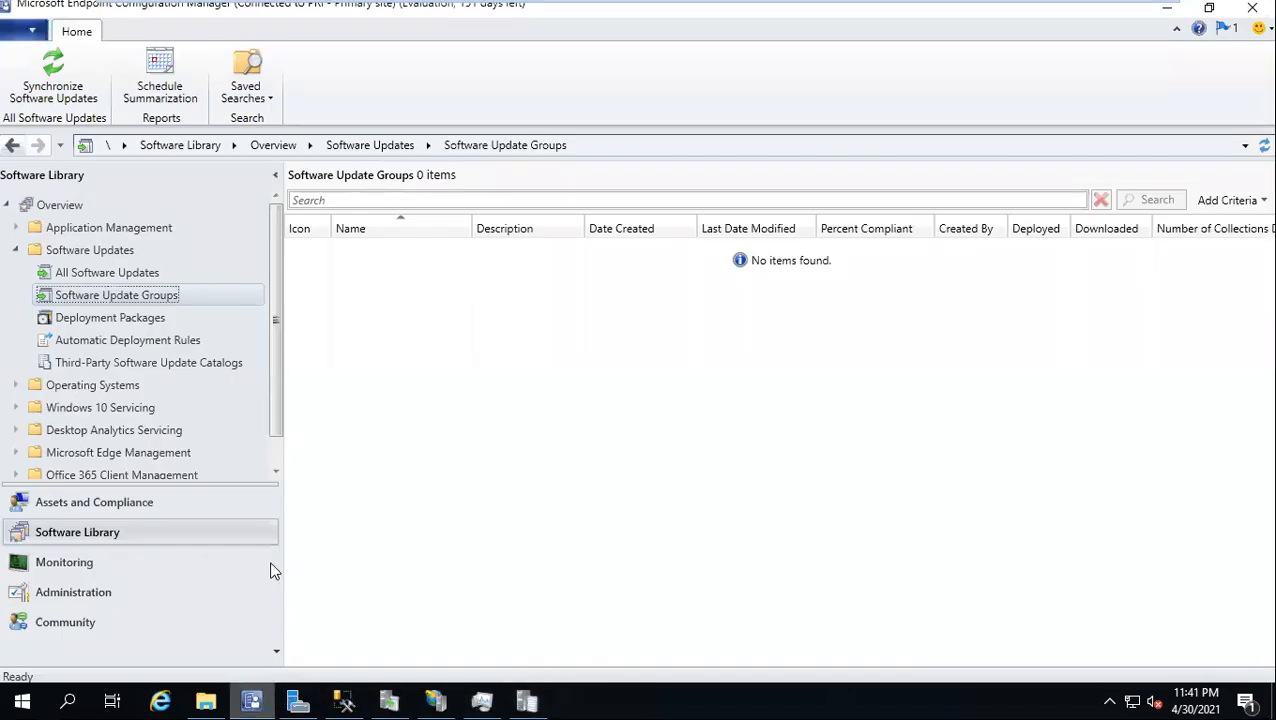
{"action": "left_click", "coordinate": [100, 596]}
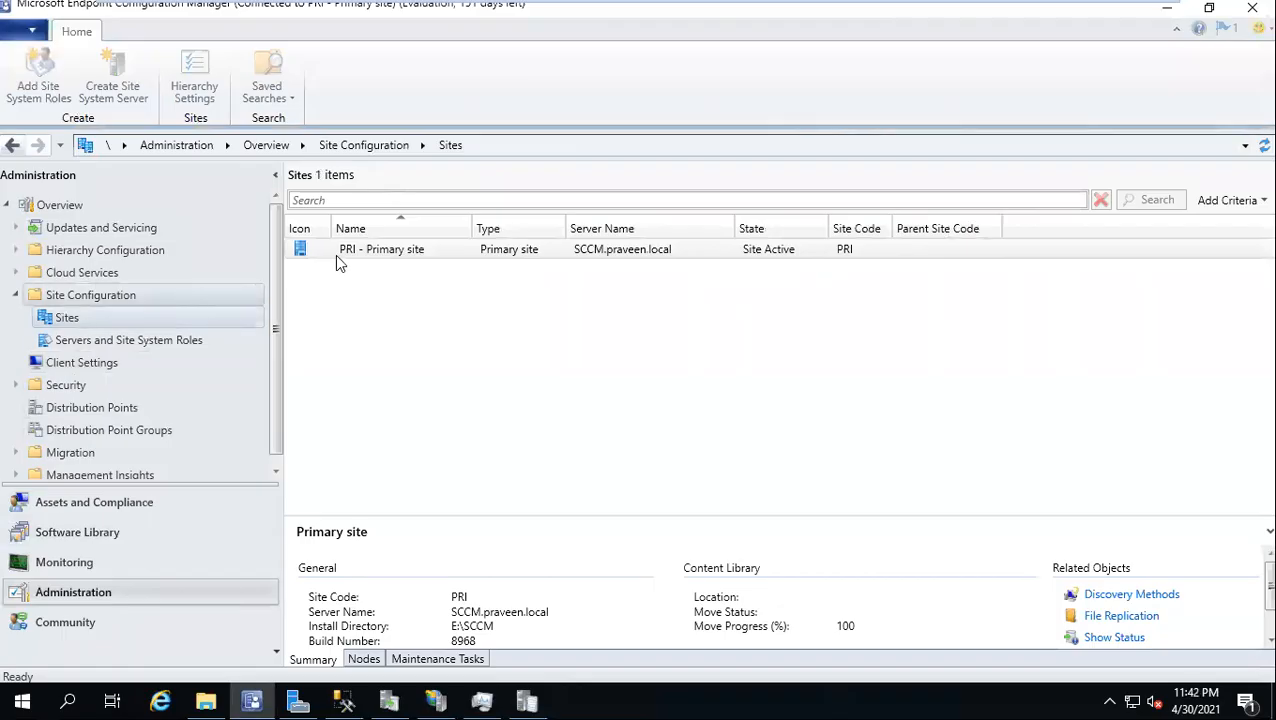
{"action": "left_click", "coordinate": [335, 252]}
{"action": "left_click", "coordinate": [805, 100]}
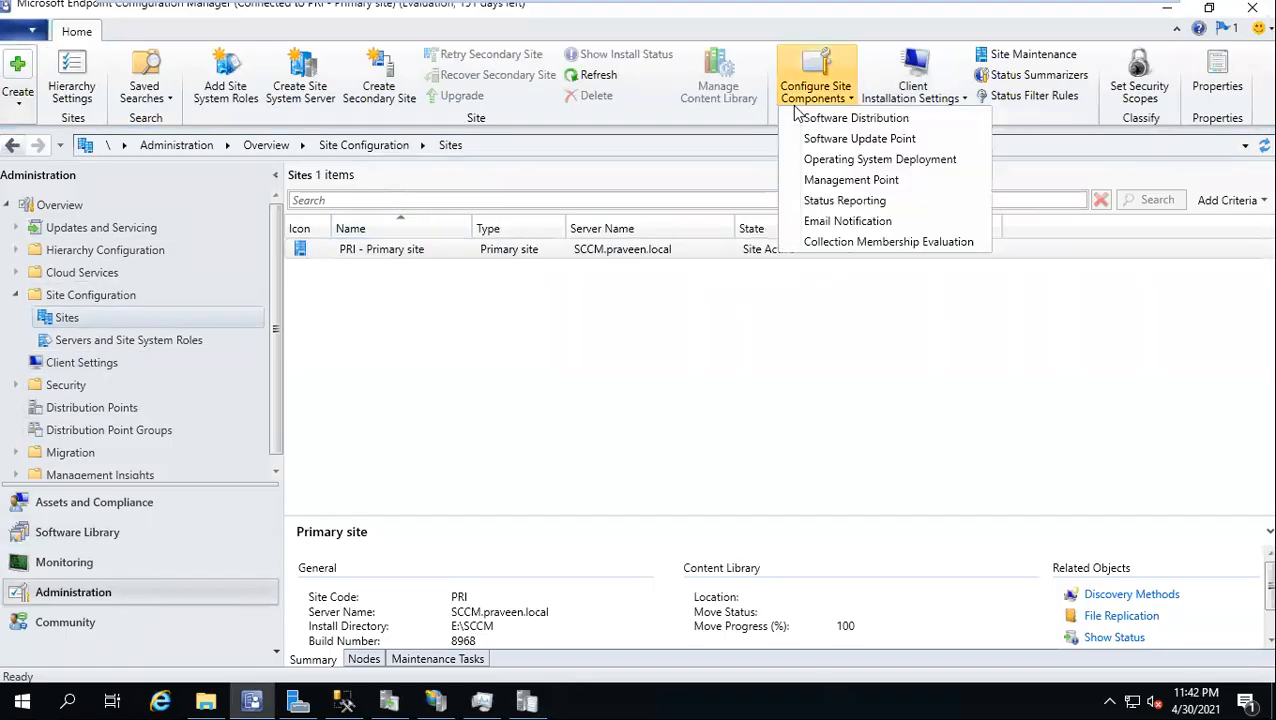
{"action": "left_click", "coordinate": [837, 146]}
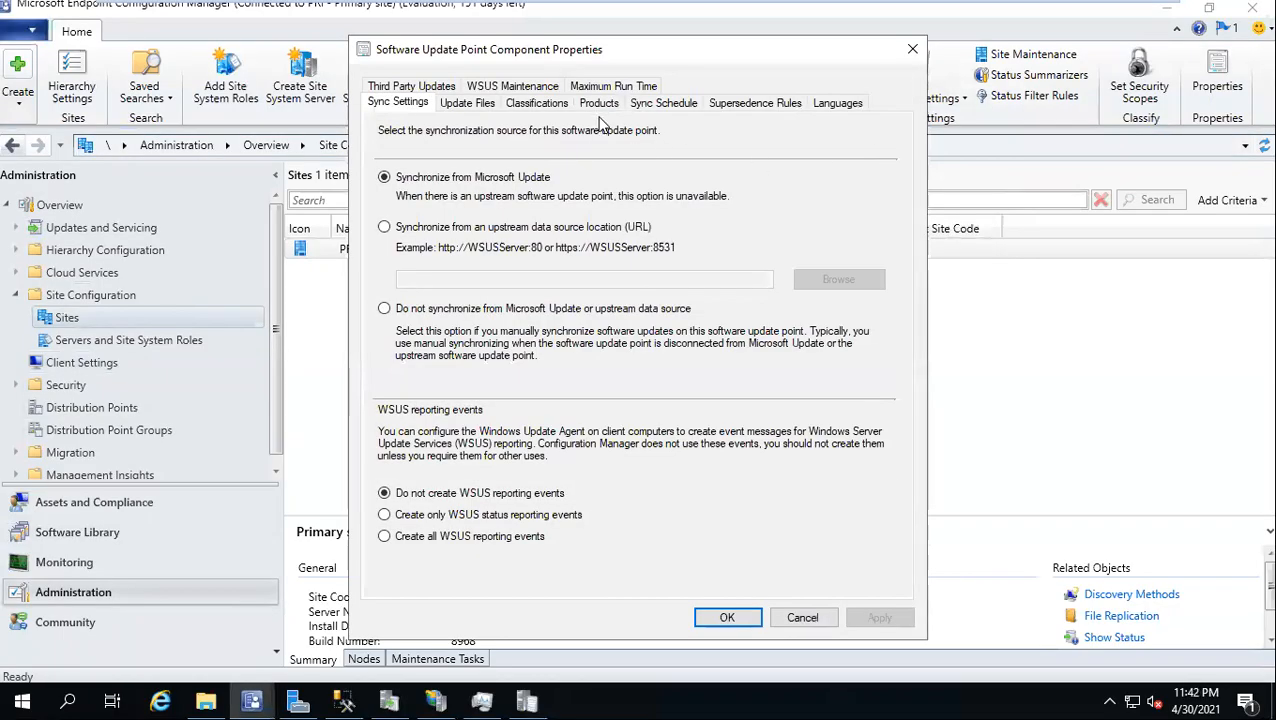
{"action": "left_click", "coordinate": [555, 106]}
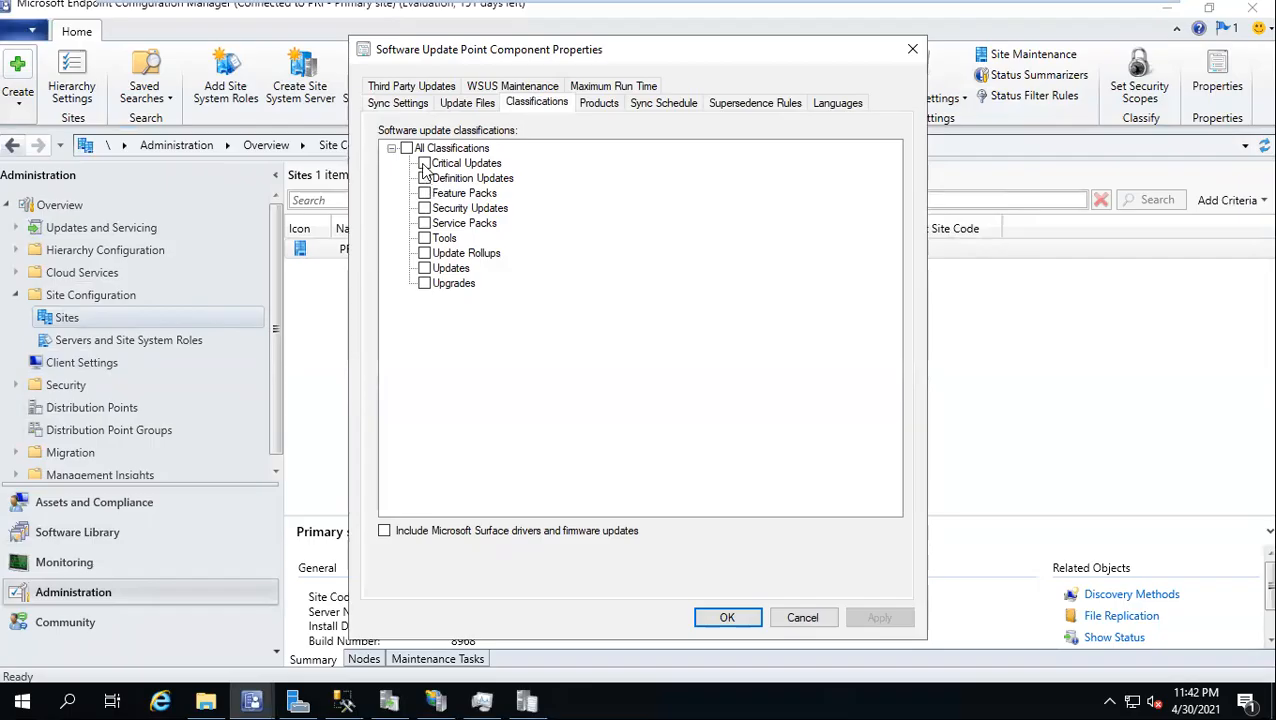
{"action": "left_click", "coordinate": [424, 209]}
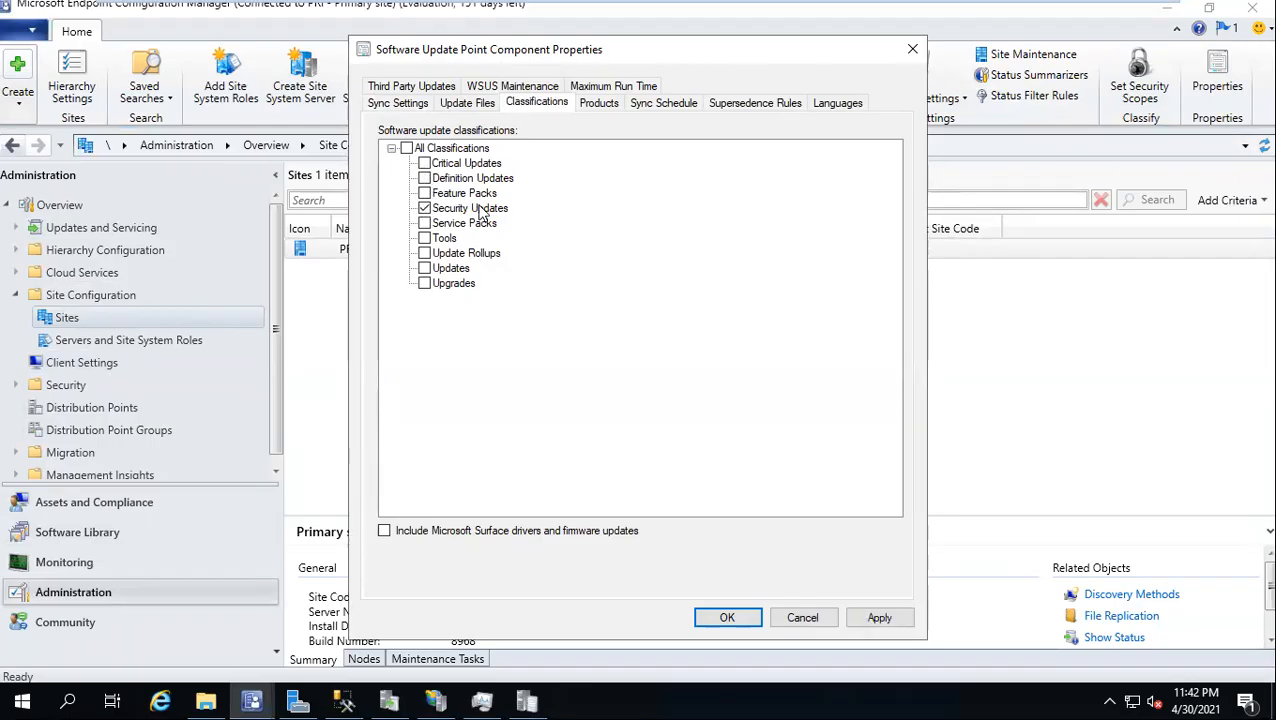
Select the Windows Server 2019 product for synchronization, apply the change, recheck the classifications, and close the component properties.
{"action": "left_click", "coordinate": [595, 104]}
{"action": "left_click_drag", "start_coordinate": [892, 168], "coordinate": [897, 381]}
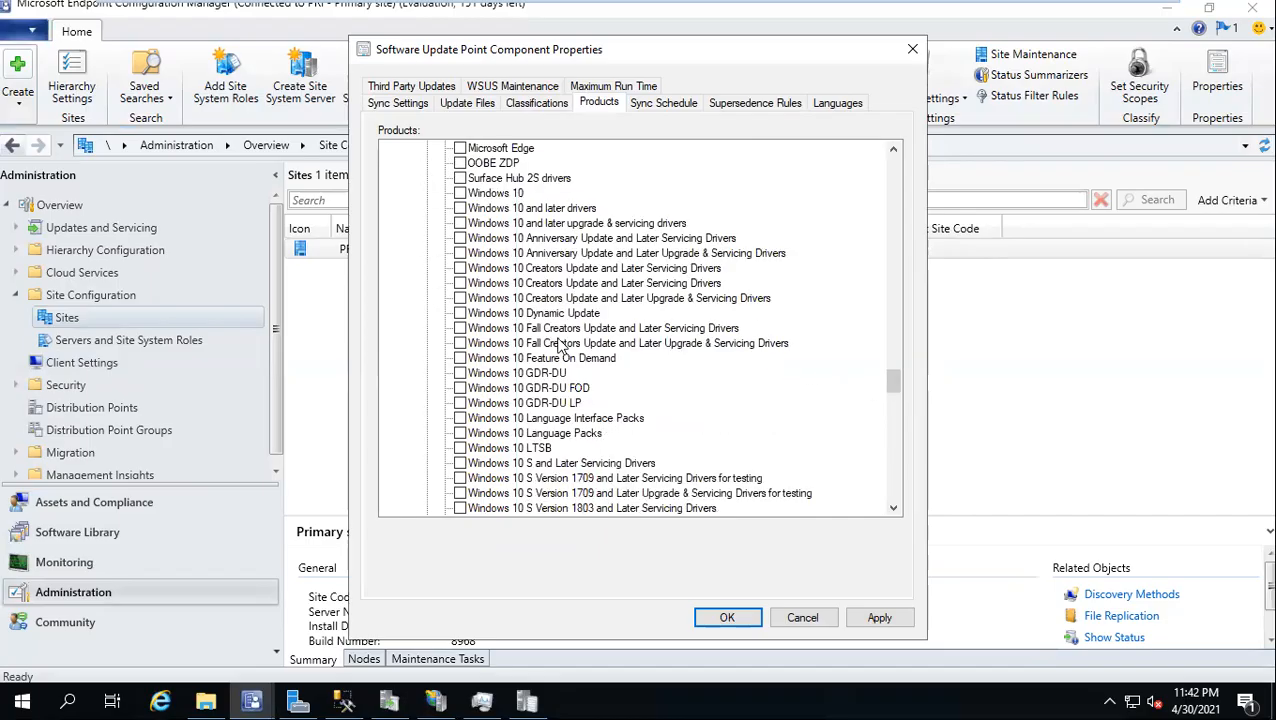
{"action": "scroll", "coordinate": [596, 437], "scroll_direction": "down", "scroll_amount": 8}
{"action": "scroll", "coordinate": [596, 437], "scroll_direction": "down", "scroll_amount": 9}
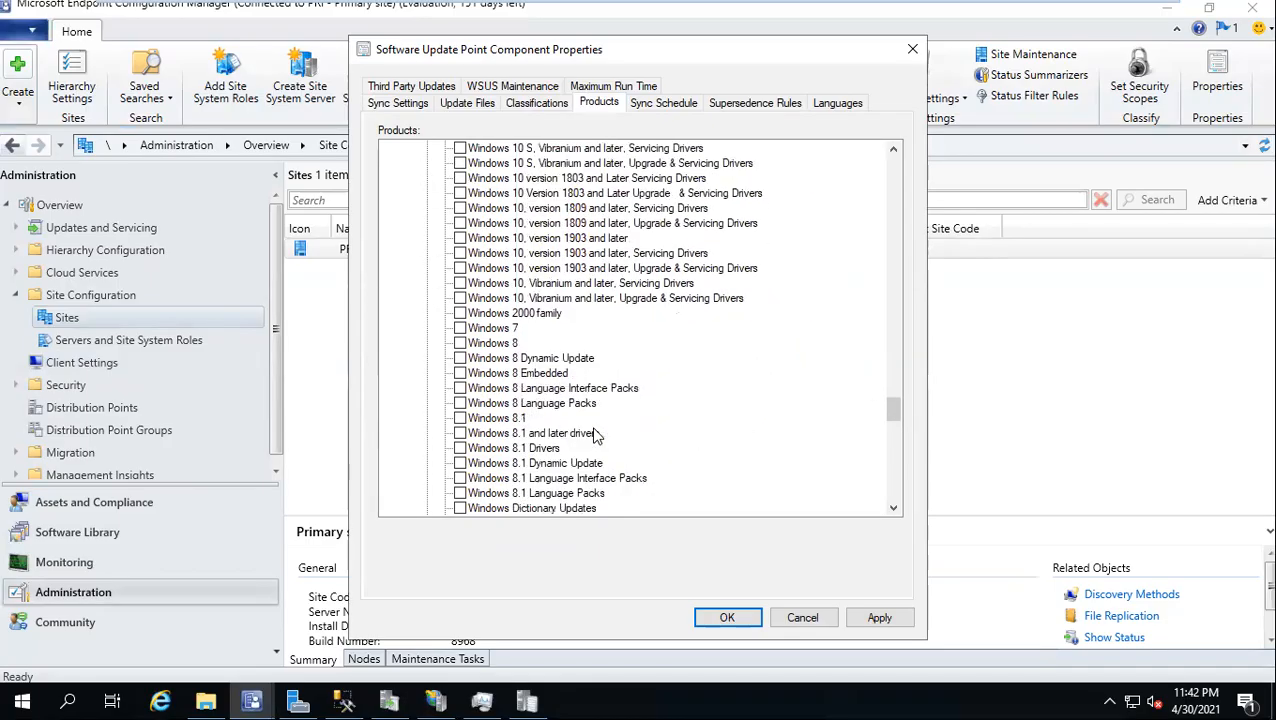
{"action": "scroll", "coordinate": [596, 437], "scroll_direction": "down", "scroll_amount": 4}
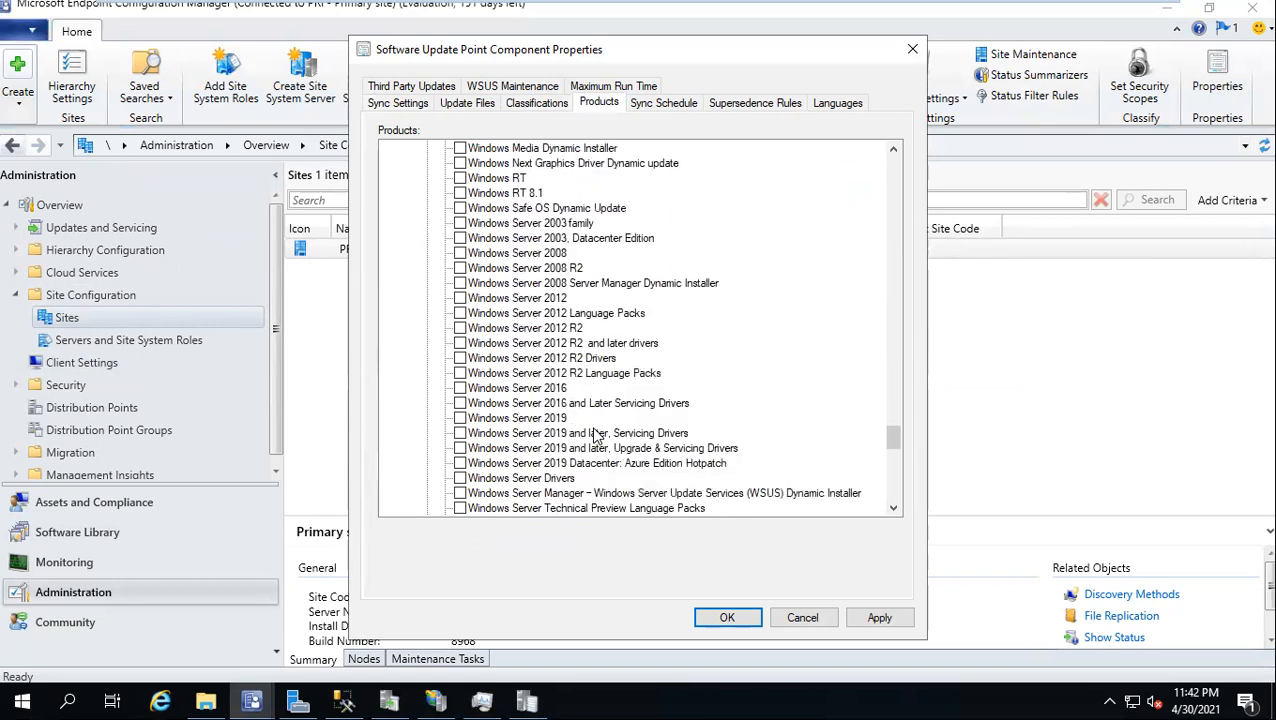
{"action": "left_click", "coordinate": [460, 328]}
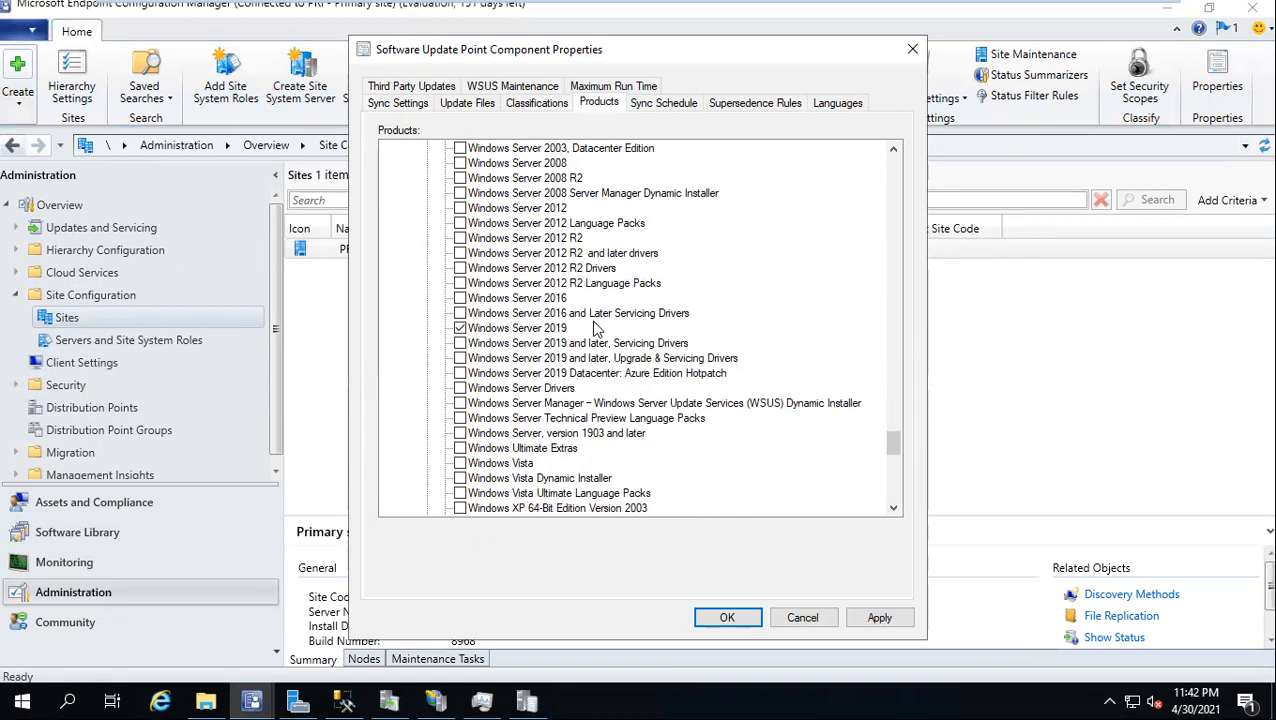
{"action": "left_click", "coordinate": [885, 617]}
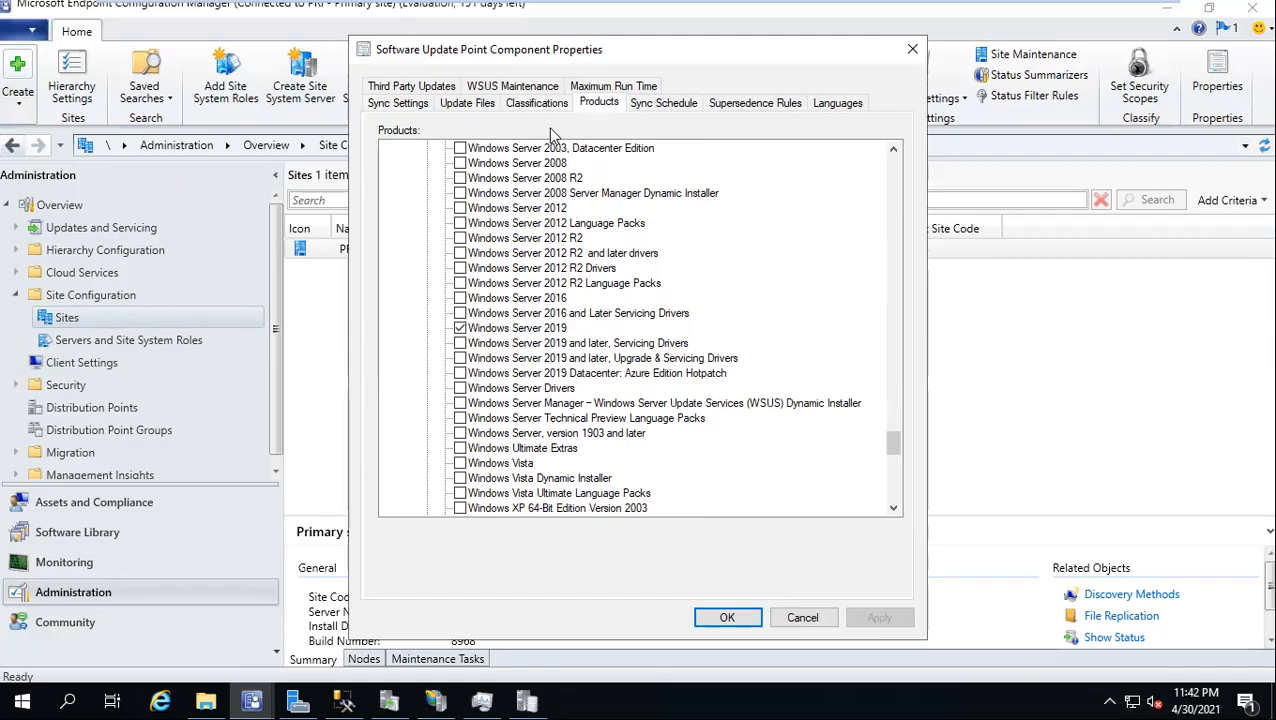
{"action": "left_click", "coordinate": [527, 104]}
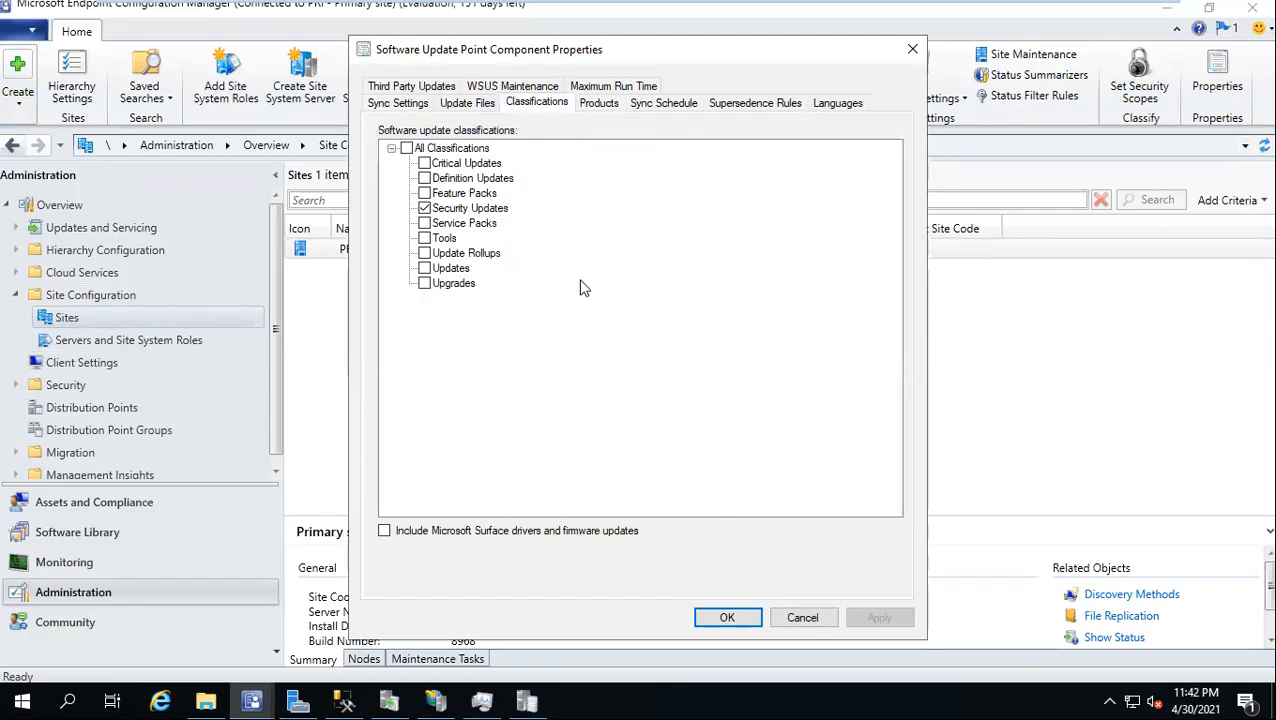
{"action": "left_click", "coordinate": [711, 622]}
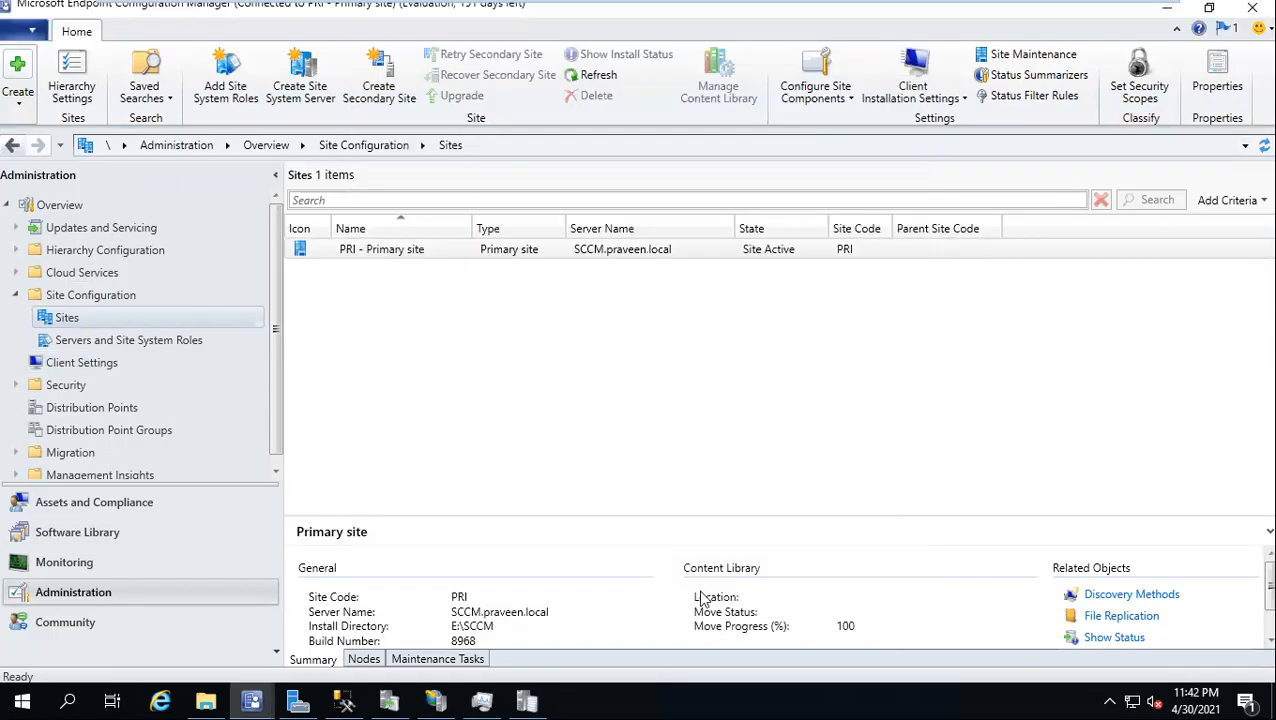
Start a site-wide synchronization of software updates from All Software Updates in the Software Library and confirm it.
{"action": "left_click", "coordinate": [92, 533]}
{"action": "left_click", "coordinate": [118, 276]}
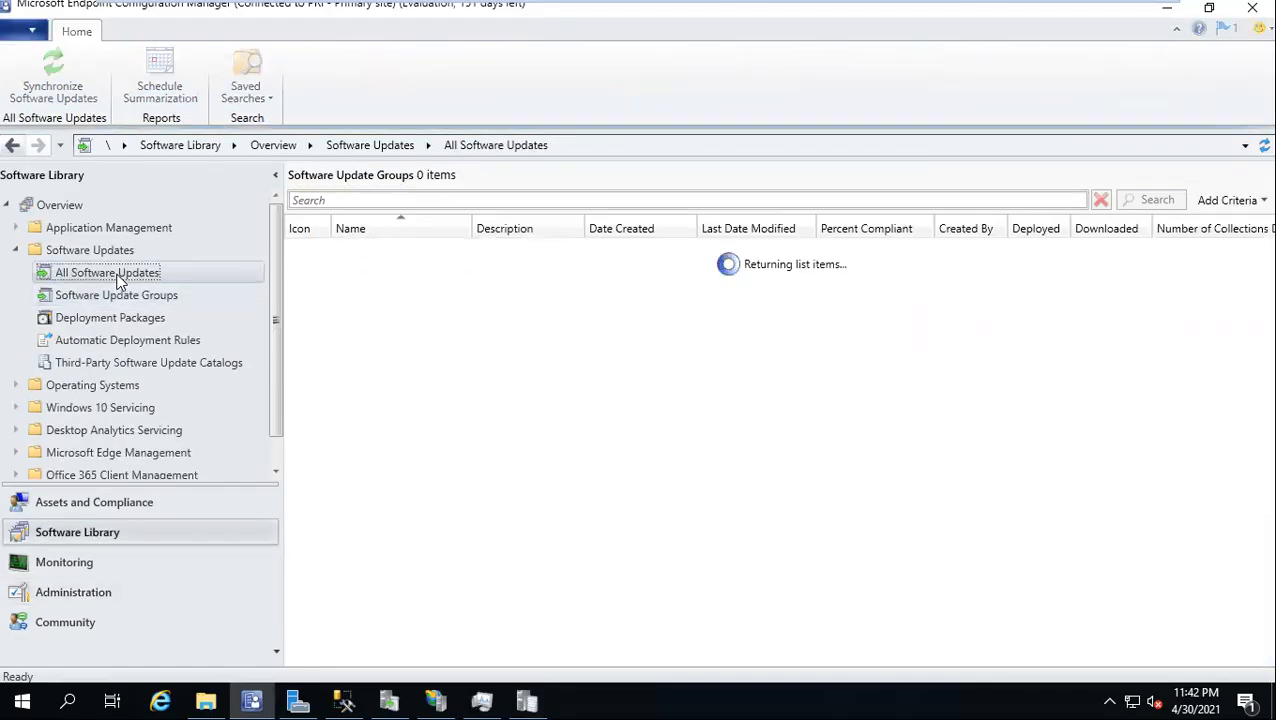
{"action": "right_click", "coordinate": [118, 280]}
{"action": "left_click", "coordinate": [160, 291]}
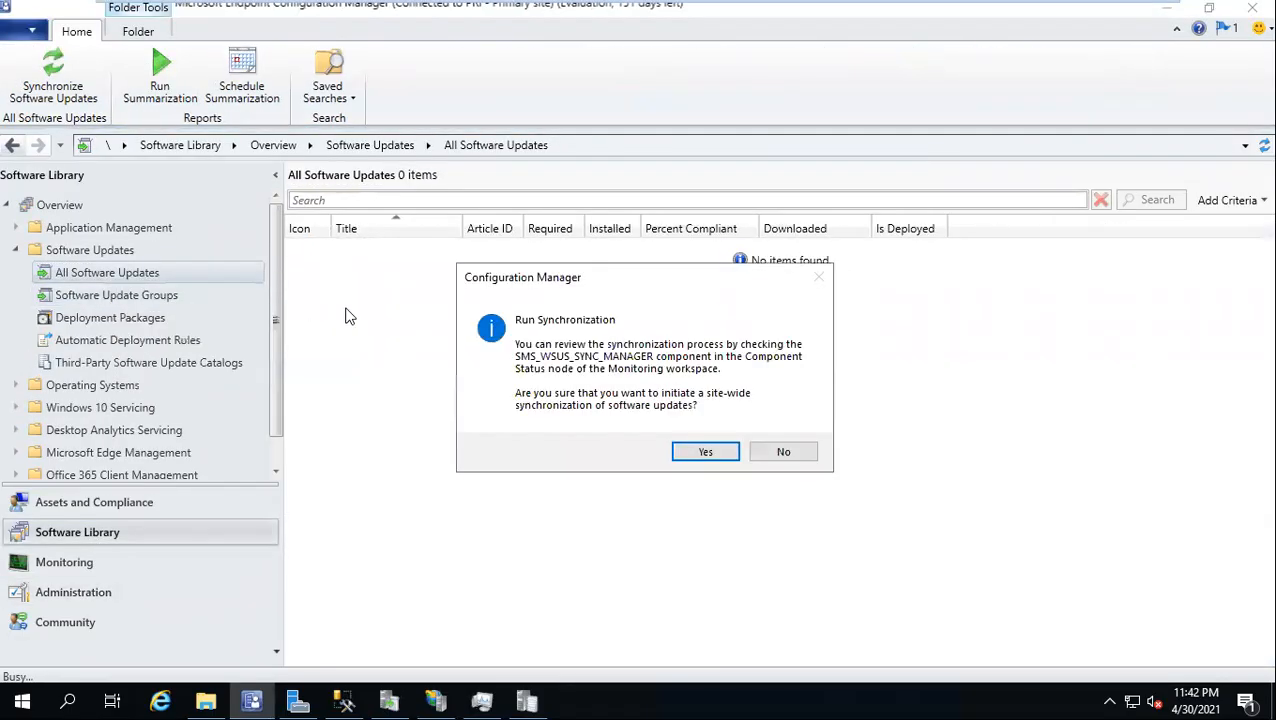
{"action": "left_click", "coordinate": [721, 452]}
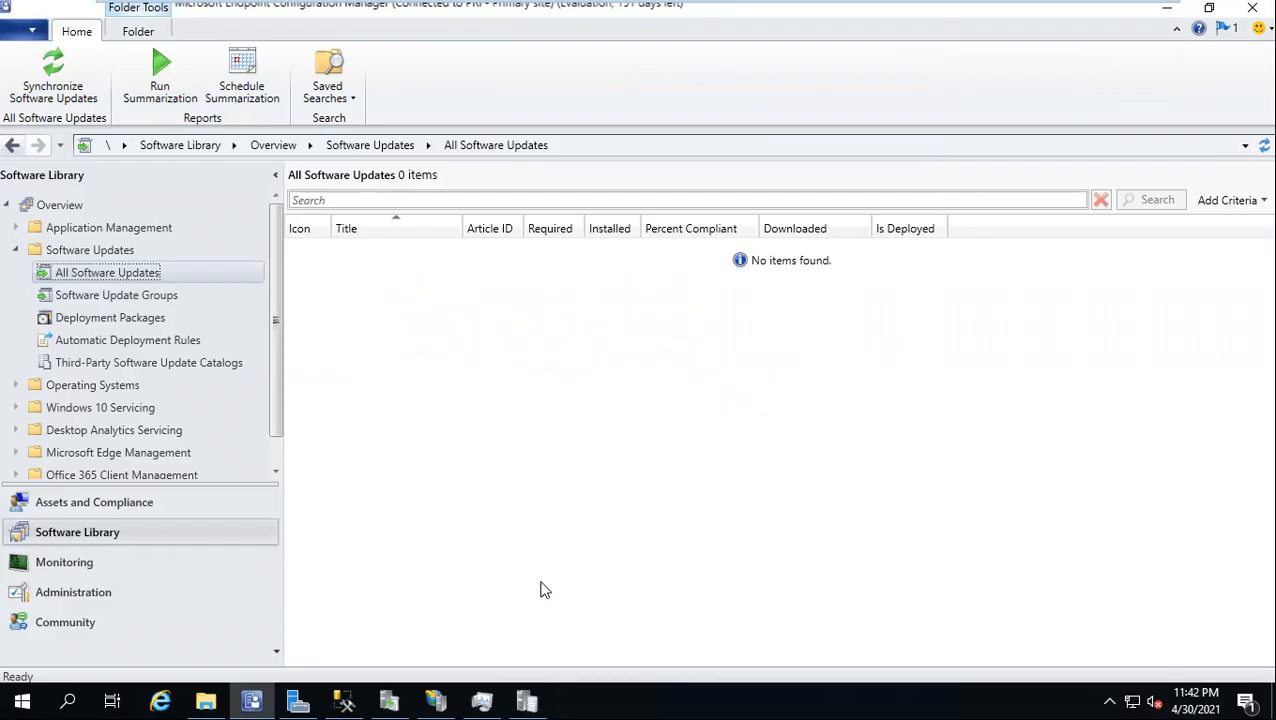
Switch to wsyncmgr.log and review the previous run's sync time entry and the new sync's 6701 status message.
{"action": "left_click", "coordinate": [524, 700]}
{"action": "left_click", "coordinate": [428, 385]}
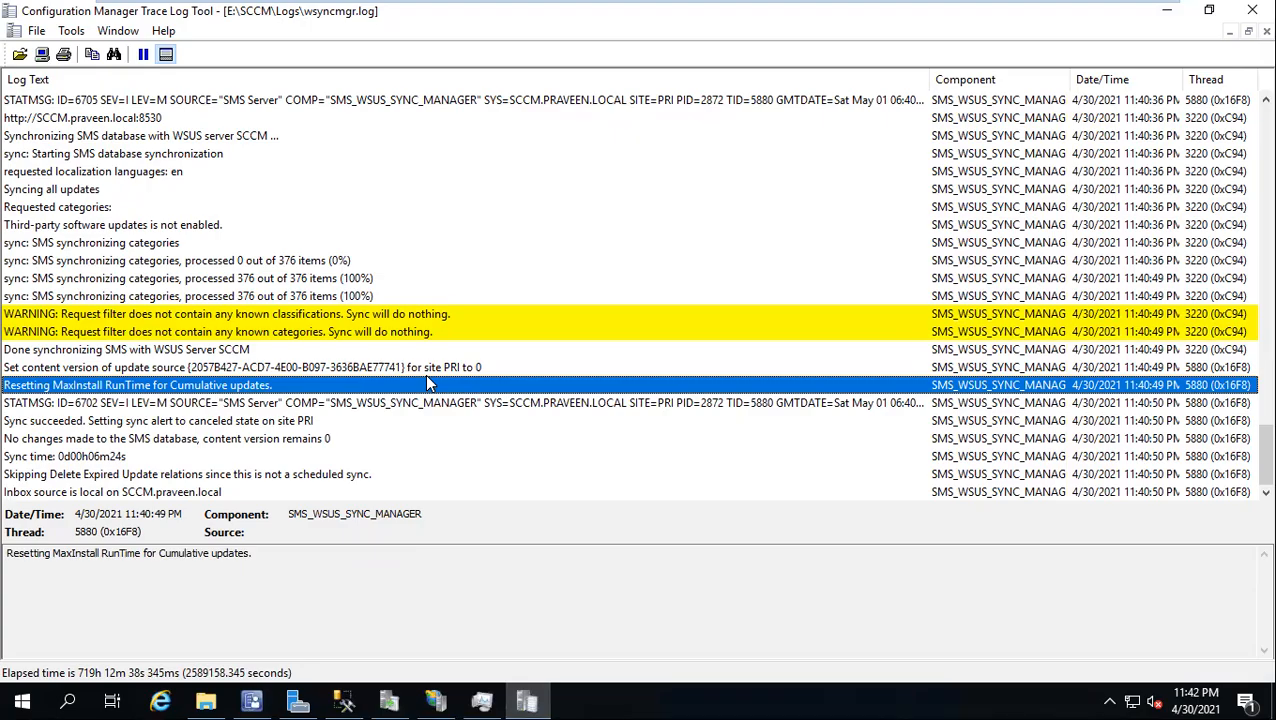
{"action": "left_click", "coordinate": [347, 456]}
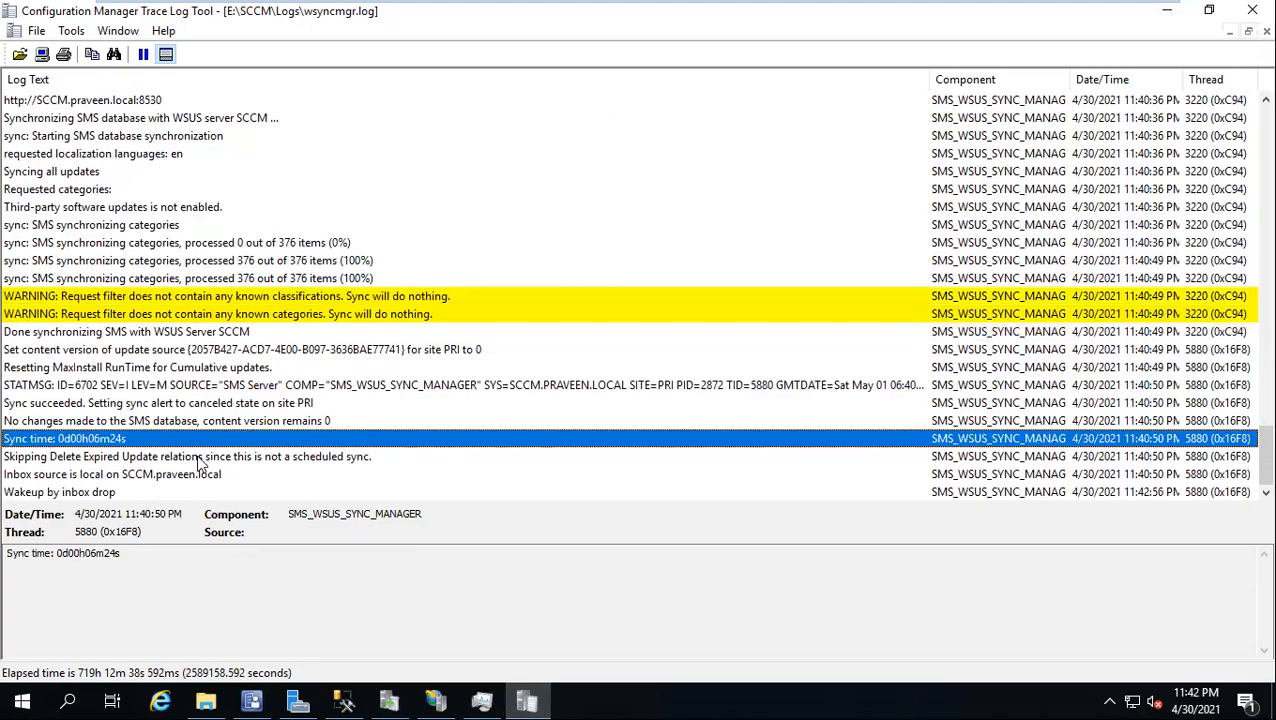
{"action": "left_click", "coordinate": [184, 490]}
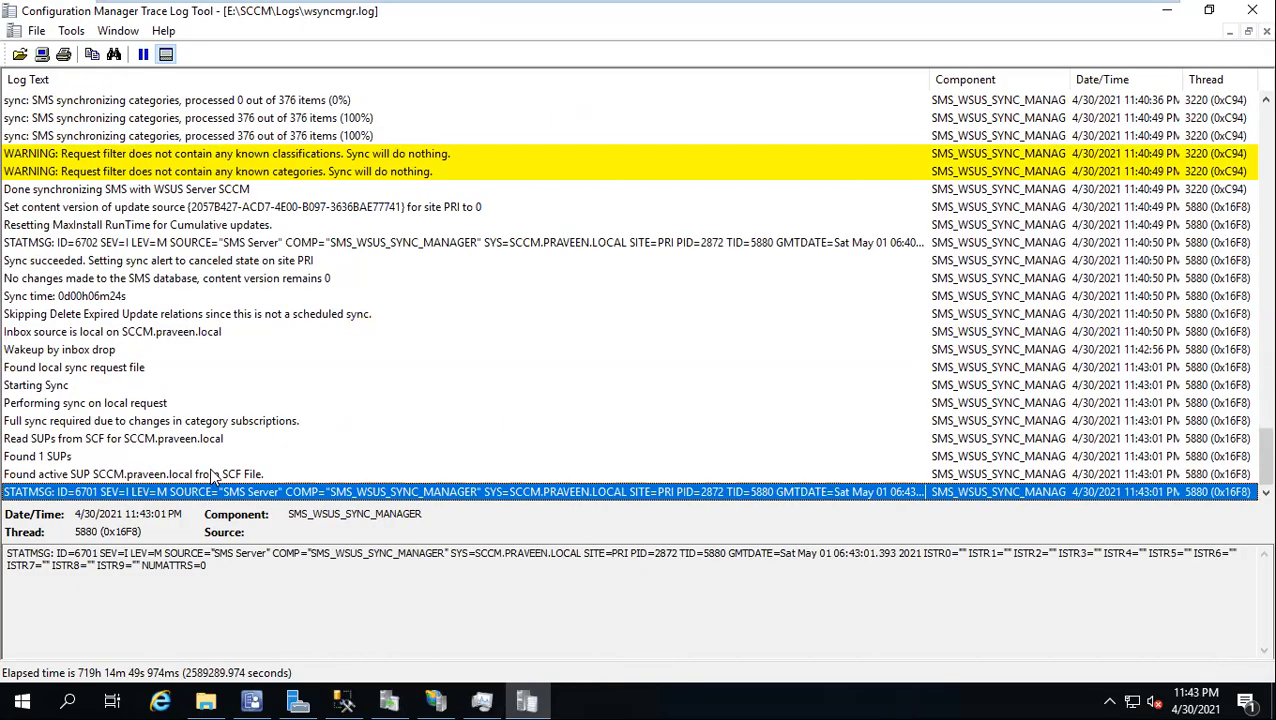
Compare the SCCM server's synchronization status in Update Services with wsyncmgr.log and the All Software Updates list in Configuration Manager.
{"action": "left_click", "coordinate": [392, 700]}
{"action": "left_click", "coordinate": [57, 97]}
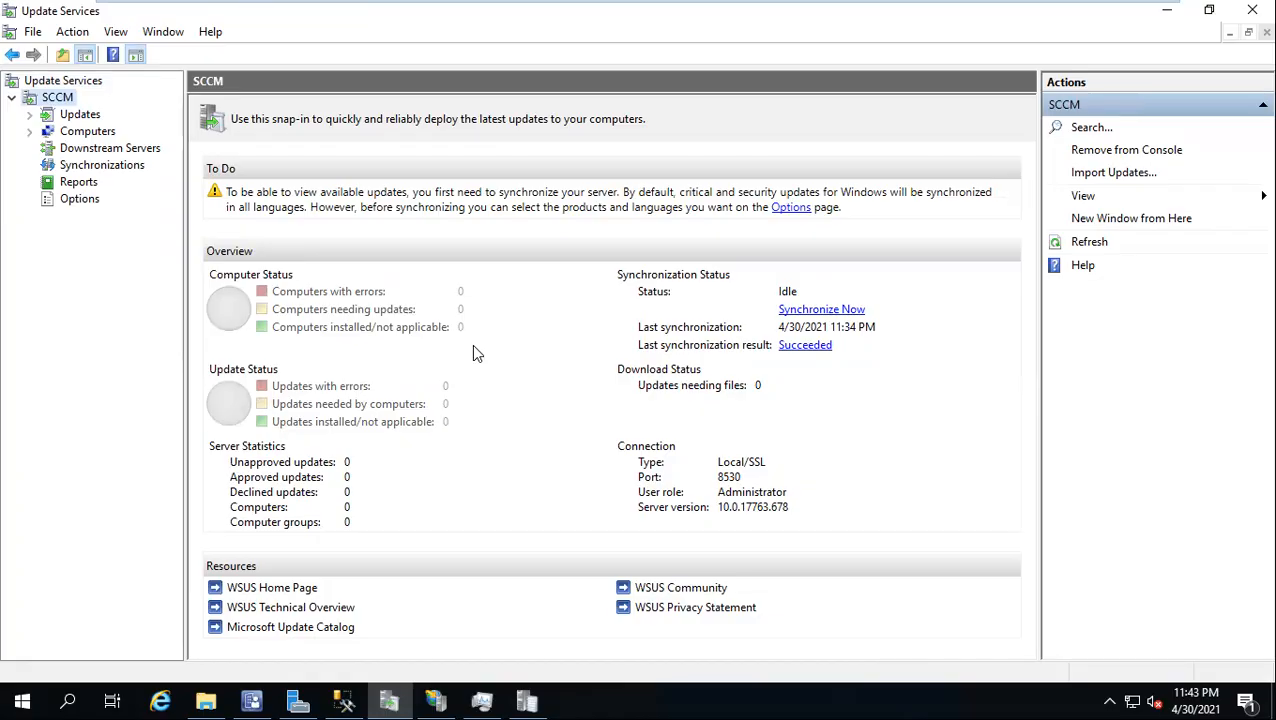
{"action": "left_click", "coordinate": [527, 700]}
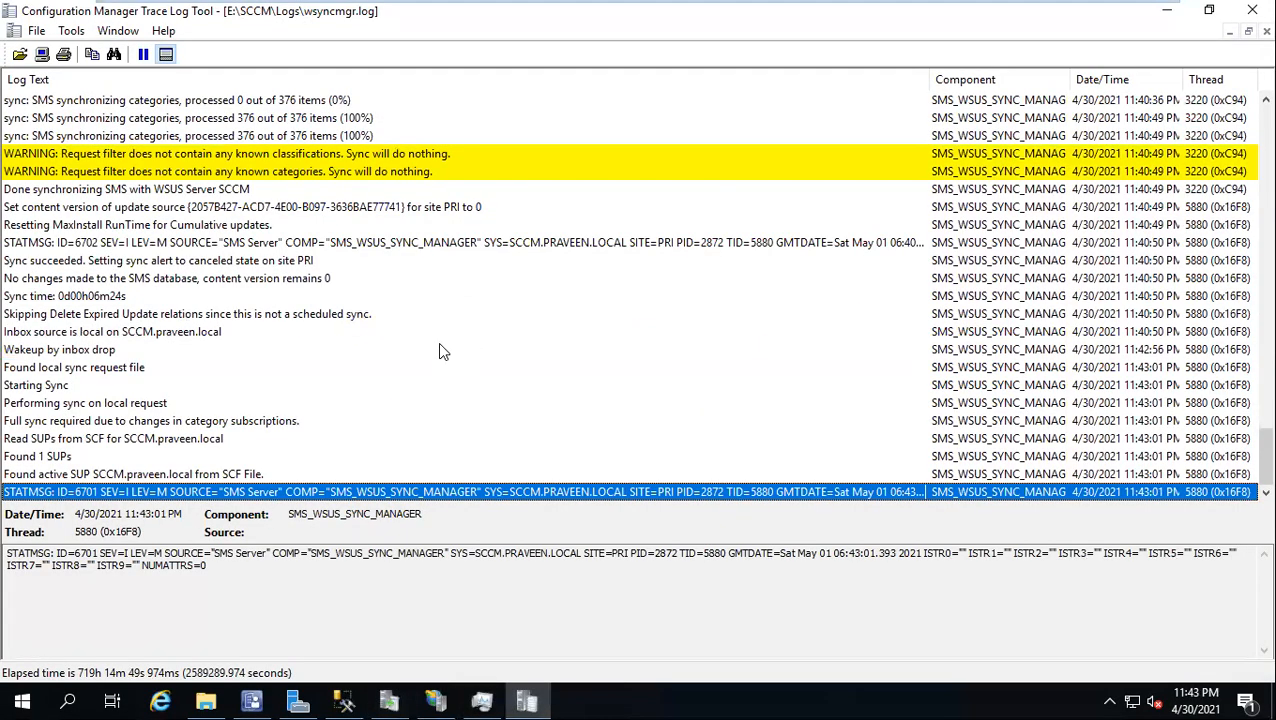
{"action": "left_click", "coordinate": [265, 698]}
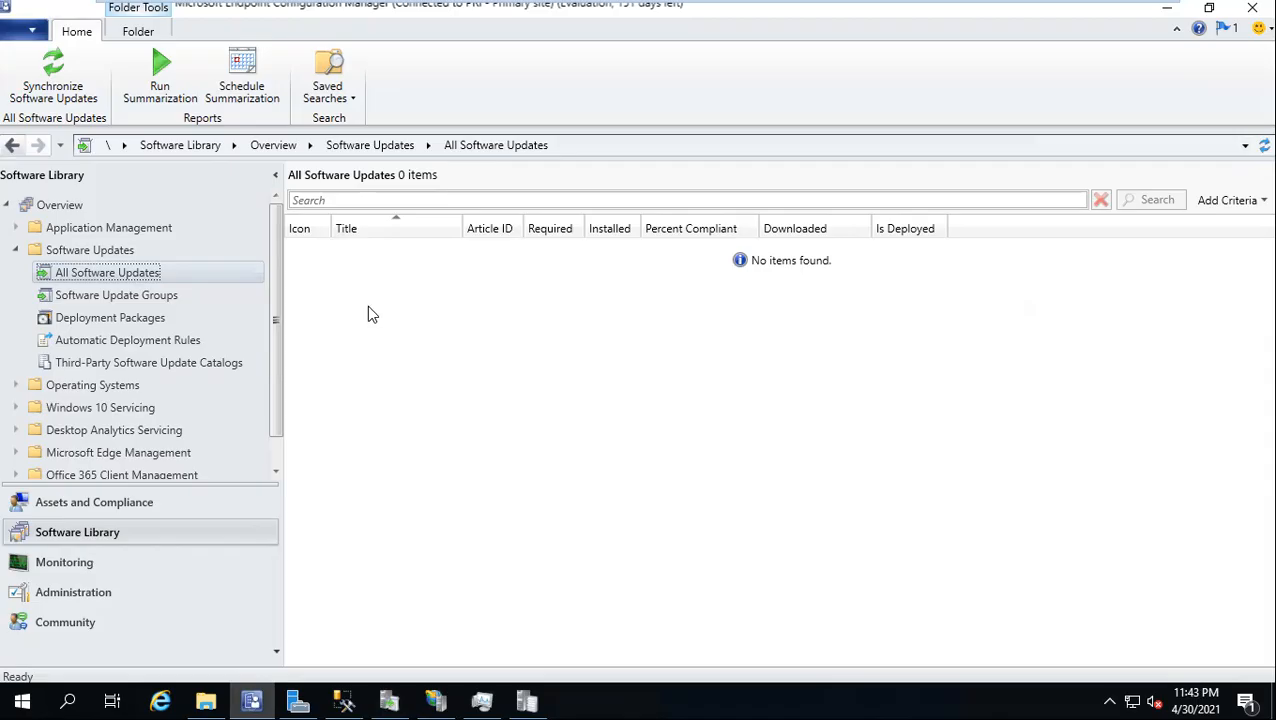
{"action": "left_click", "coordinate": [540, 699]}
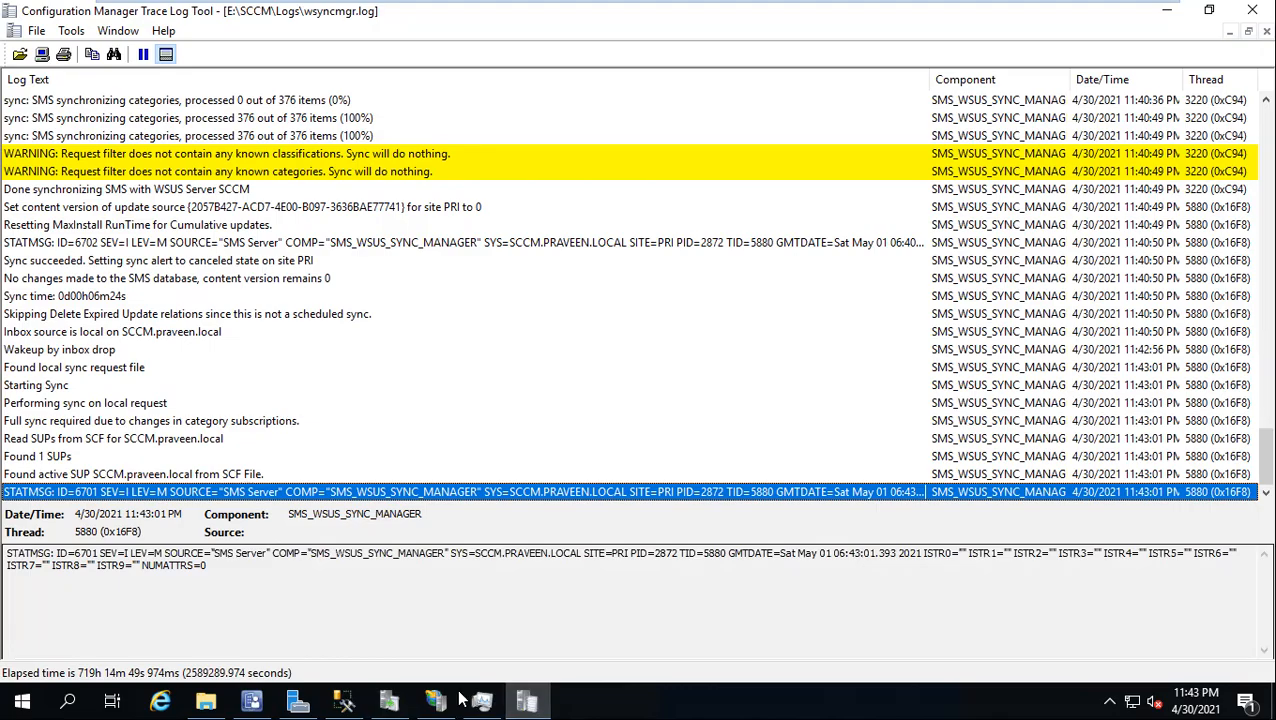
{"action": "left_click", "coordinate": [251, 701]}
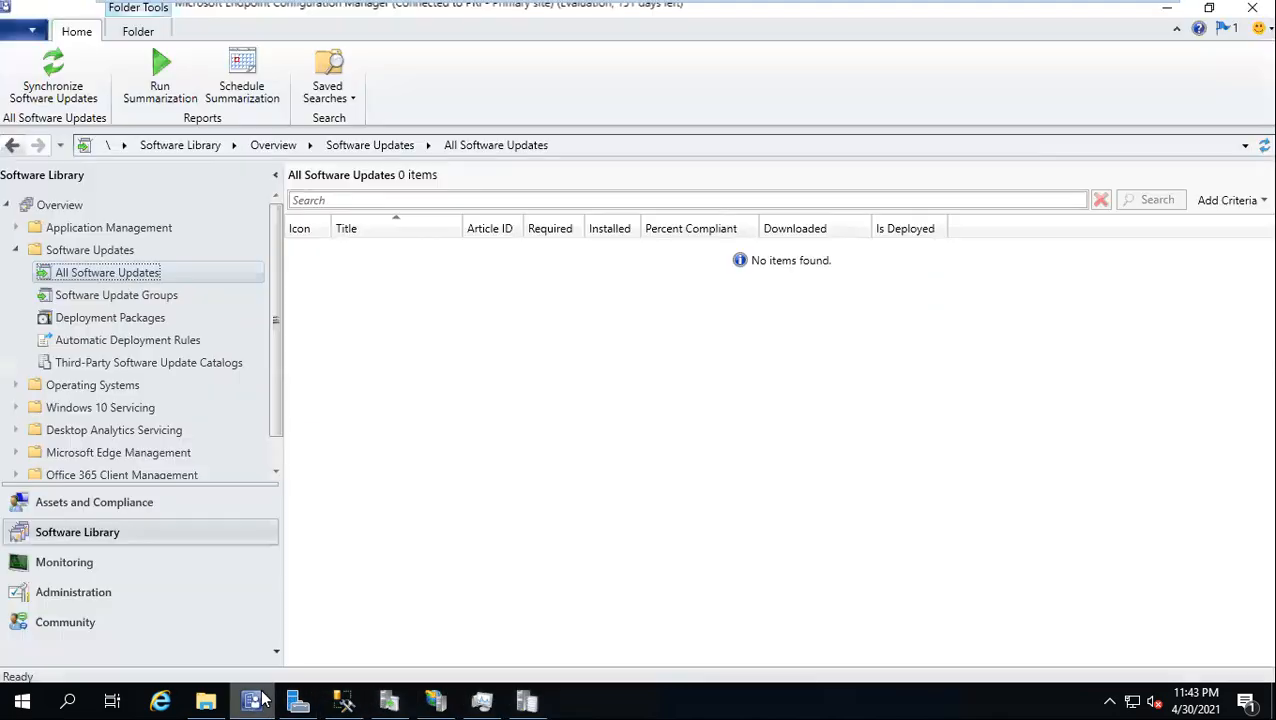
{"action": "left_click", "coordinate": [403, 700]}
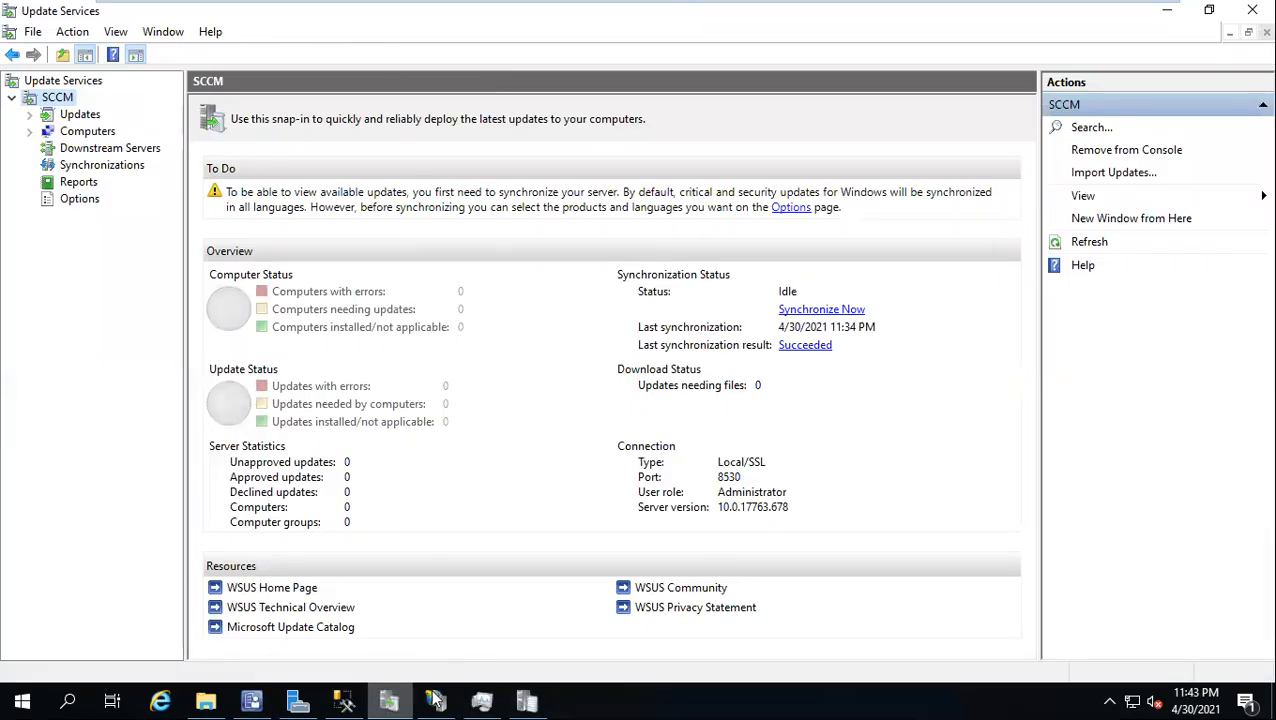
{"action": "left_click", "coordinate": [256, 700]}
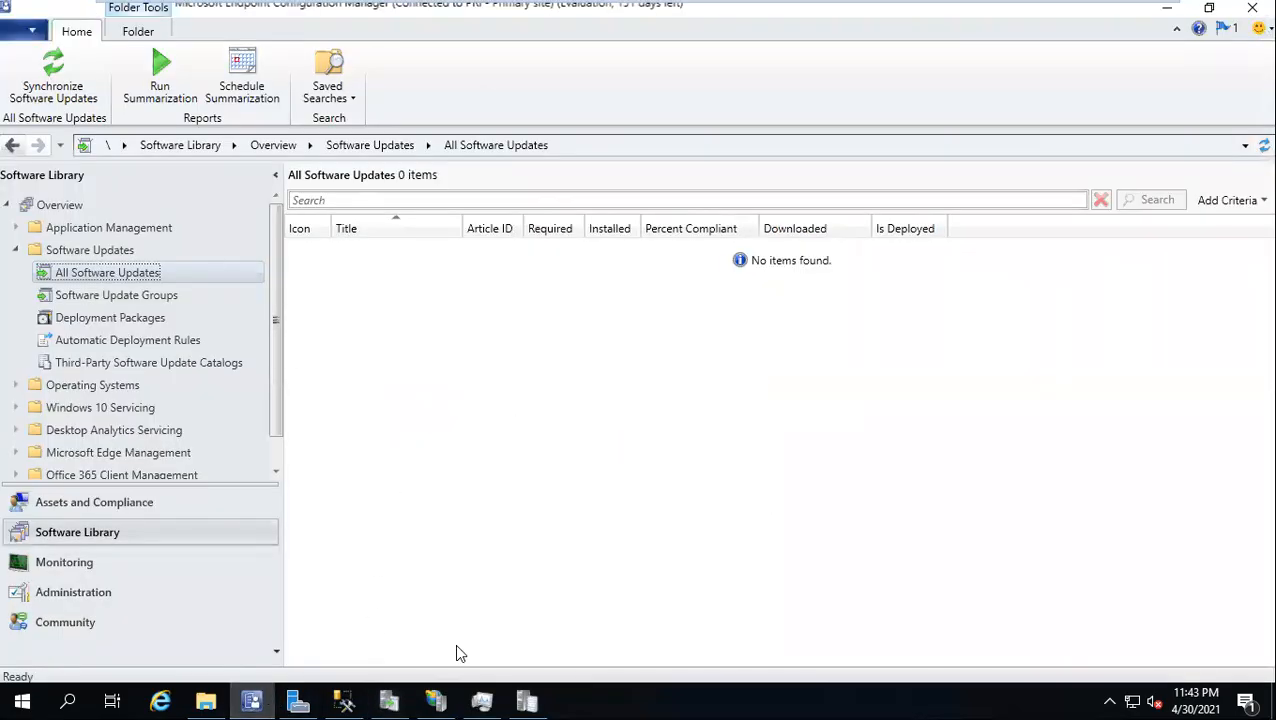
Switch to wsyncmgr.log and examine the new sync's 6704 status message and its latest WSUS update progress entry.
{"action": "left_click", "coordinate": [527, 700]}
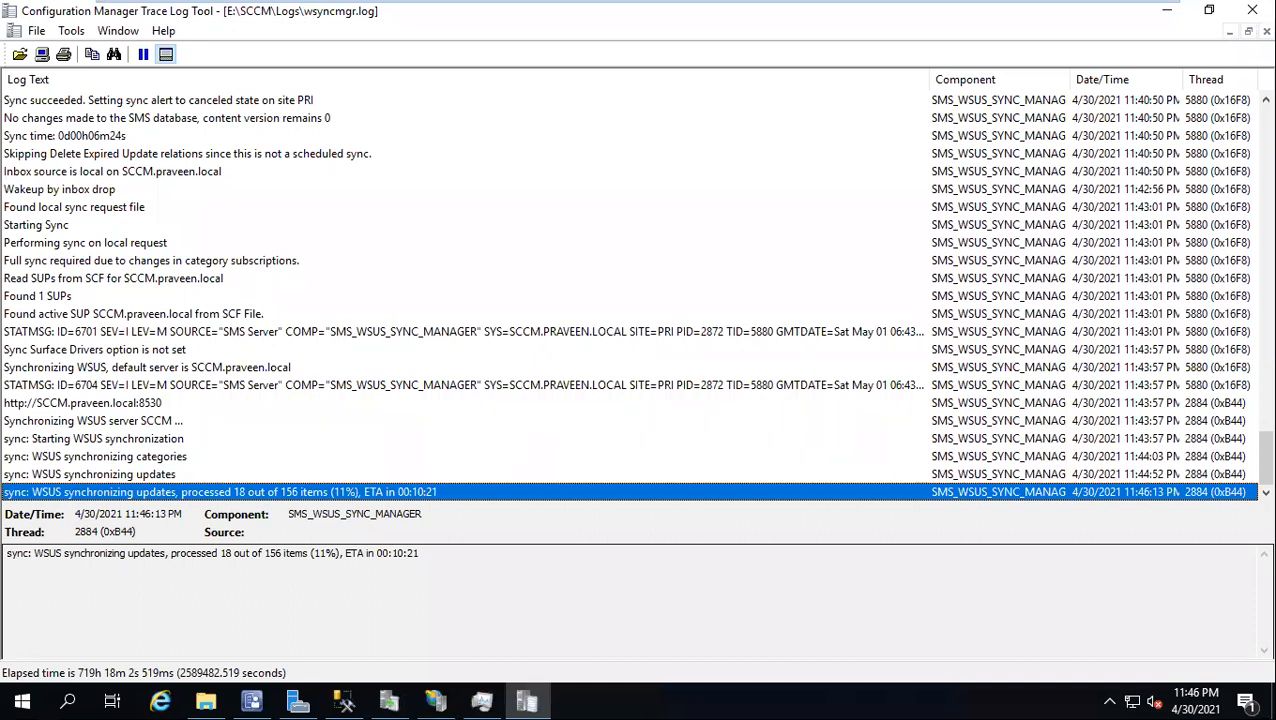
{"action": "left_click", "coordinate": [730, 120]}
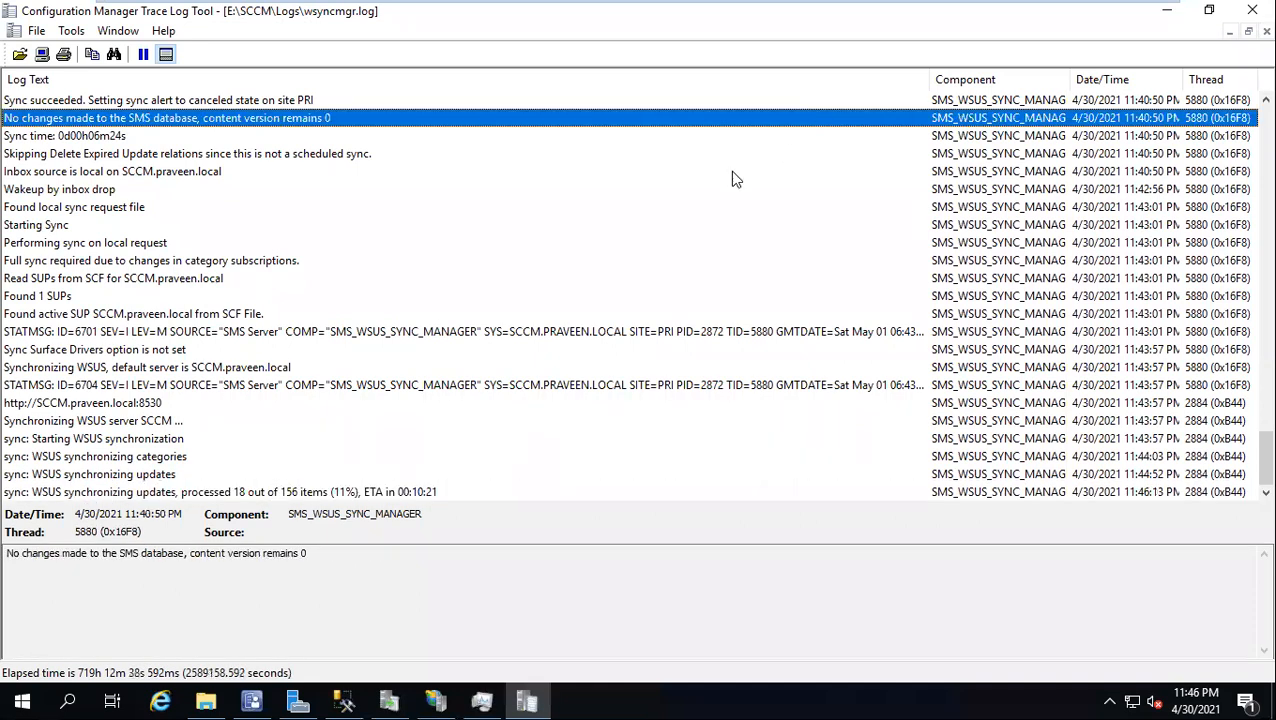
{"action": "left_click", "coordinate": [102, 389]}
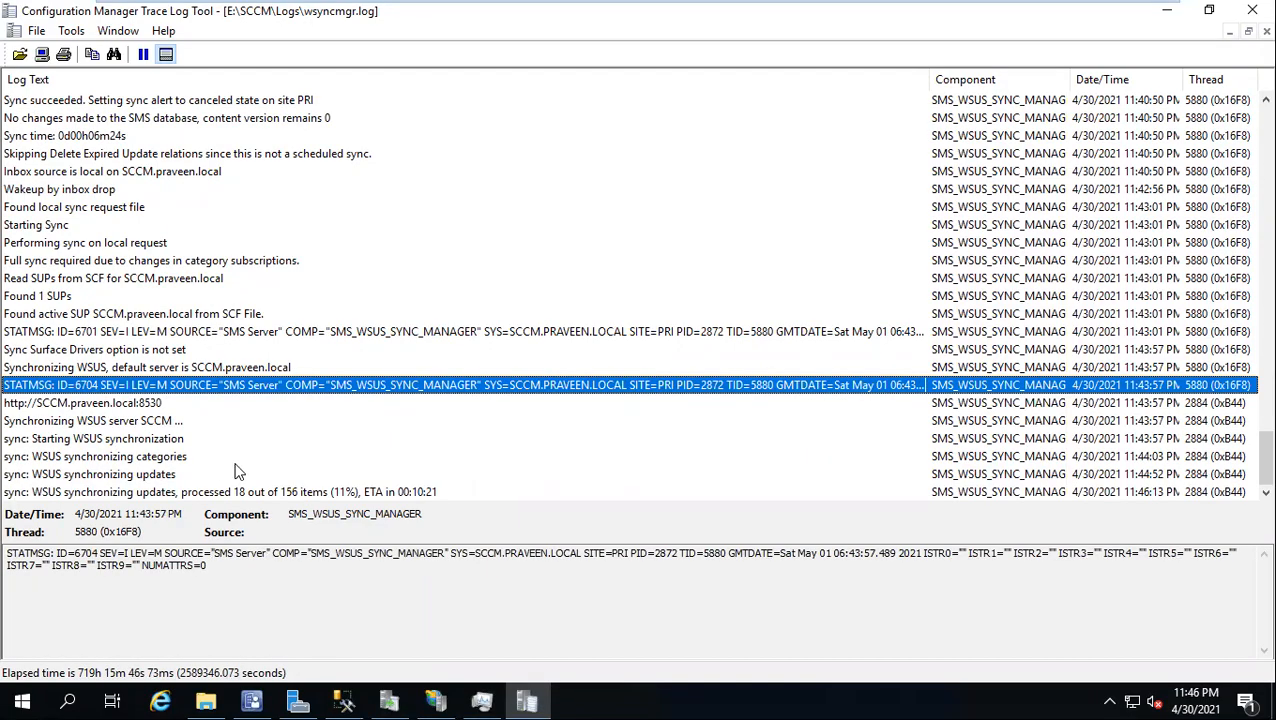
{"action": "left_click", "coordinate": [310, 492]}
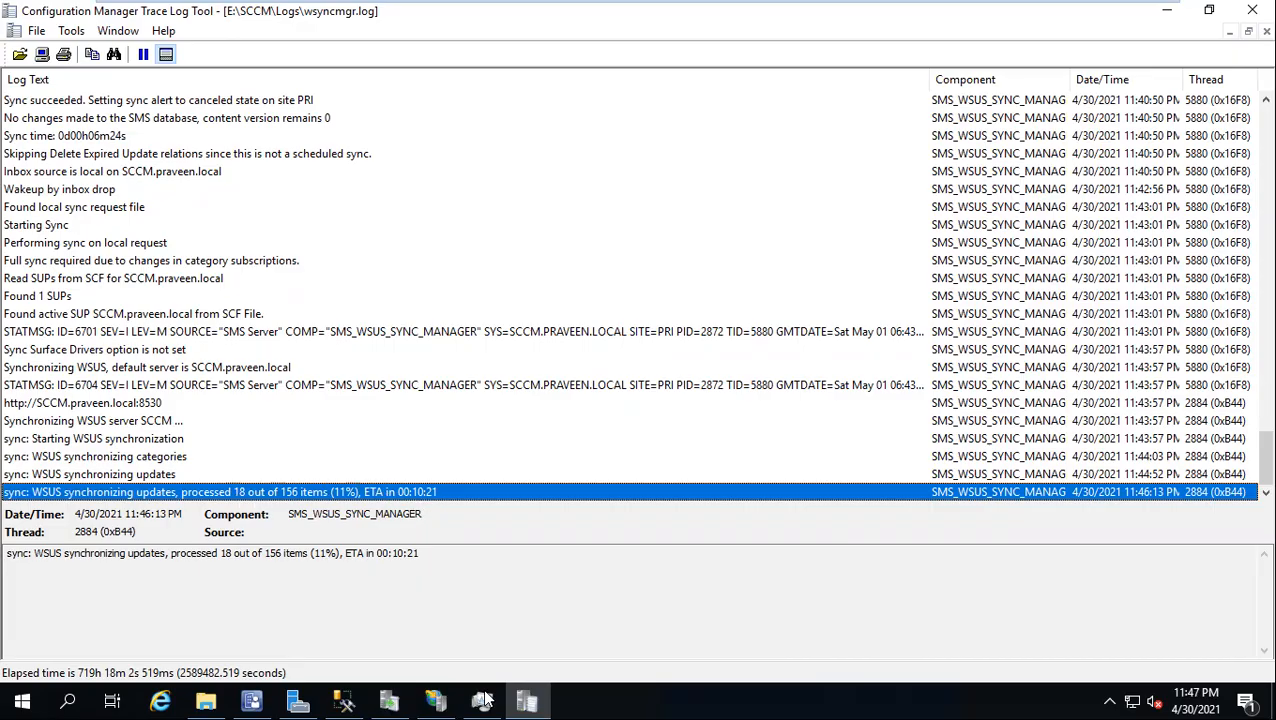
Switch to Update Services and check the SCCM server's synchronization progress and update statistics.
{"action": "left_click", "coordinate": [389, 700]}
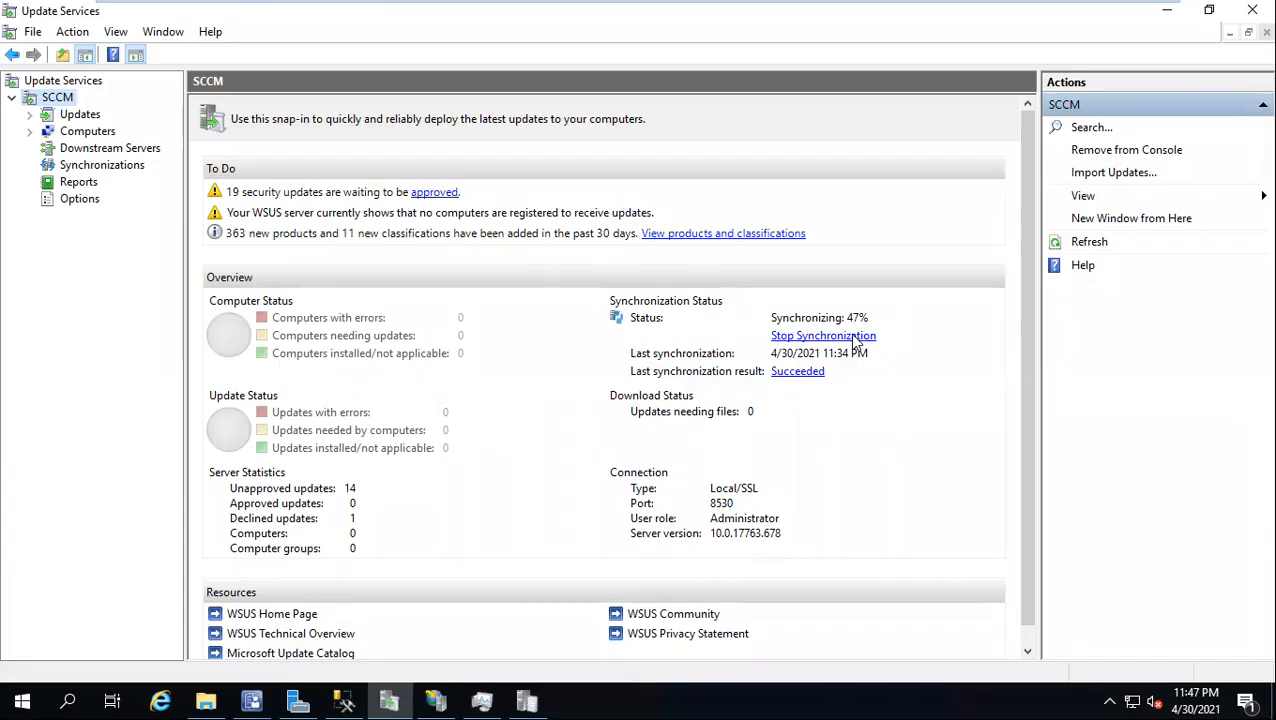
{"action": "left_click", "coordinate": [252, 700]}
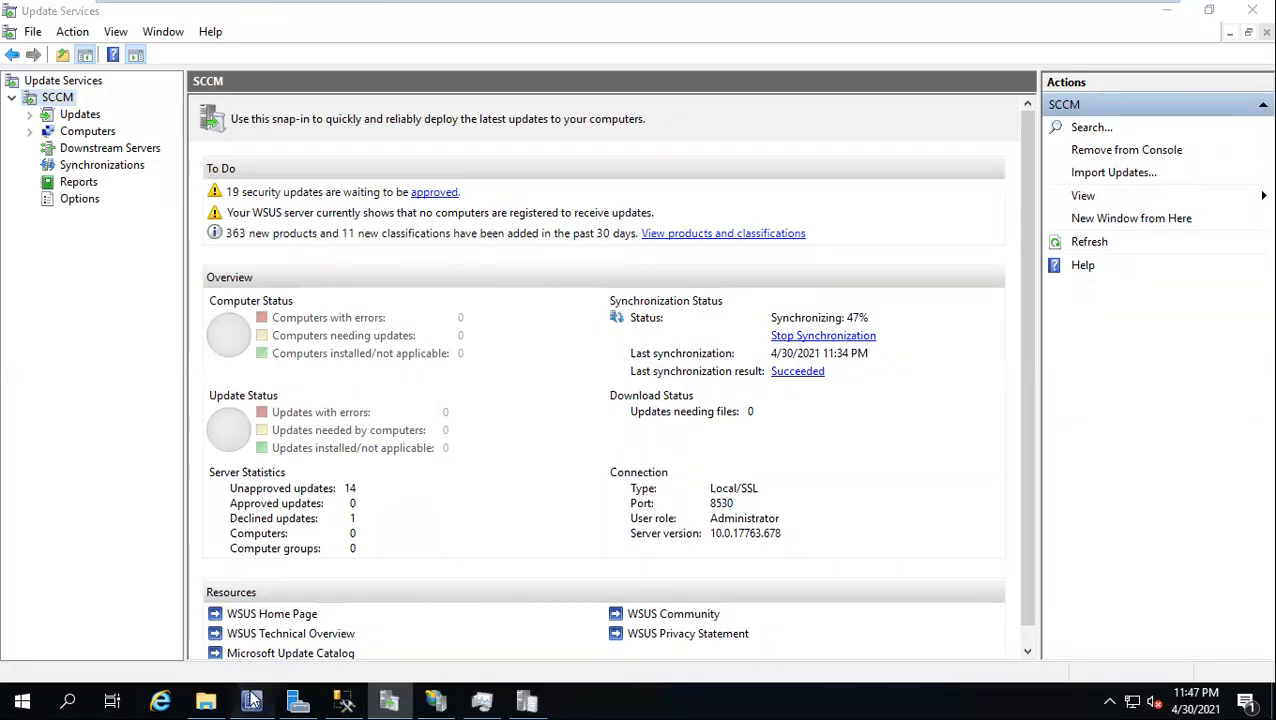
{"action": "left_click", "coordinate": [1170, 9]}
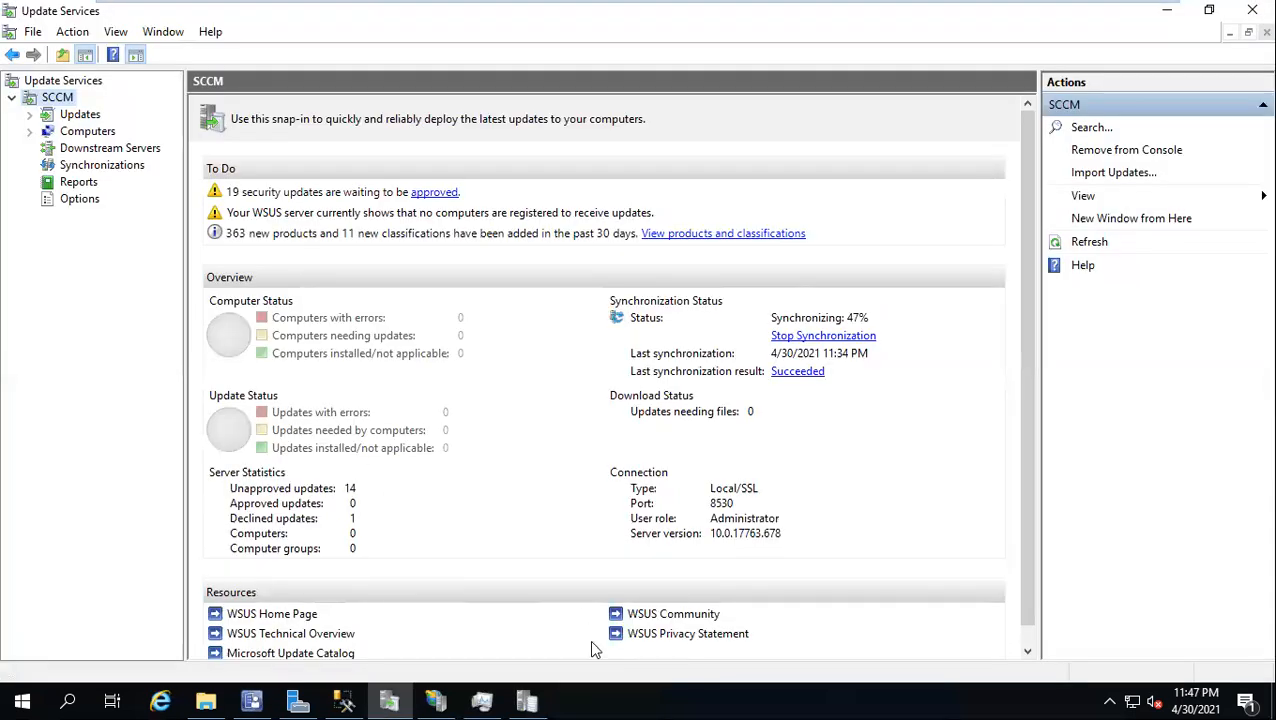
Return to wsyncmgr.log and review the WSUS server synchronization entry and the newest update progress line.
{"action": "left_click", "coordinate": [527, 701]}
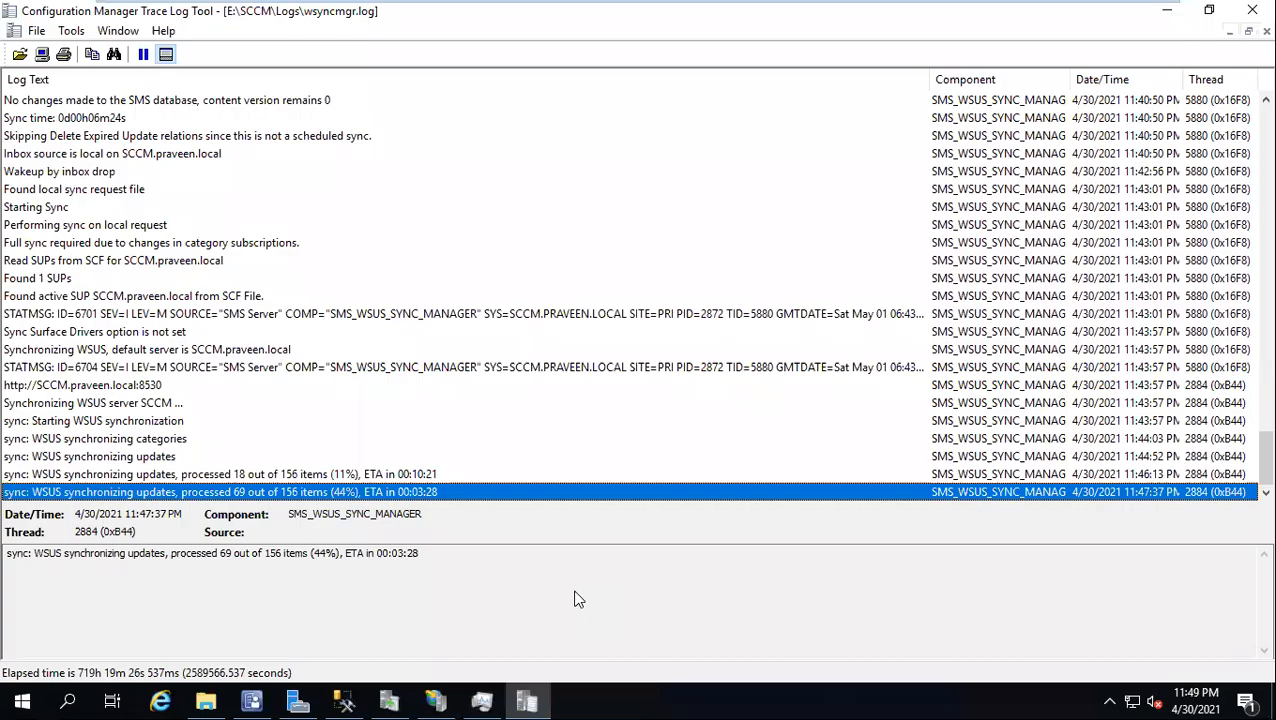
{"action": "left_click", "coordinate": [325, 402]}
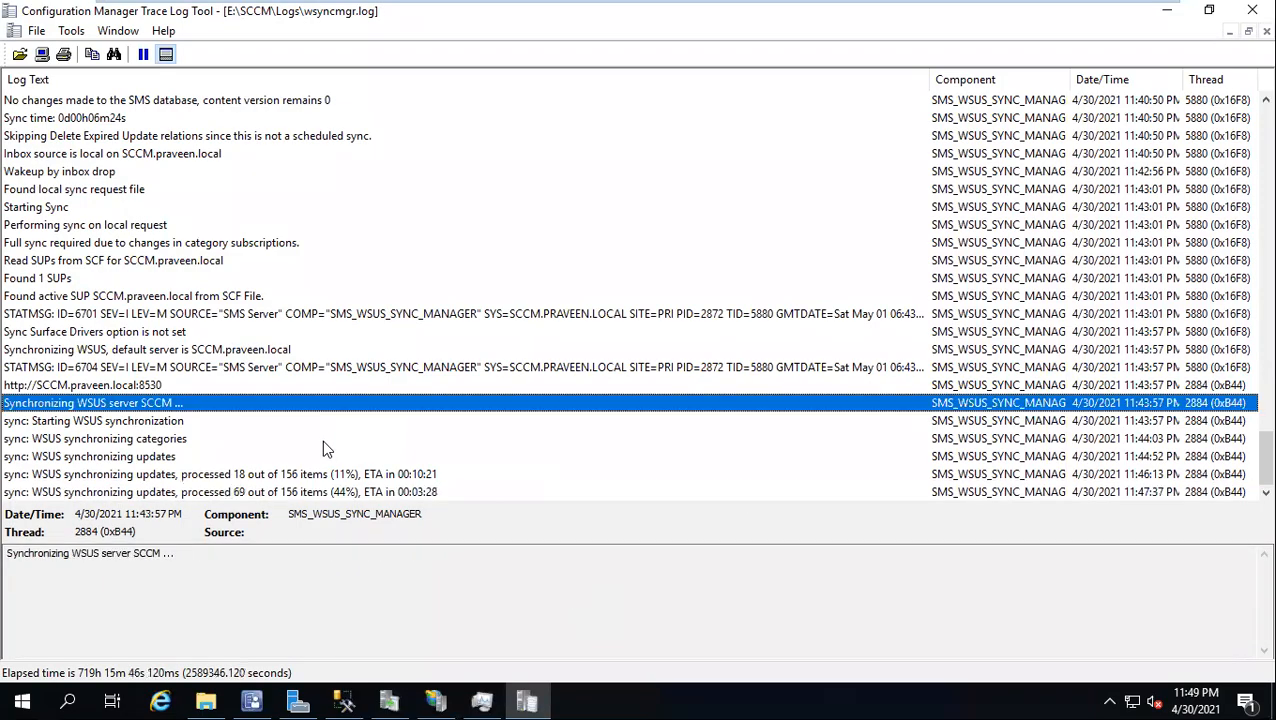
{"action": "left_click", "coordinate": [290, 492]}
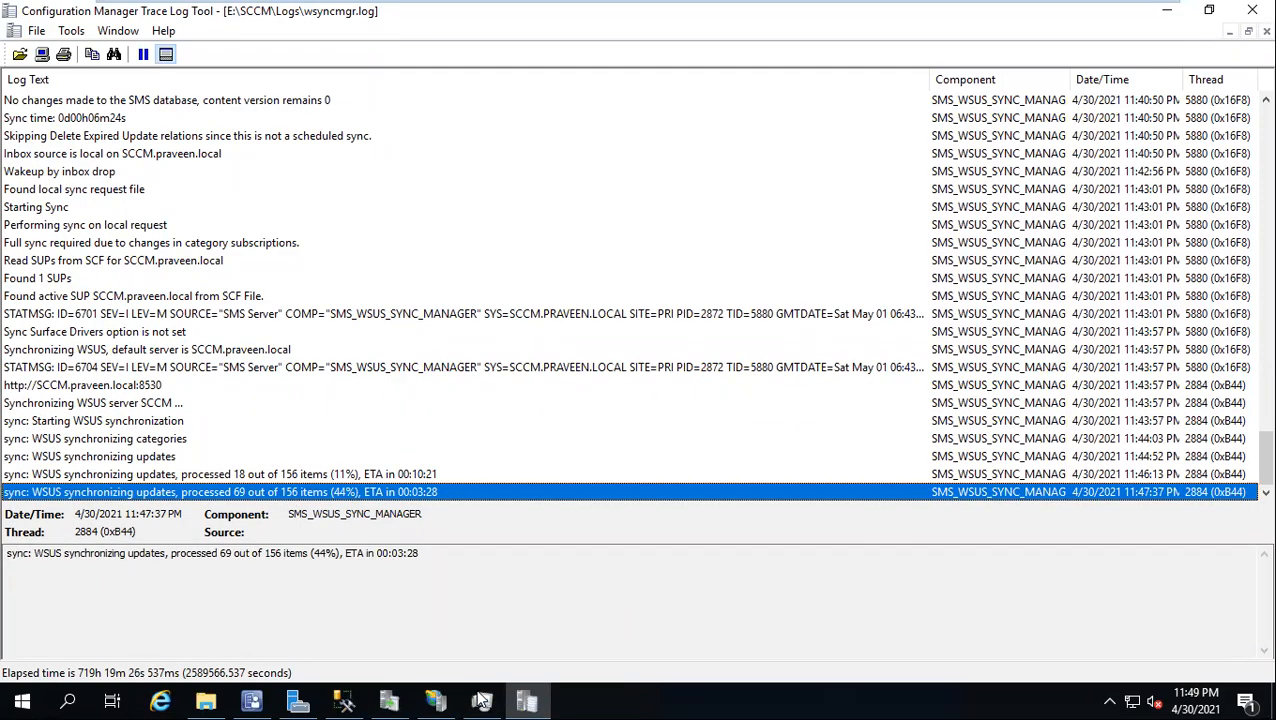
Reload the SCCM server overview in Update Services, check its synchronization status, and open the Updates summary.
{"action": "left_click", "coordinate": [391, 700]}
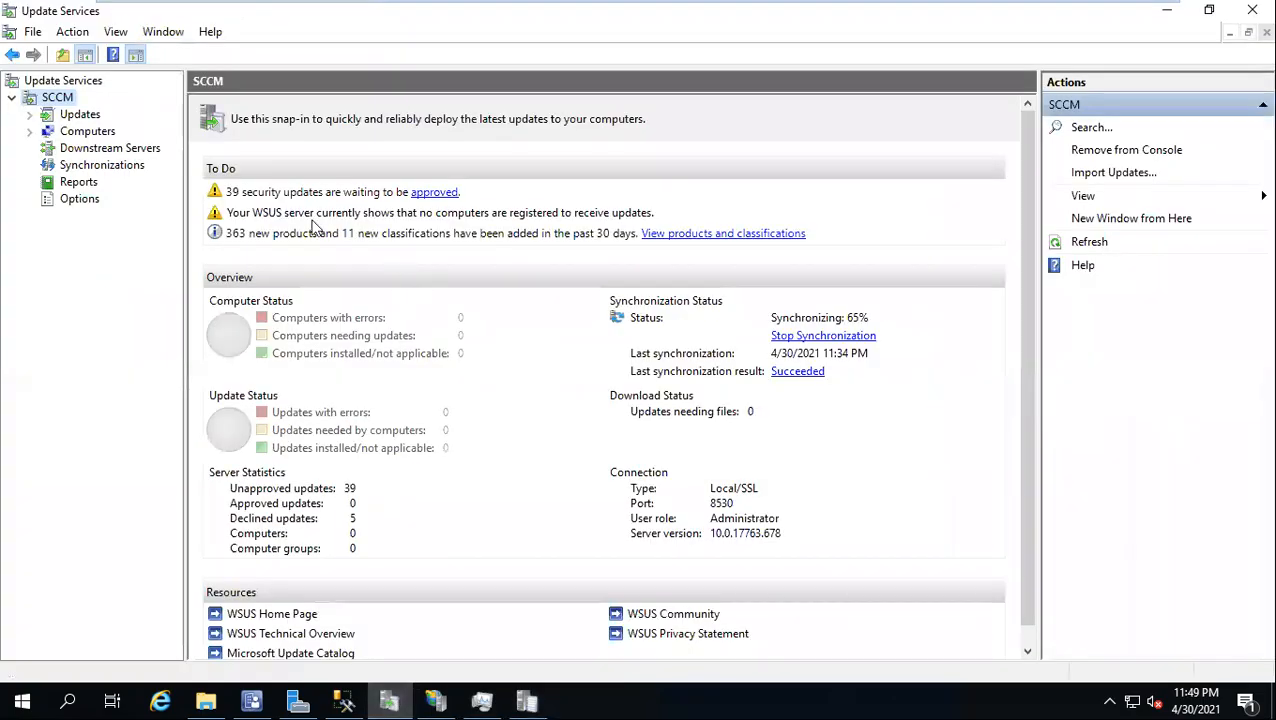
{"action": "left_click", "coordinate": [52, 82]}
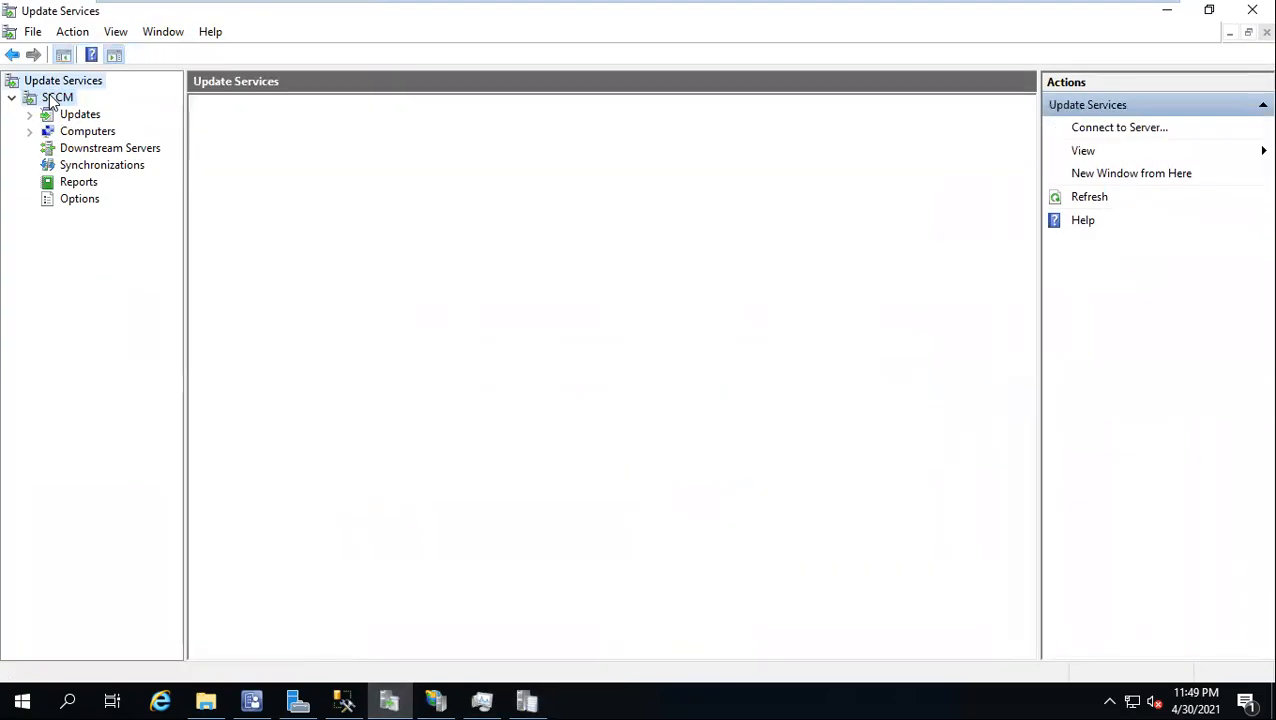
{"action": "left_click", "coordinate": [55, 98]}
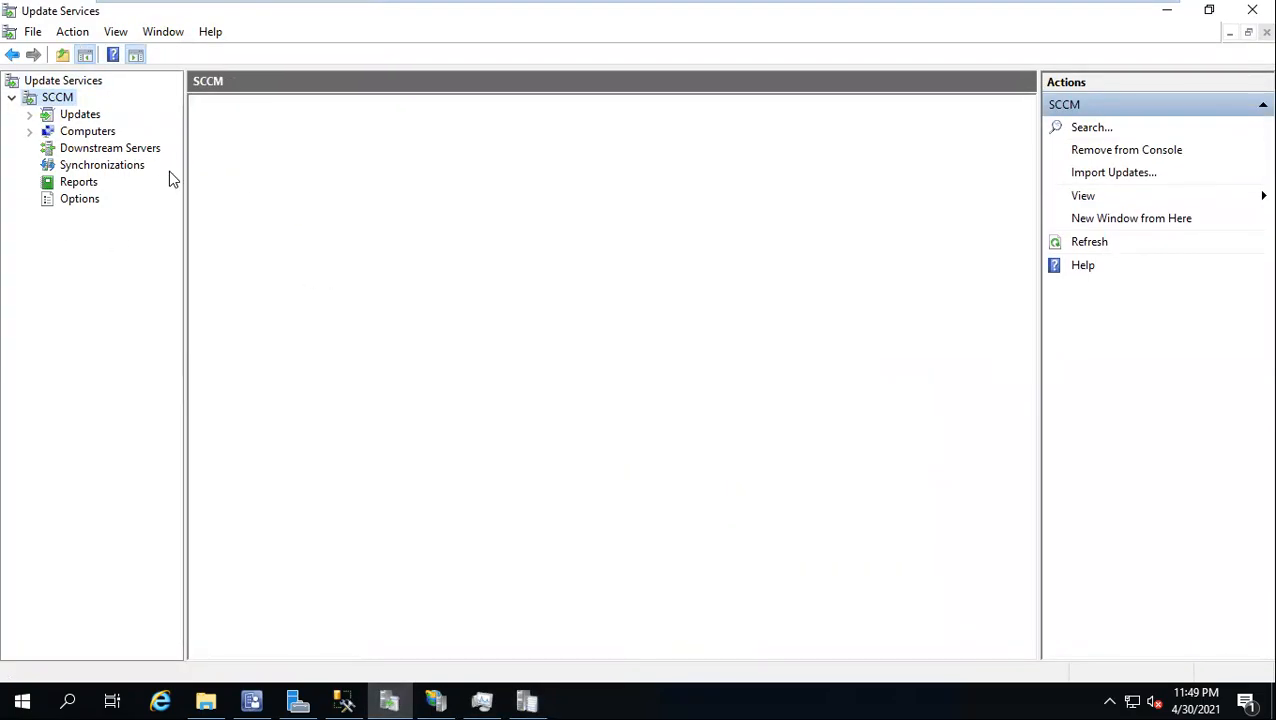
{"action": "left_click", "coordinate": [58, 82]}
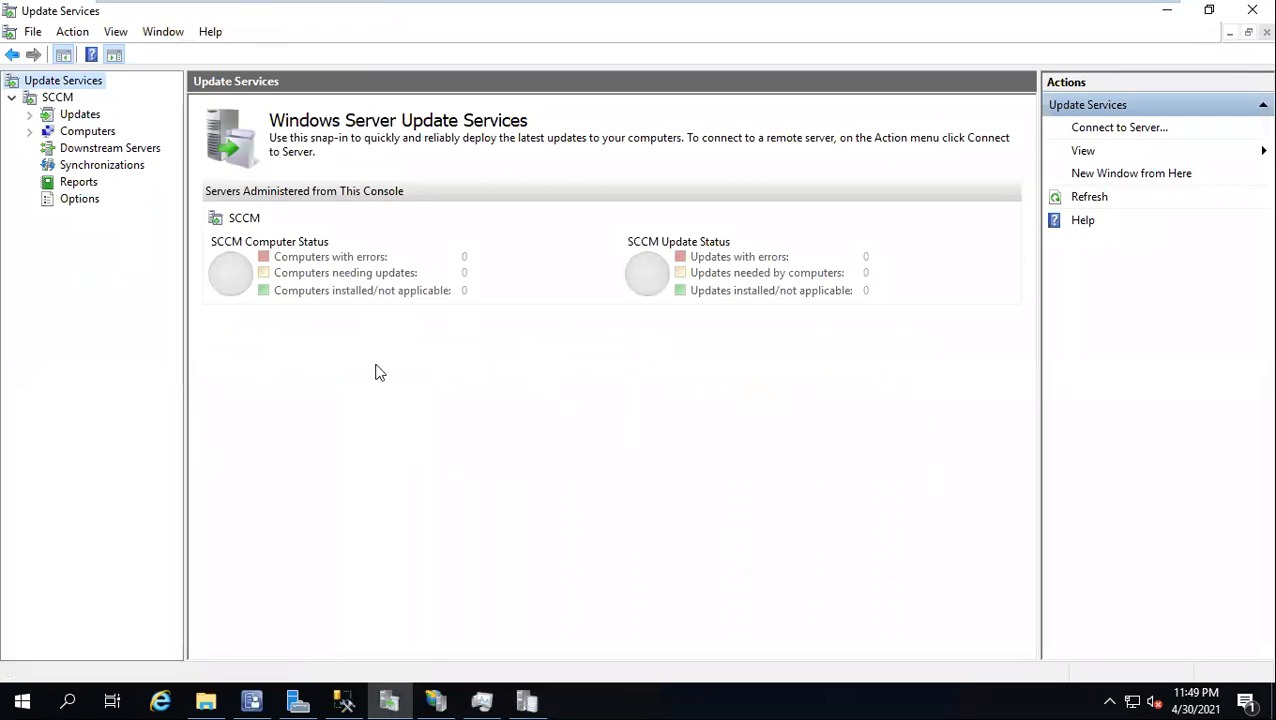
{"action": "left_click", "coordinate": [527, 700]}
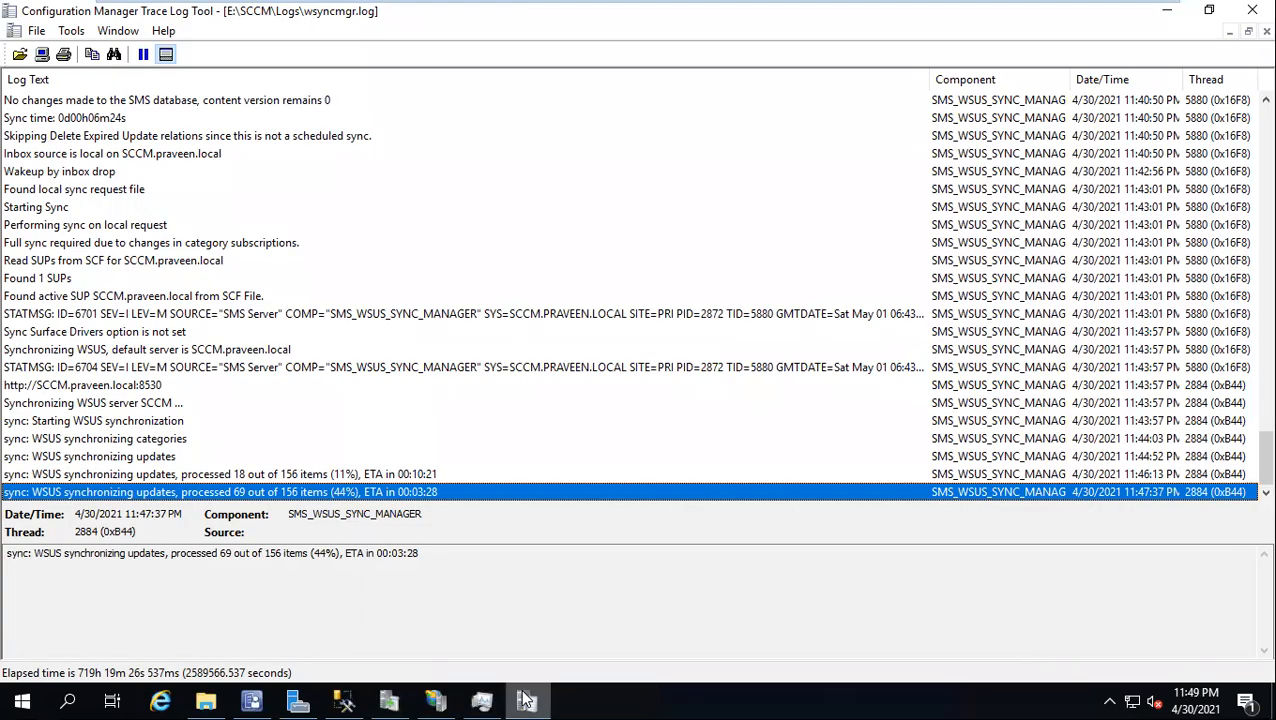
{"action": "left_click", "coordinate": [527, 700]}
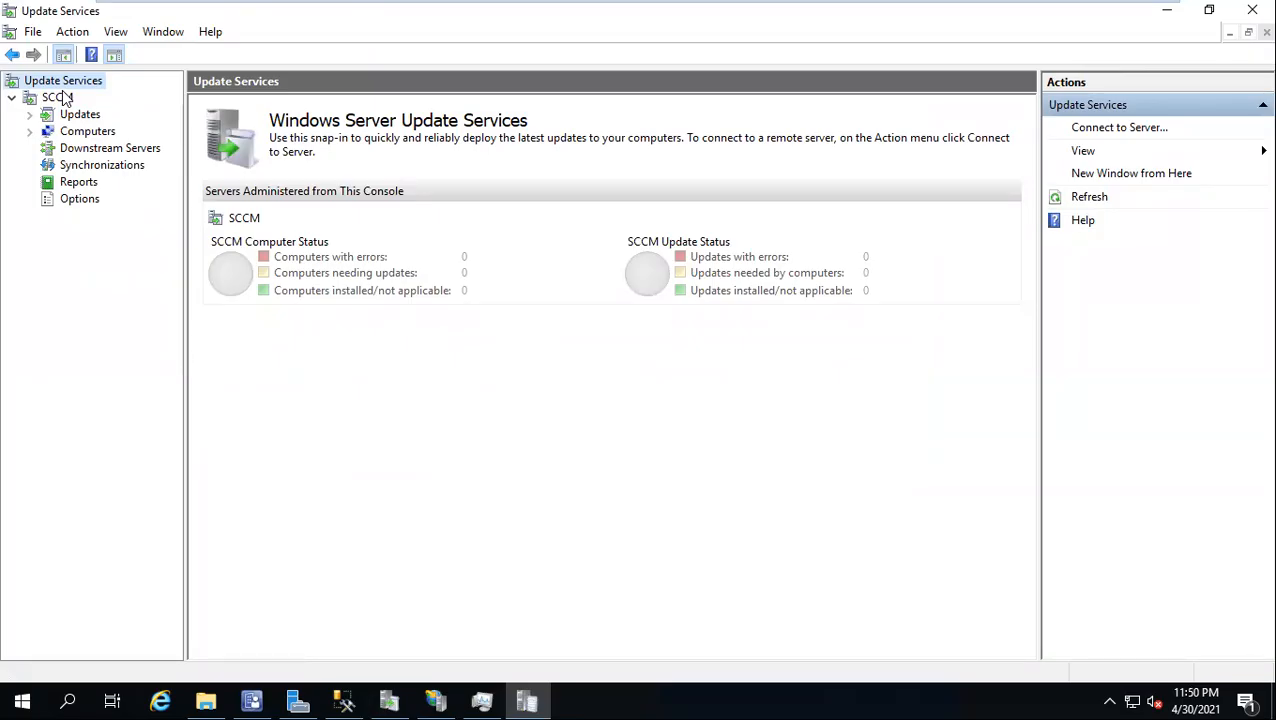
{"action": "left_click", "coordinate": [58, 97]}
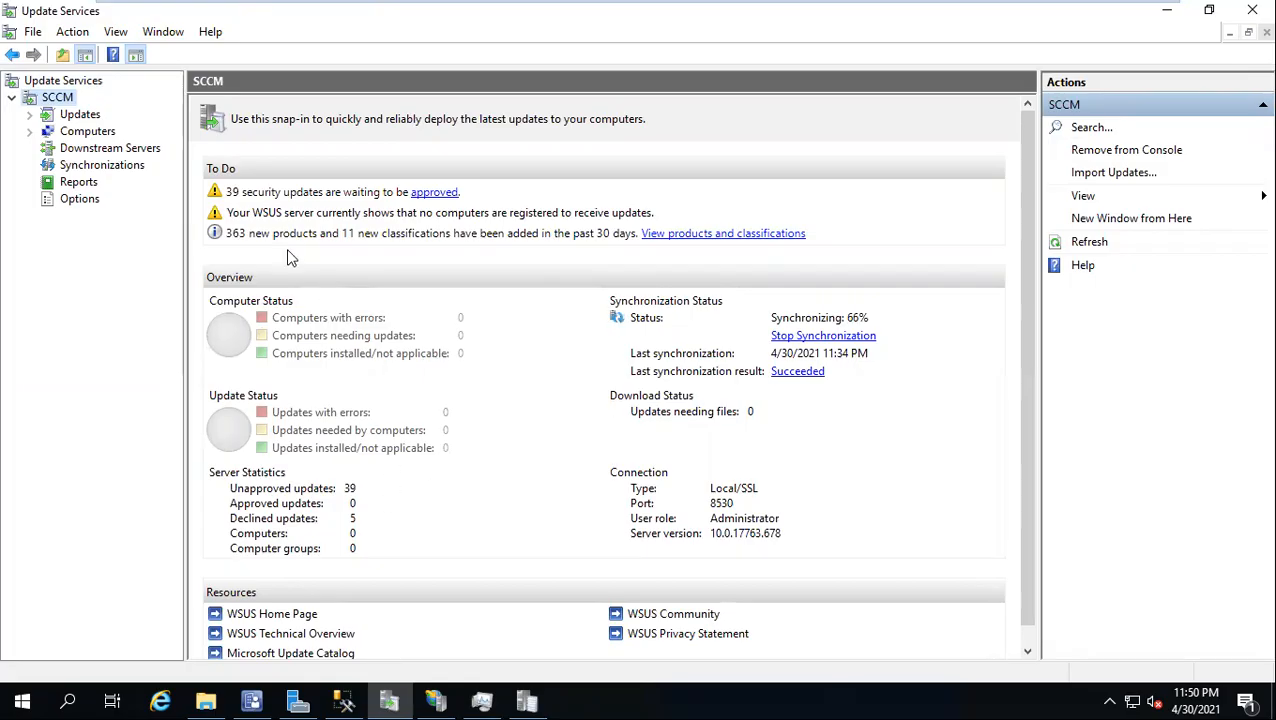
{"action": "left_click", "coordinate": [78, 115]}
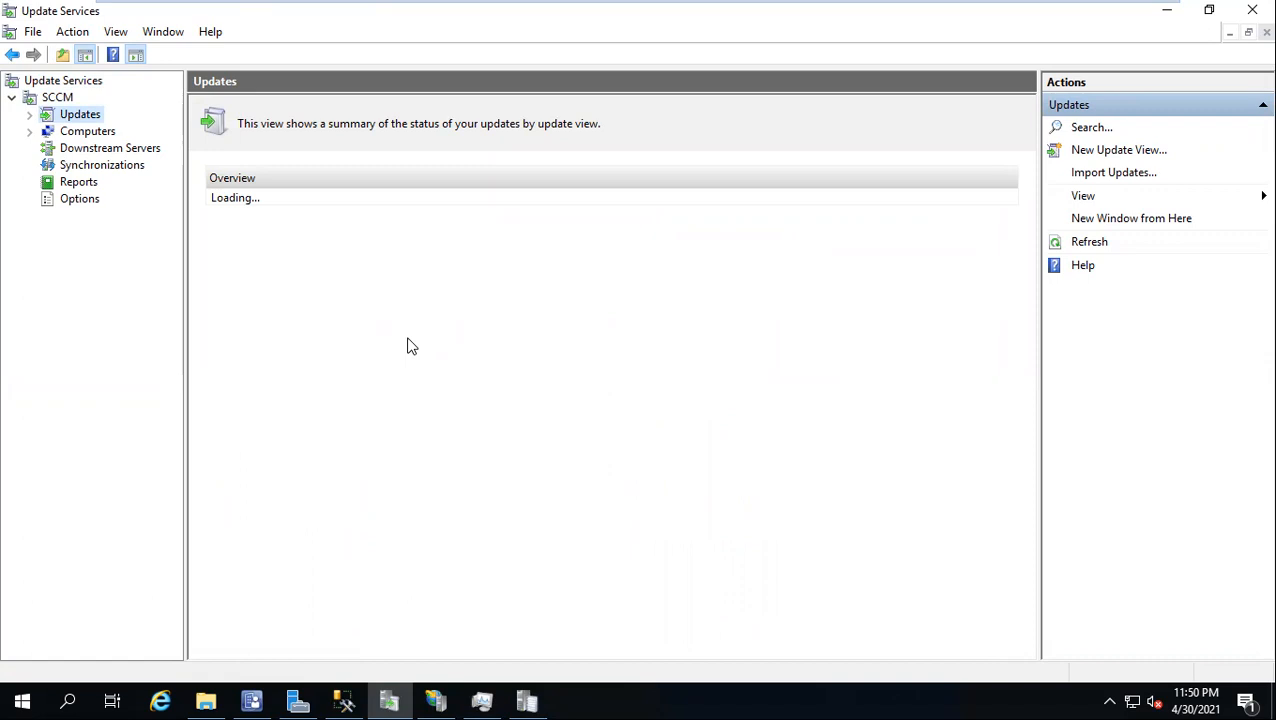
Check WSUS resource usage in Task Manager and review the 6704 message and update progress entries in wsyncmgr.log.
{"action": "left_click", "coordinate": [482, 700]}
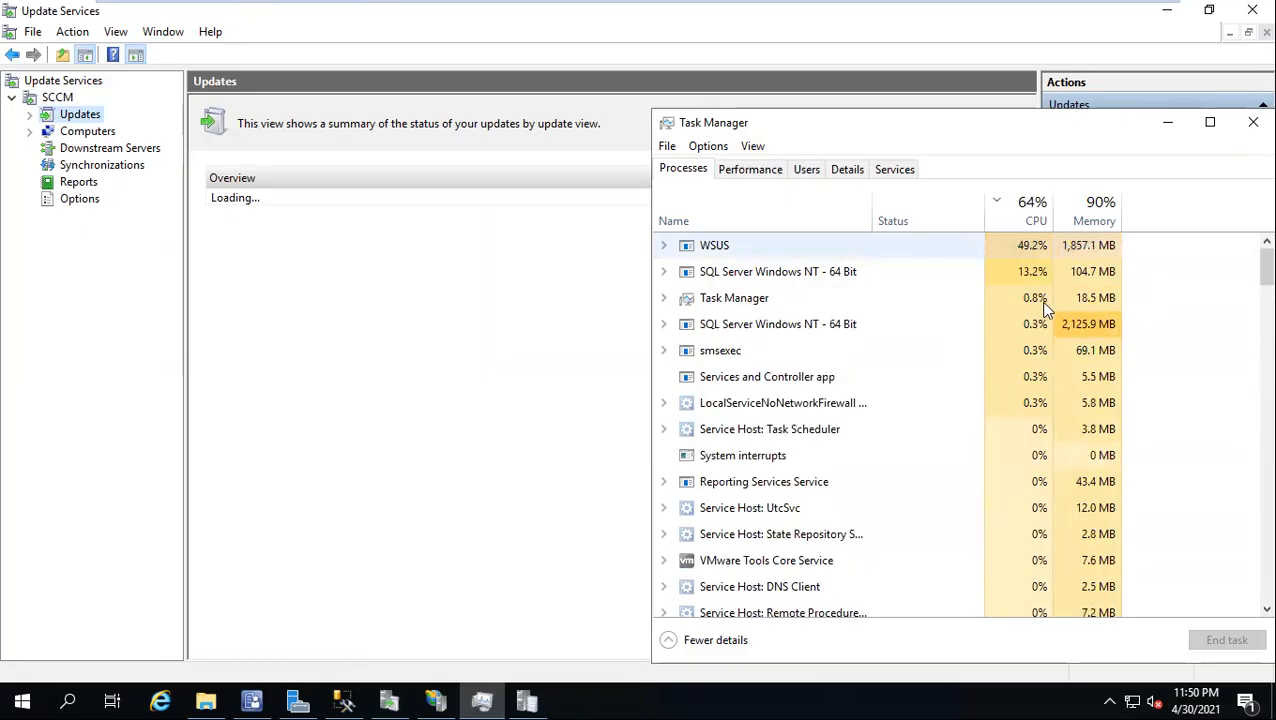
{"action": "left_click", "coordinate": [527, 701]}
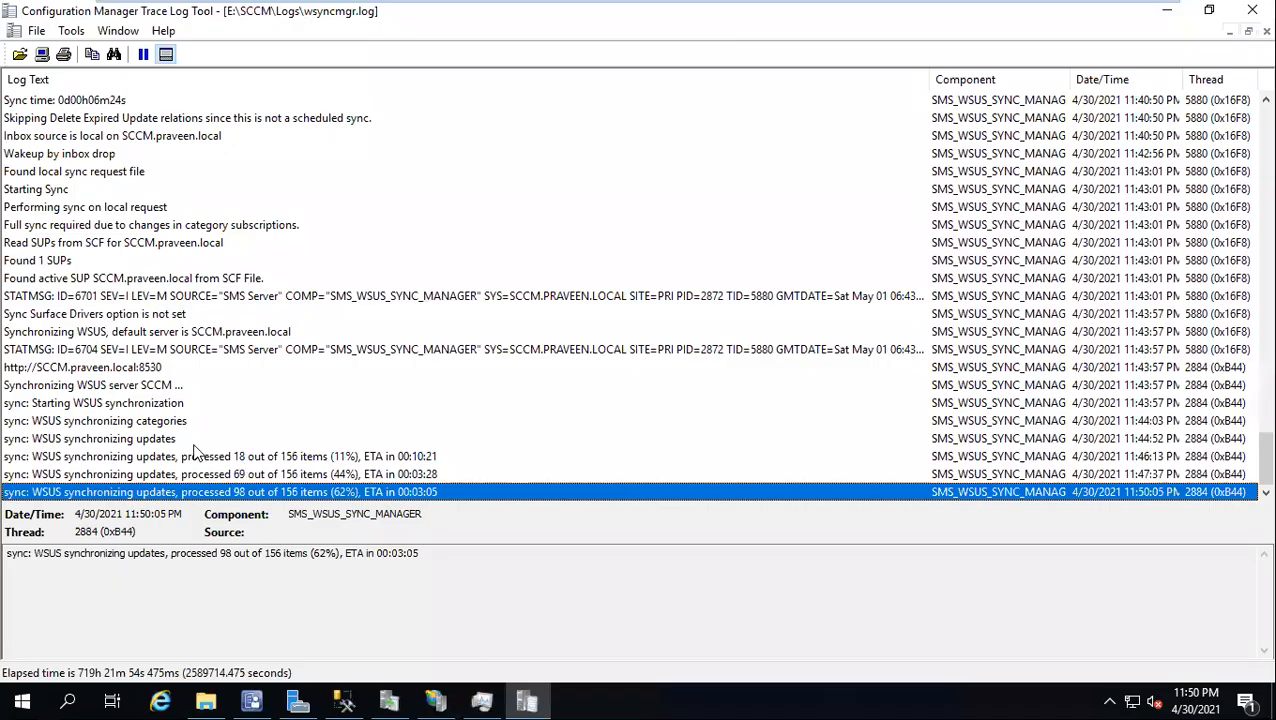
{"action": "left_click", "coordinate": [117, 351]}
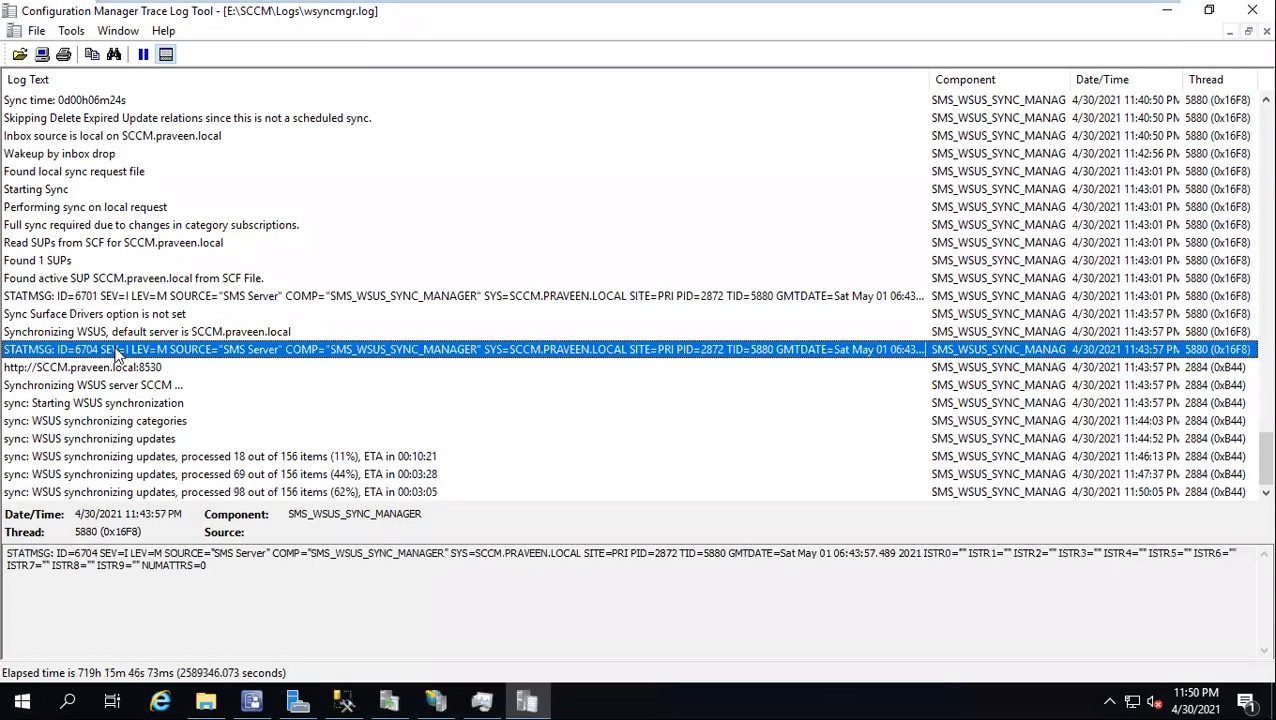
{"action": "left_click", "coordinate": [214, 476]}
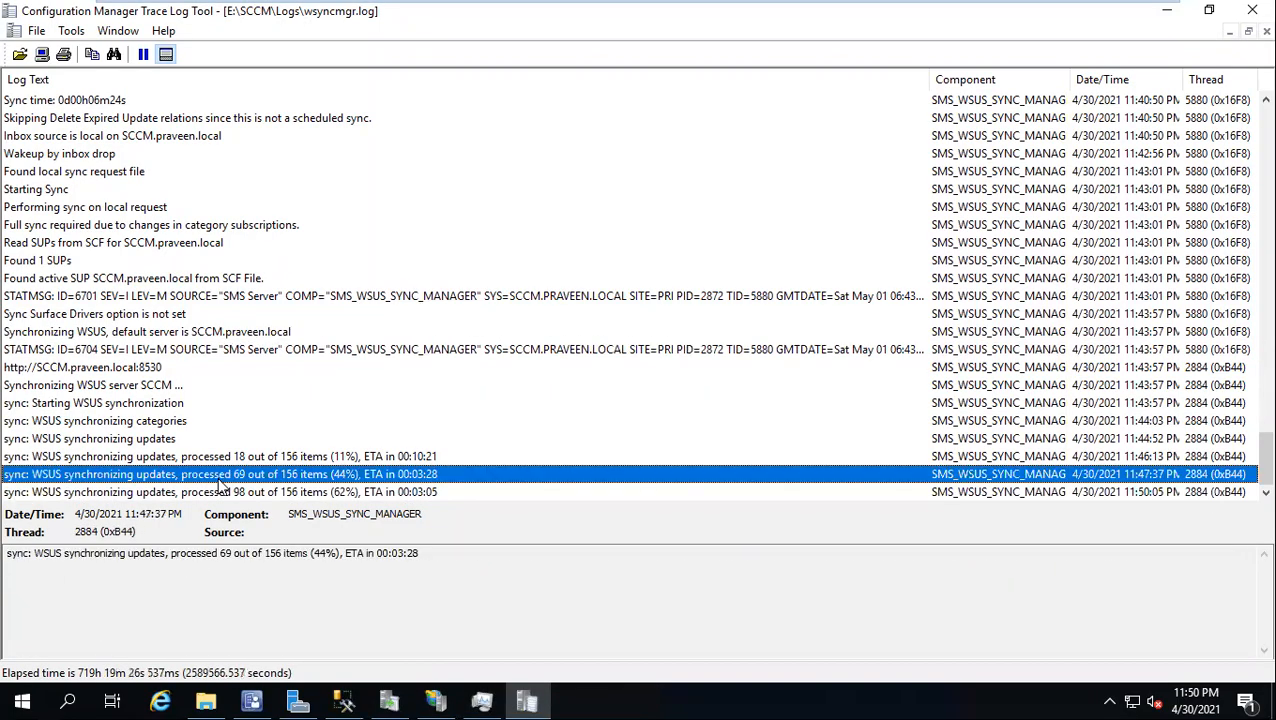
Switch to the Configuration Manager console and reload the All Software Updates list by way of Software Update Groups.
{"action": "left_click", "coordinate": [251, 700]}
{"action": "left_click", "coordinate": [120, 292]}
{"action": "left_click", "coordinate": [117, 273]}
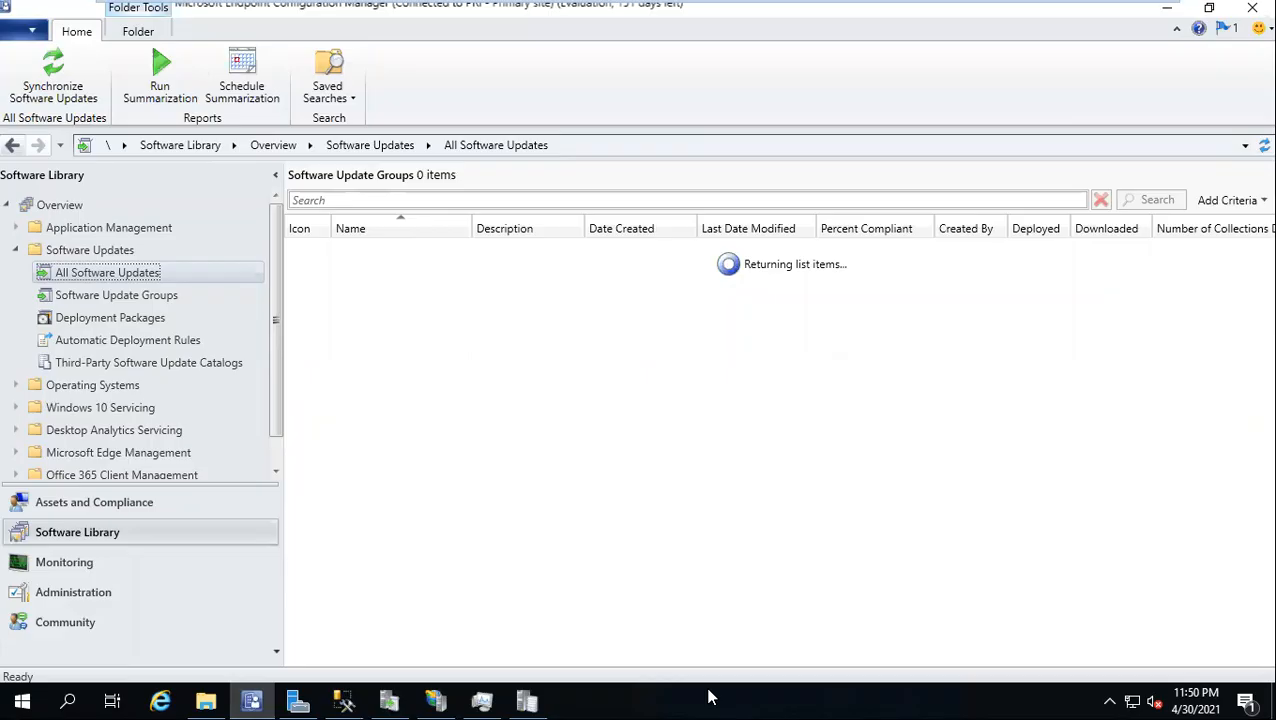
Point out the SUSDB database in SQL Server Management Studio and recheck the Updates summary in Update Services.
{"action": "left_click", "coordinate": [343, 700]}
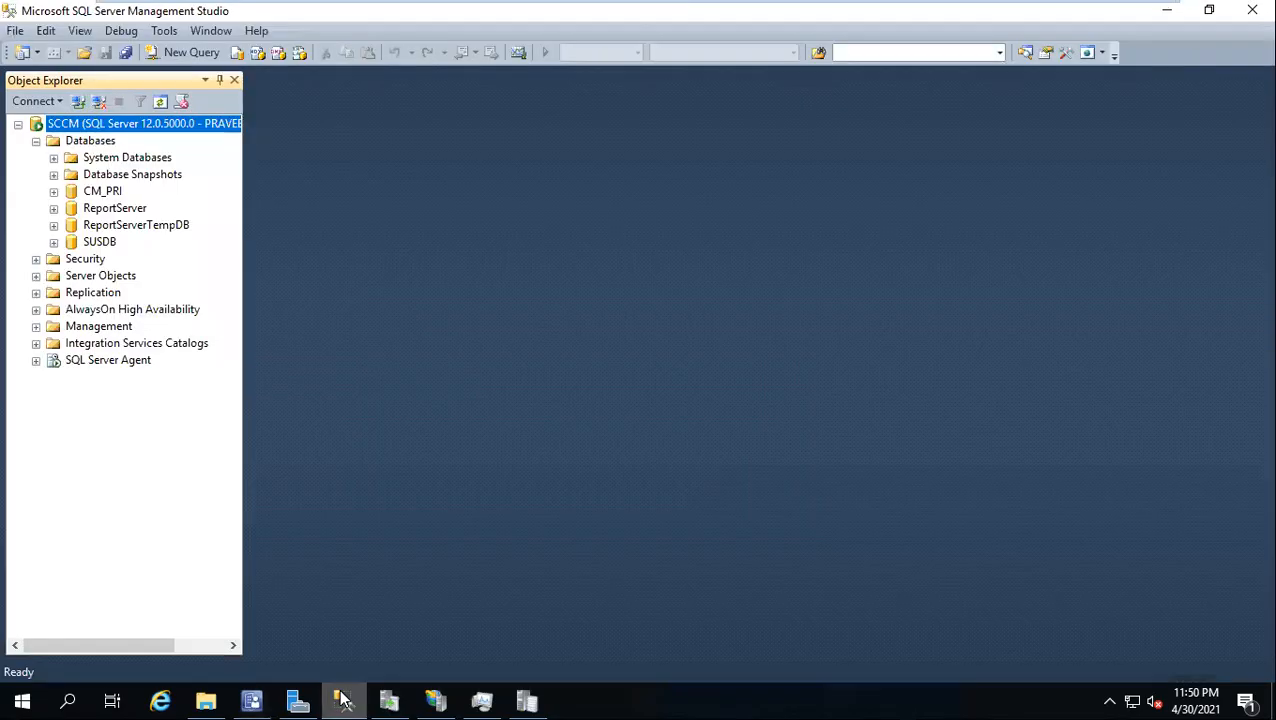
{"action": "left_click", "coordinate": [102, 243]}
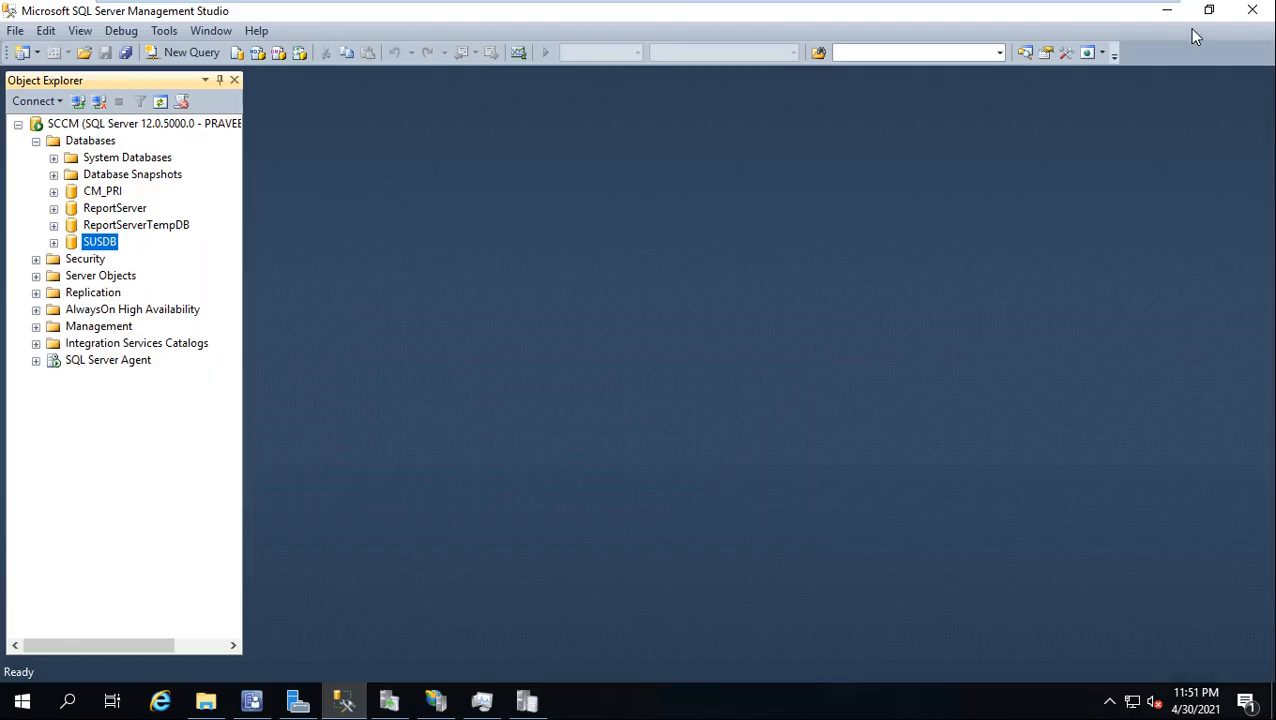
{"action": "left_click", "coordinate": [1166, 11]}
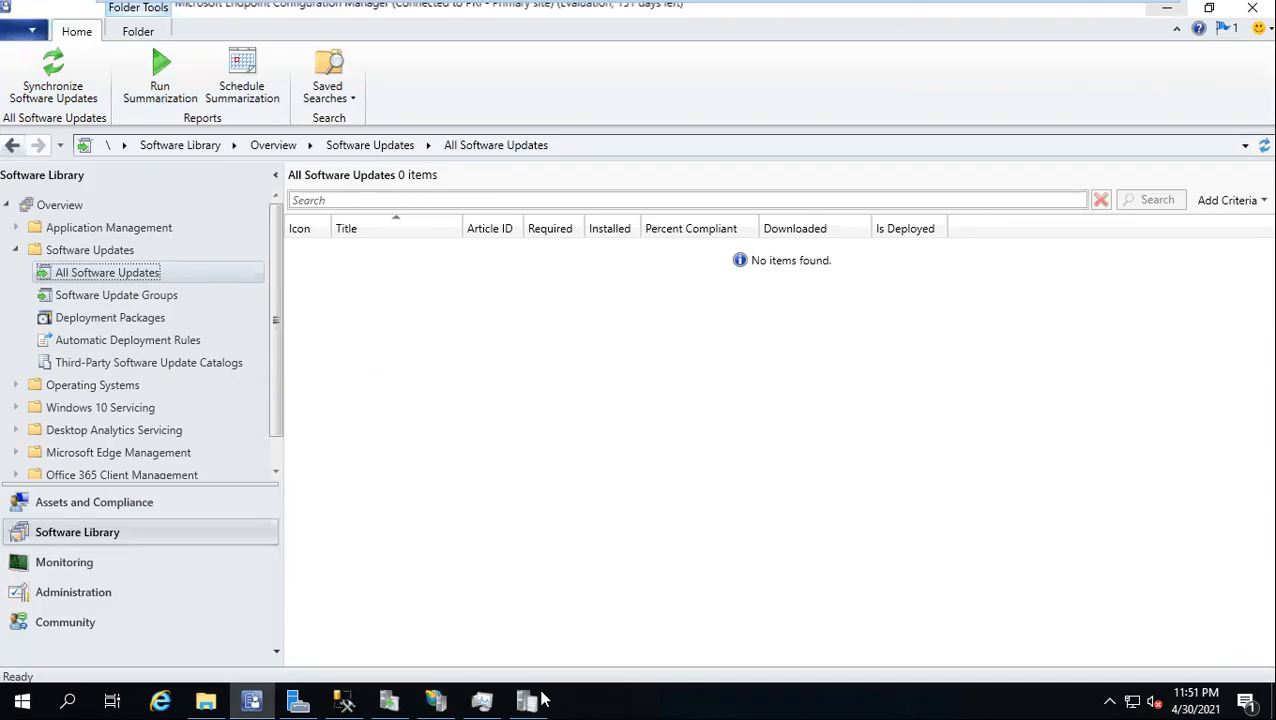
{"action": "left_click", "coordinate": [390, 700]}
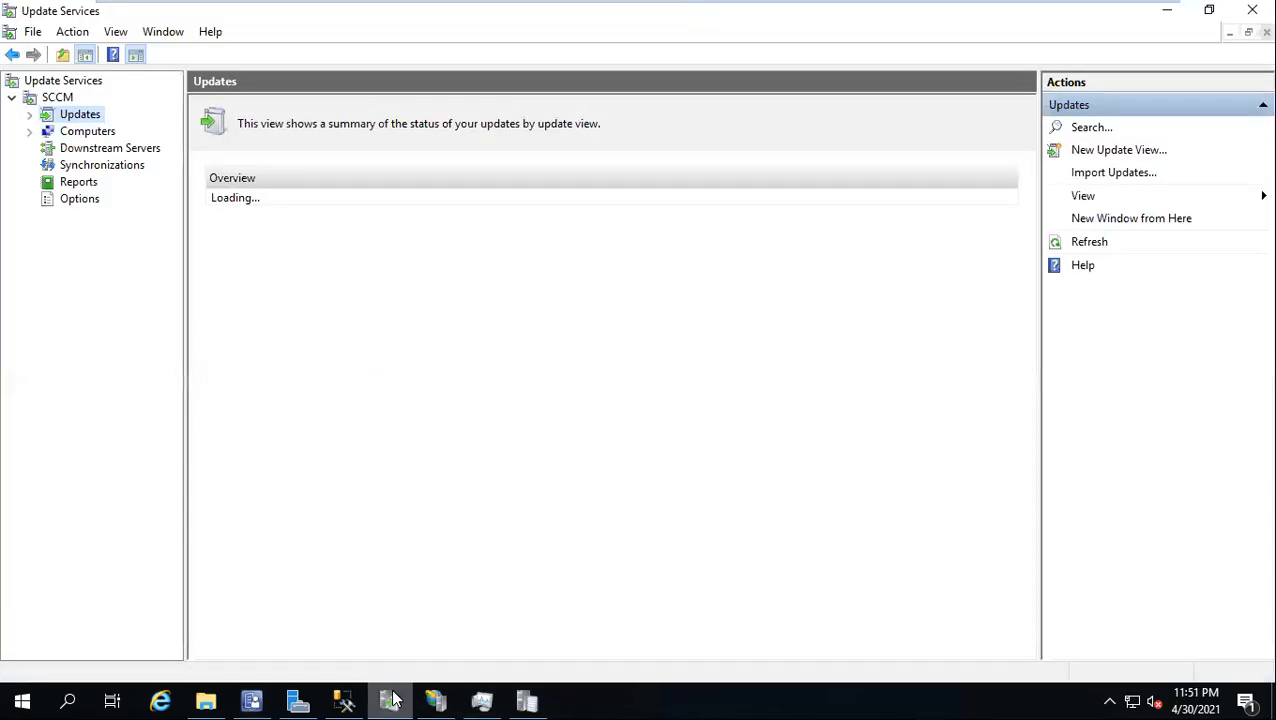
{"action": "left_click", "coordinate": [392, 700]}
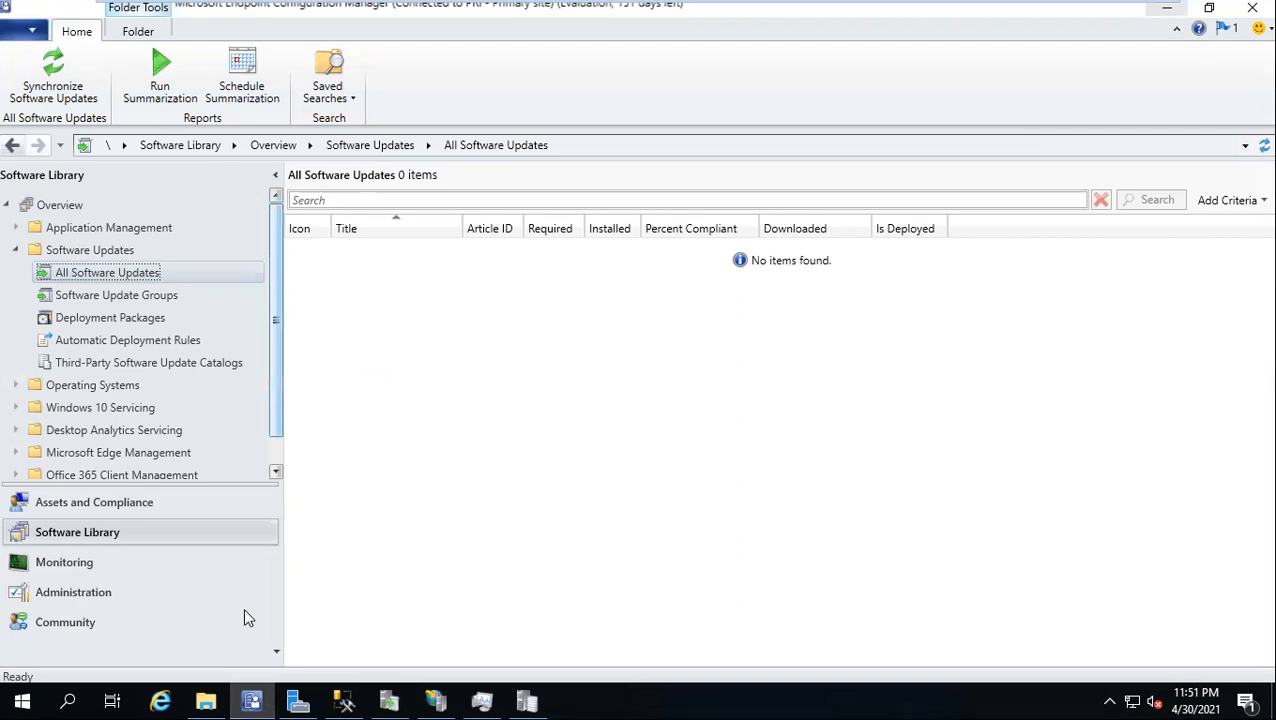
Switch to wsyncmgr.log in Configuration Manager Trace Log Tool and review the 6704 status message and the preceding sync's 6702 message.
{"action": "key", "text": "alt+Tab"}
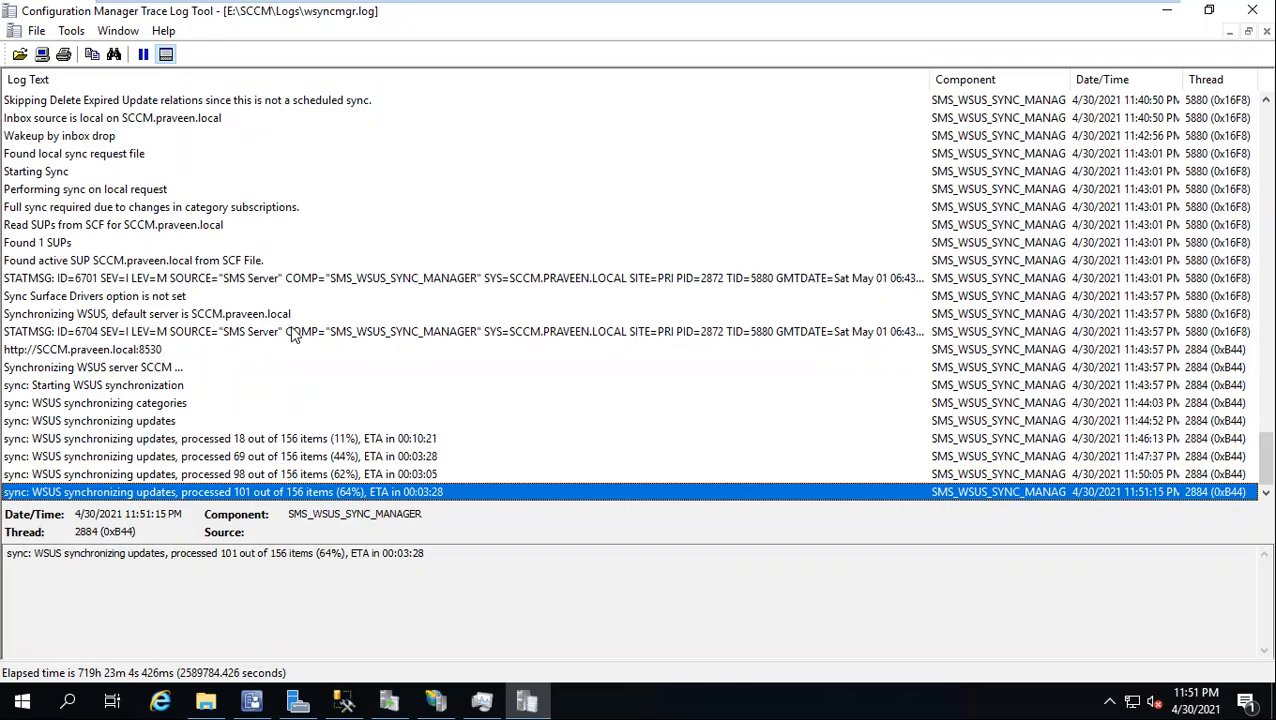
{"action": "left_click", "coordinate": [321, 336]}
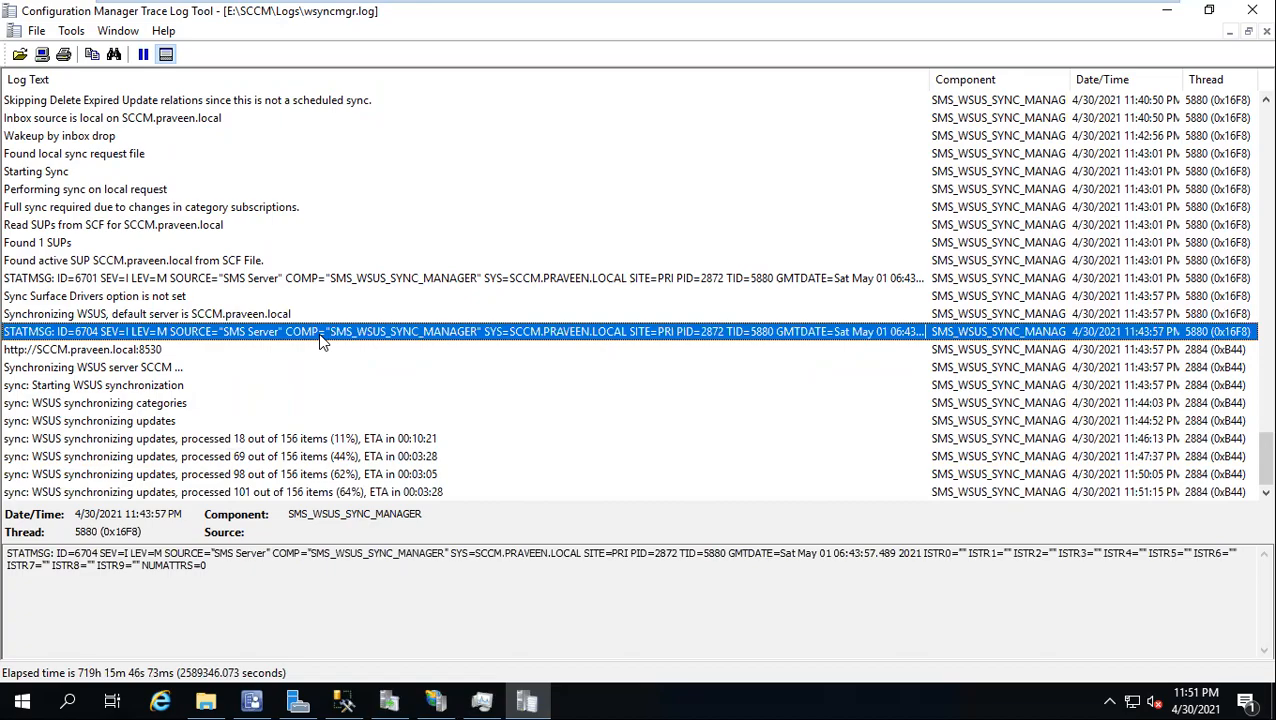
{"action": "scroll", "coordinate": [321, 340], "scroll_direction": "up", "scroll_amount": 3}
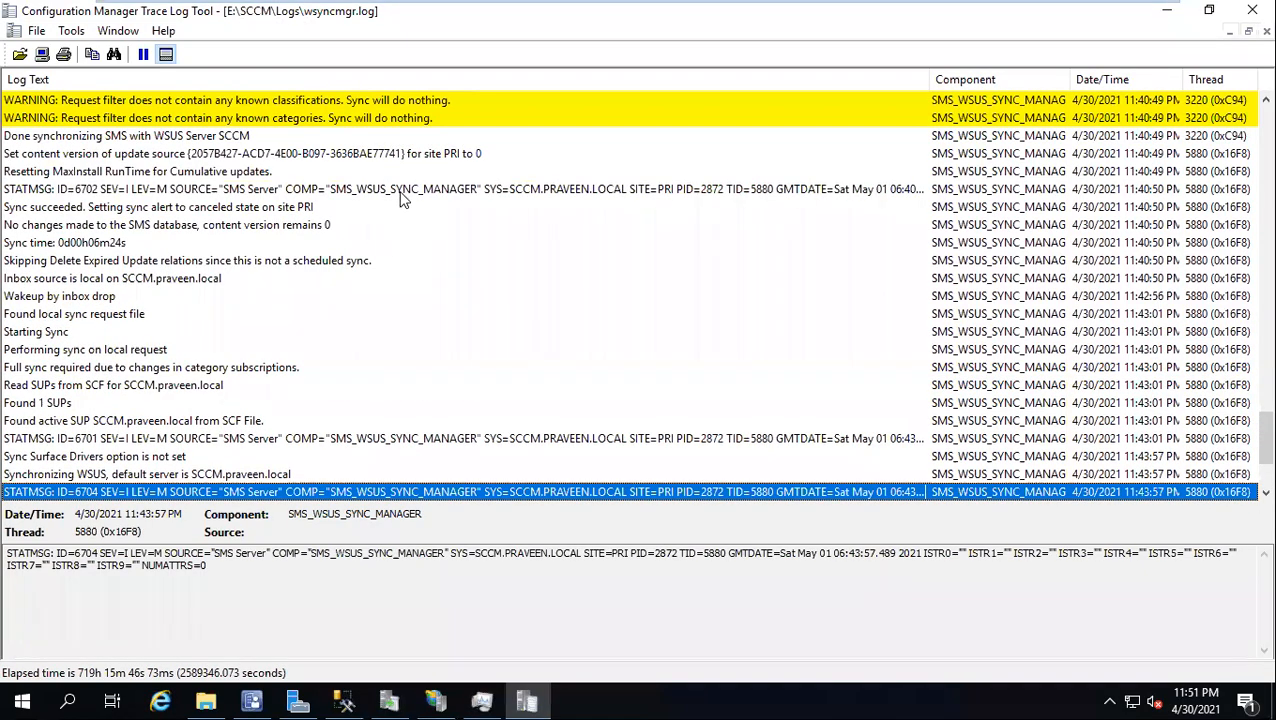
{"action": "scroll", "coordinate": [384, 256], "scroll_direction": "down", "scroll_amount": 3}
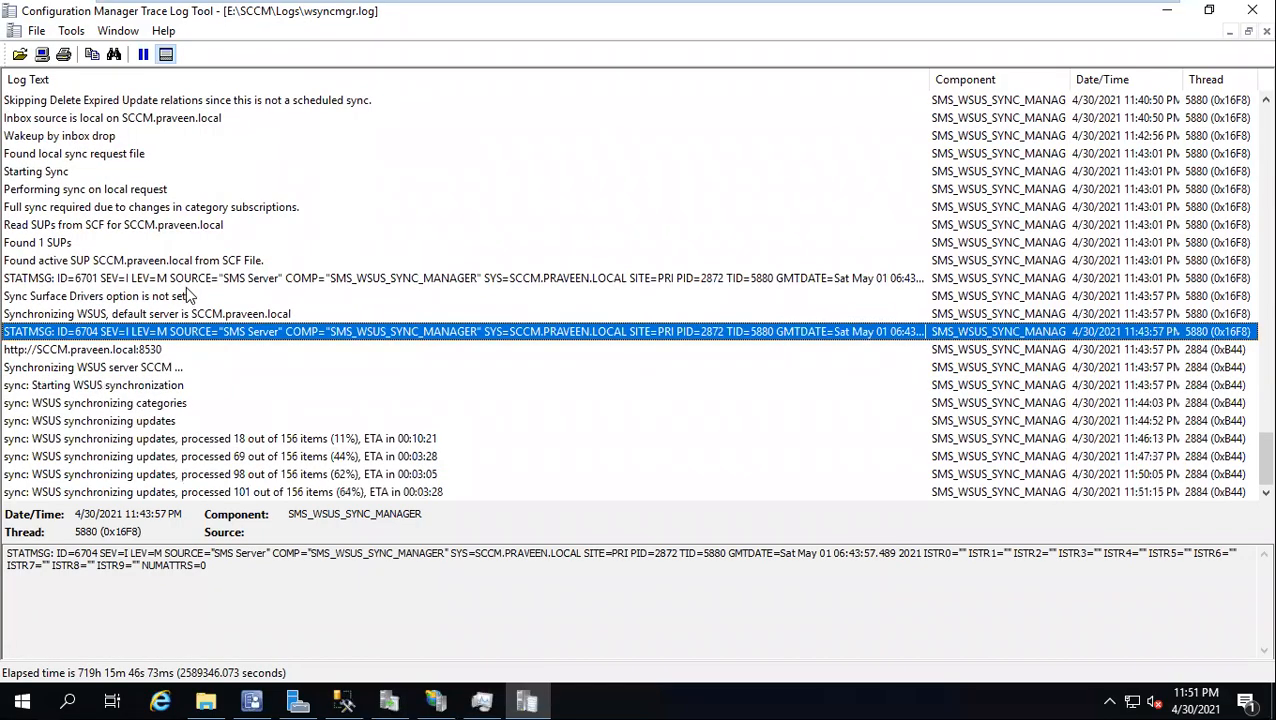
Go through the current sync's log entries one by one, from the 6701 status message to "sync: Starting WSUS synchronization".
{"action": "left_click", "coordinate": [191, 280]}
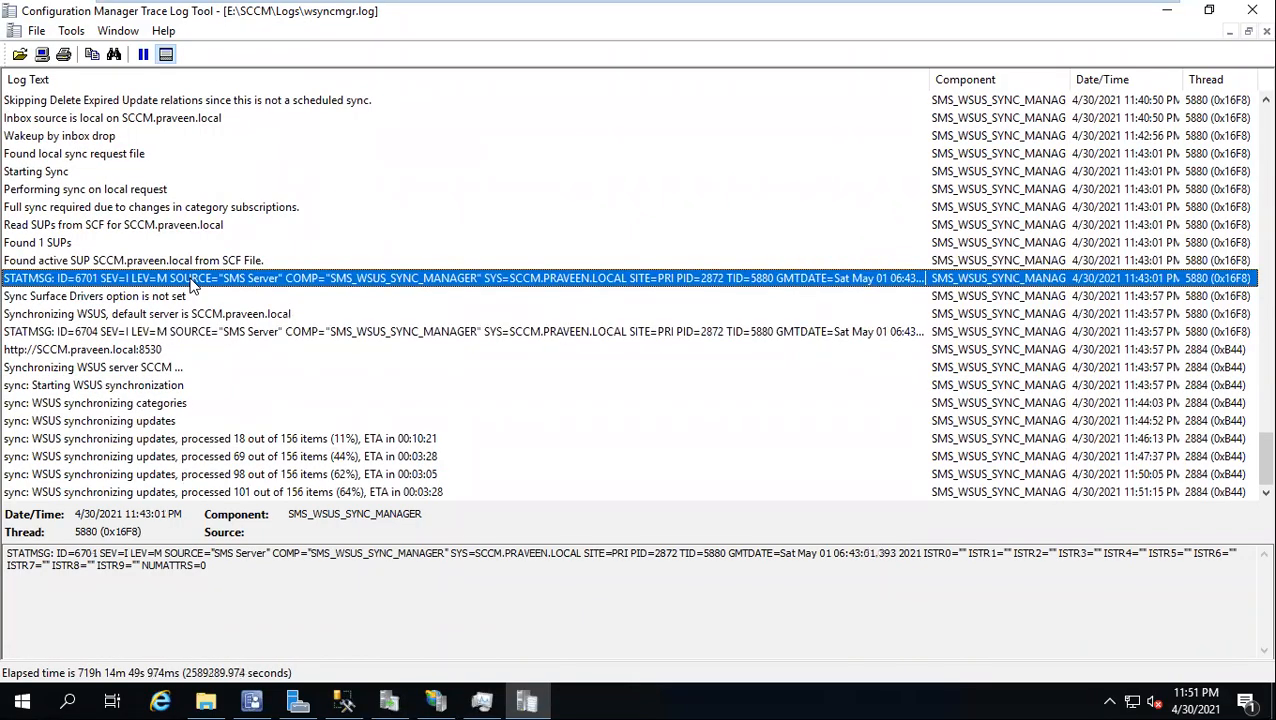
{"action": "left_click", "coordinate": [194, 297]}
{"action": "left_click", "coordinate": [188, 314]}
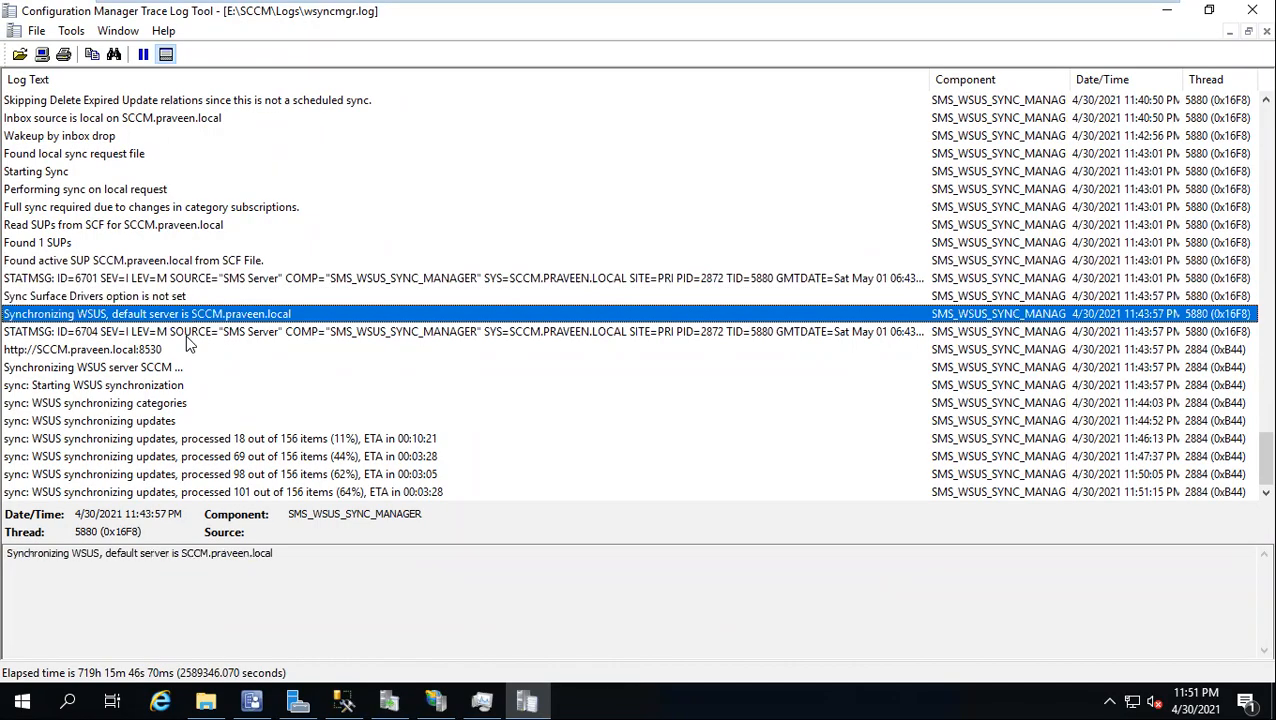
{"action": "left_click", "coordinate": [188, 332]}
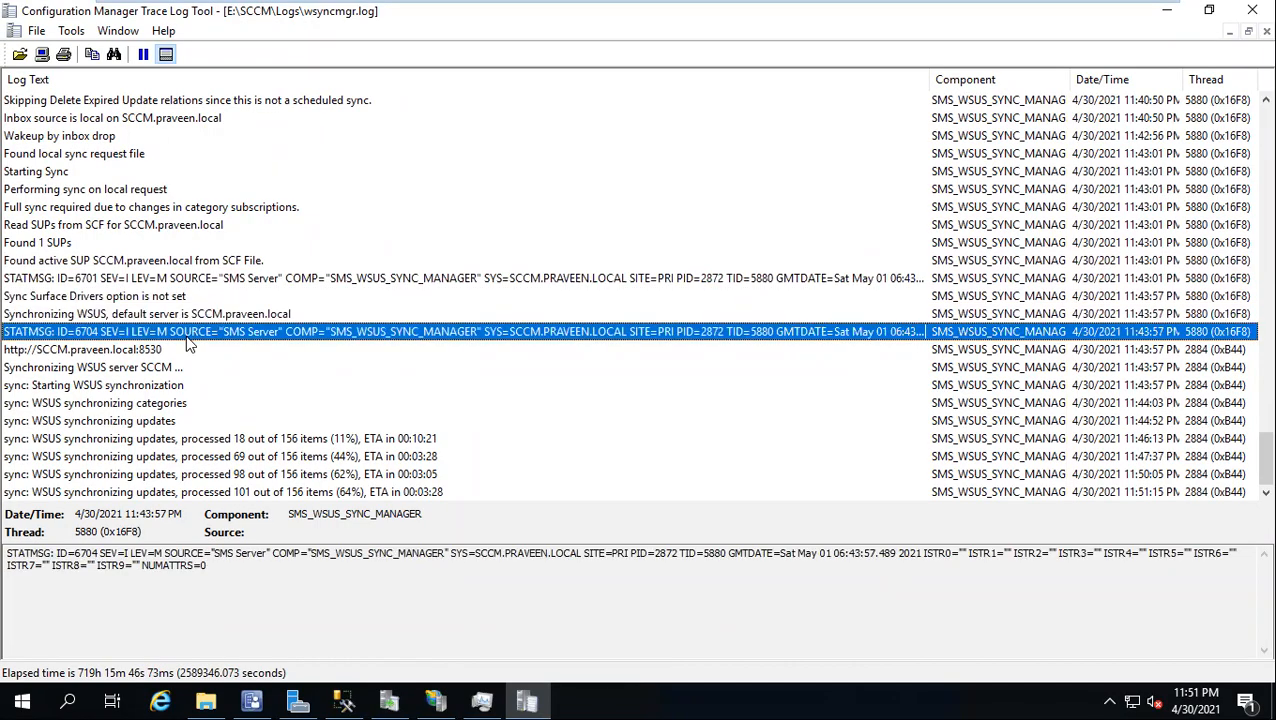
{"action": "left_click", "coordinate": [178, 352]}
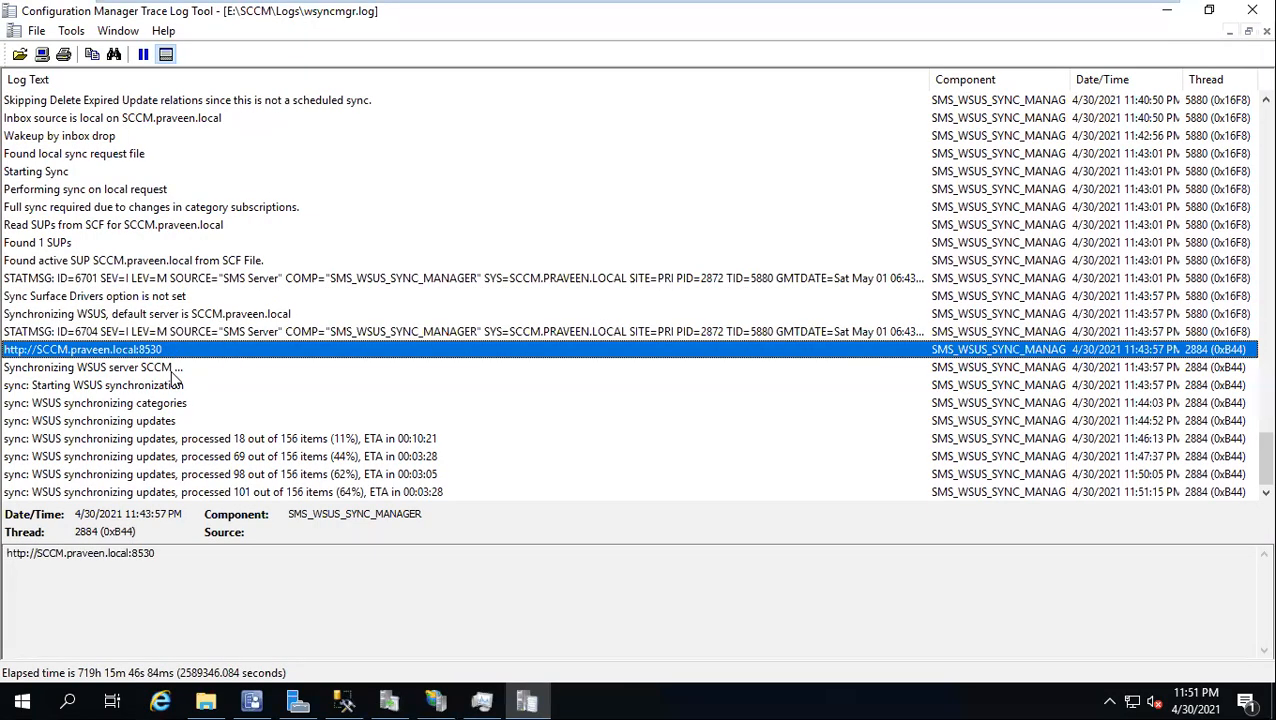
{"action": "left_click", "coordinate": [175, 368]}
{"action": "left_click", "coordinate": [172, 386]}
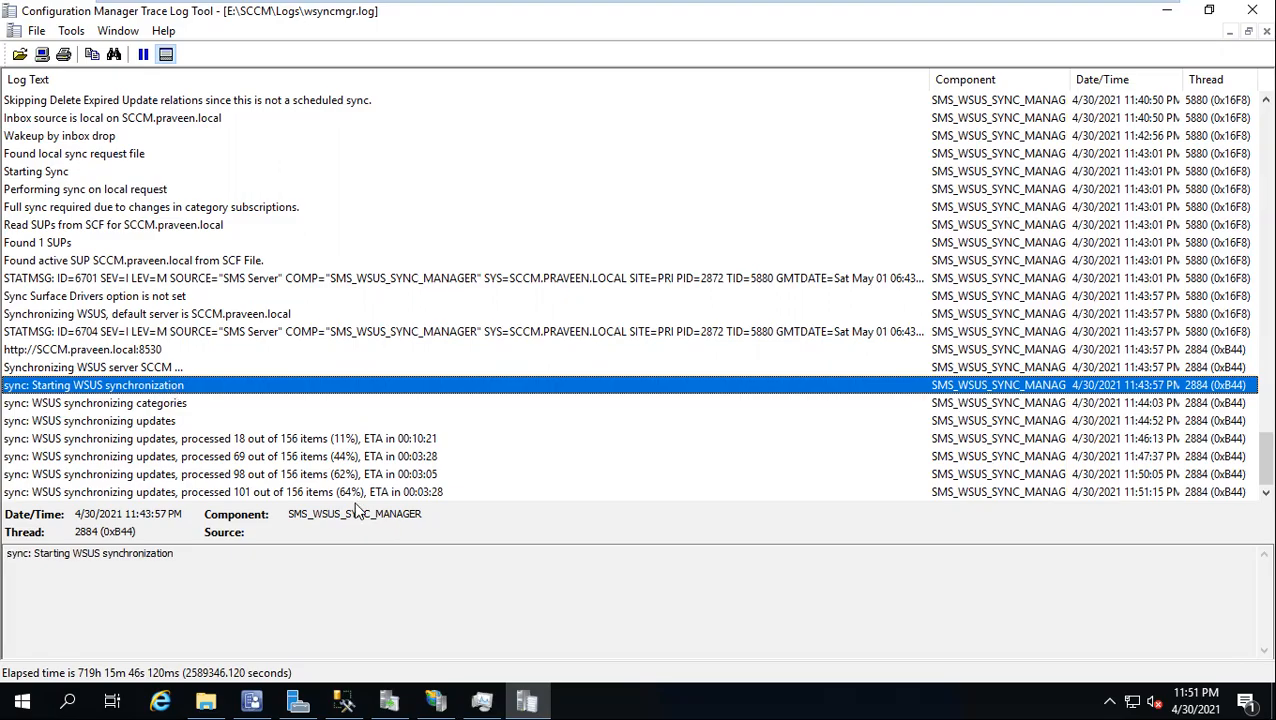
Follow the newest WSUS update progress entry at the end of the log and pause the log's live updating.
{"action": "left_click", "coordinate": [248, 496]}
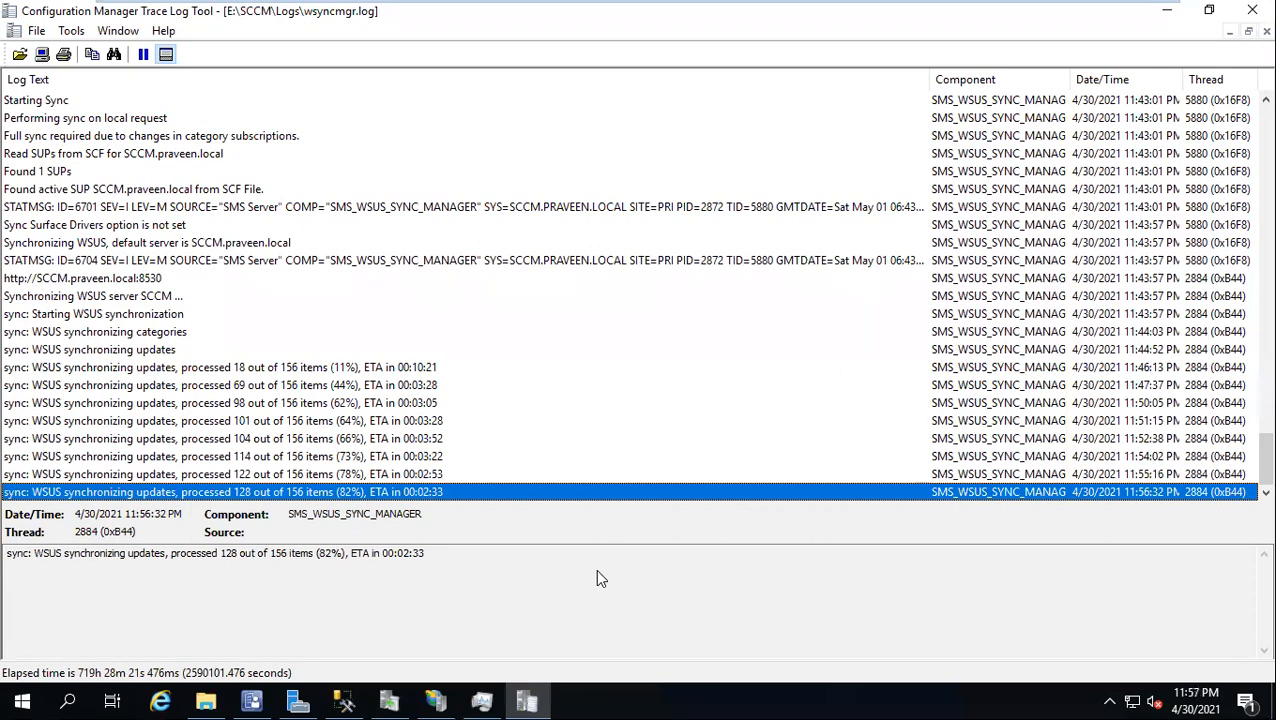
{"action": "left_click", "coordinate": [143, 54]}
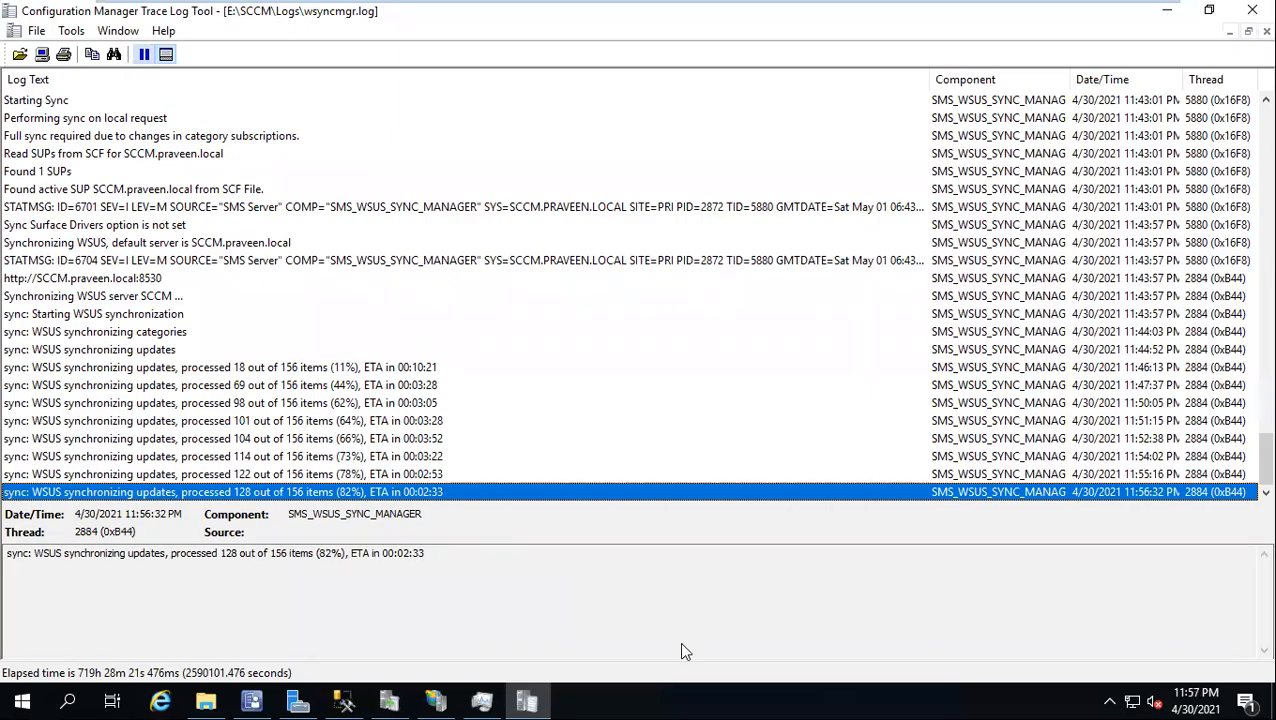